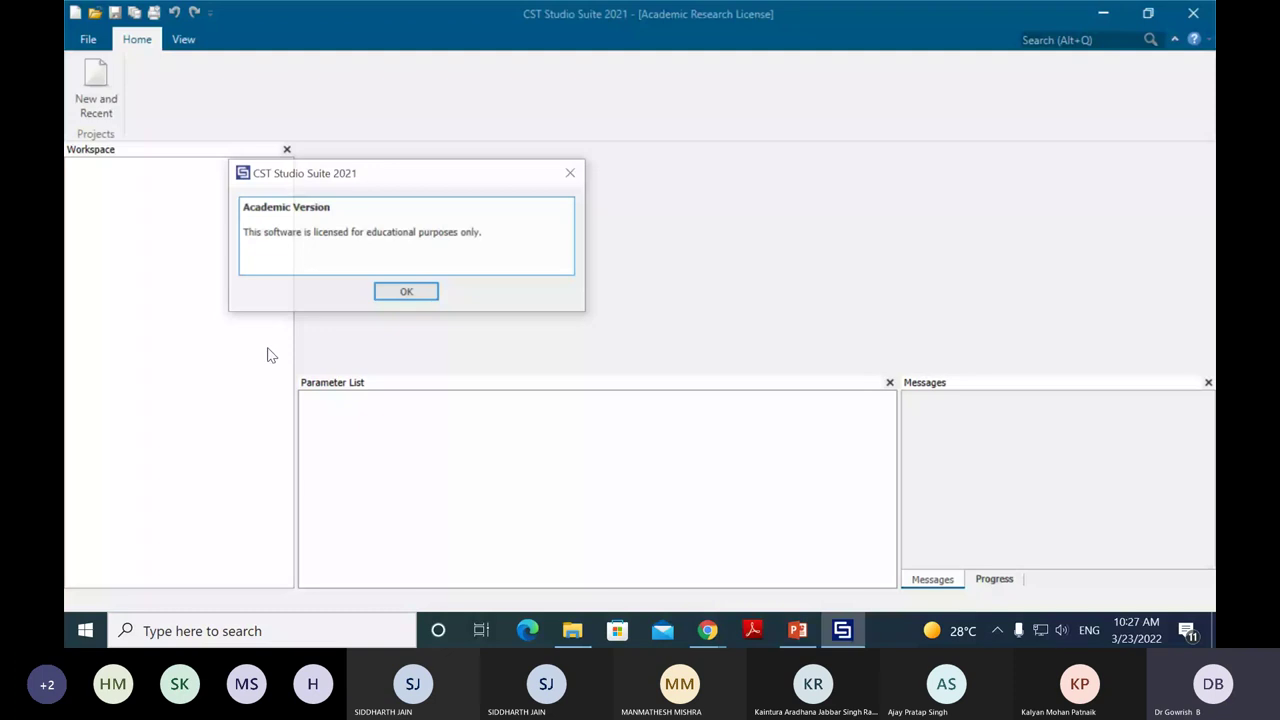
Step: Dismiss the academic licence notice and open the recent project Patch_Antenna_Array_demo.cst
key(Return)
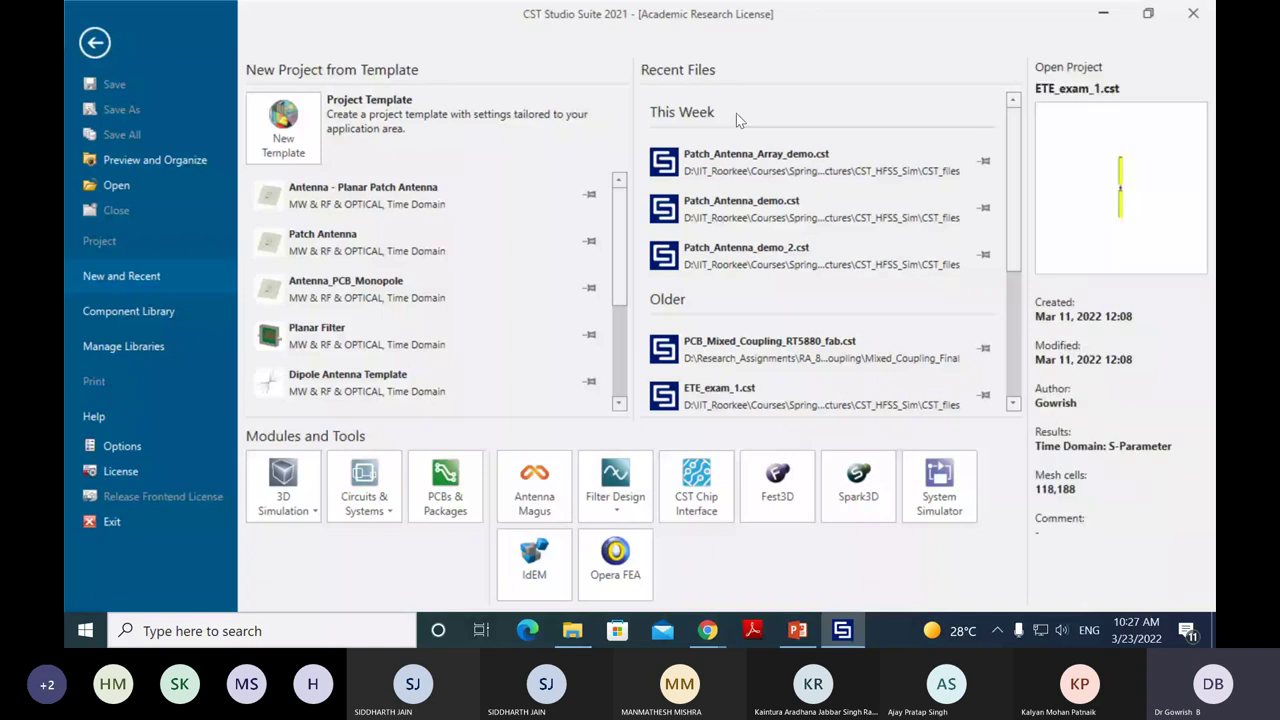
click(754, 165)
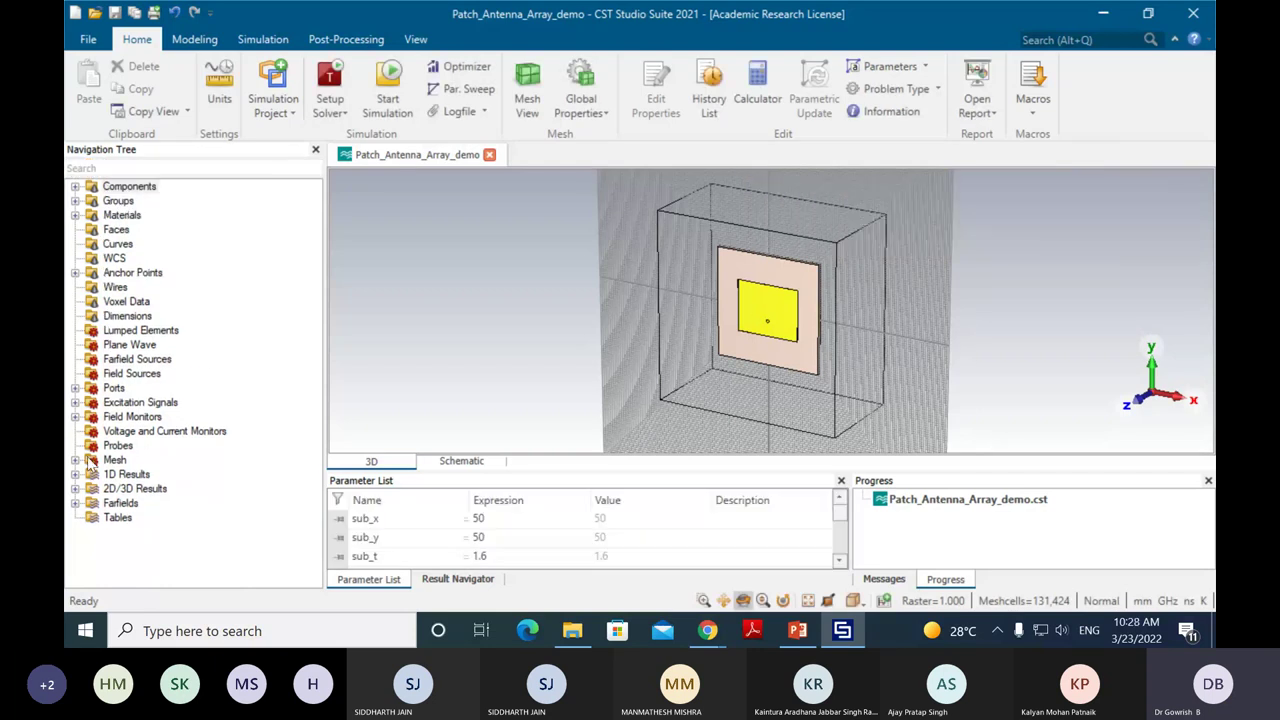
Step: View the S-Parameters plot in the 1D results, and return to the 3D model with its parameter list shown
click(75, 474)
click(148, 431)
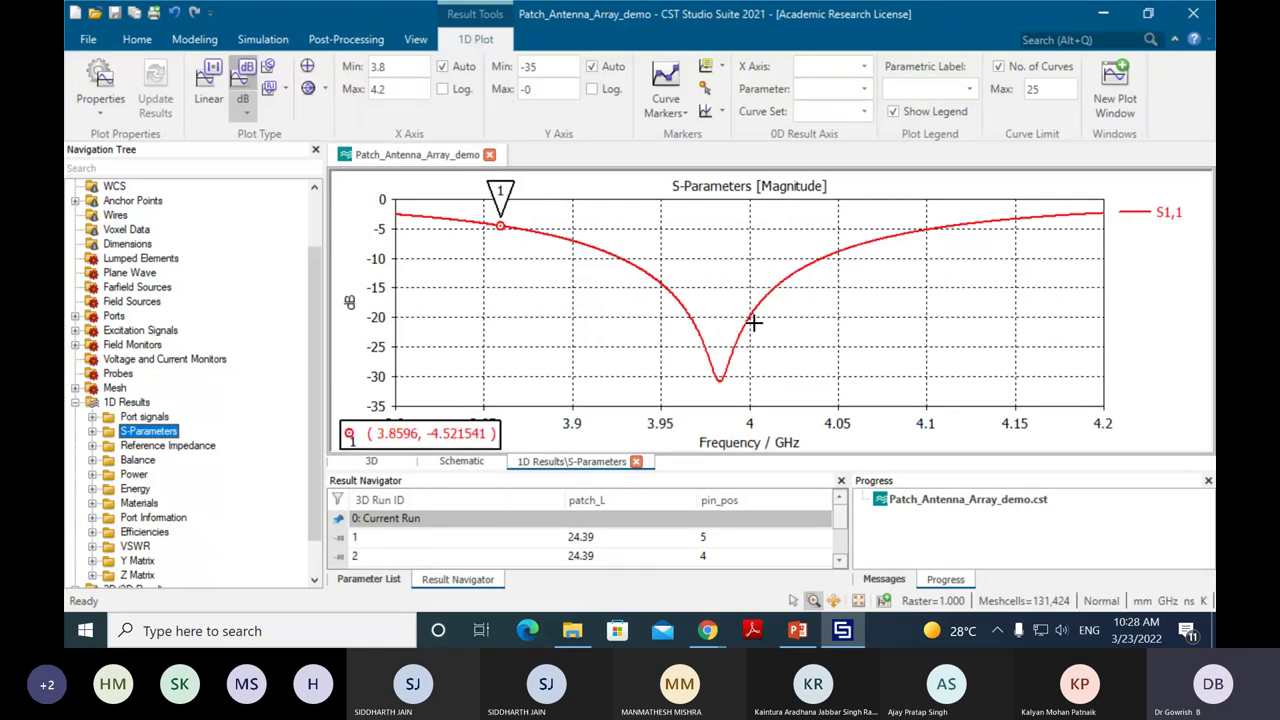
scroll(260, 414, up, 2)
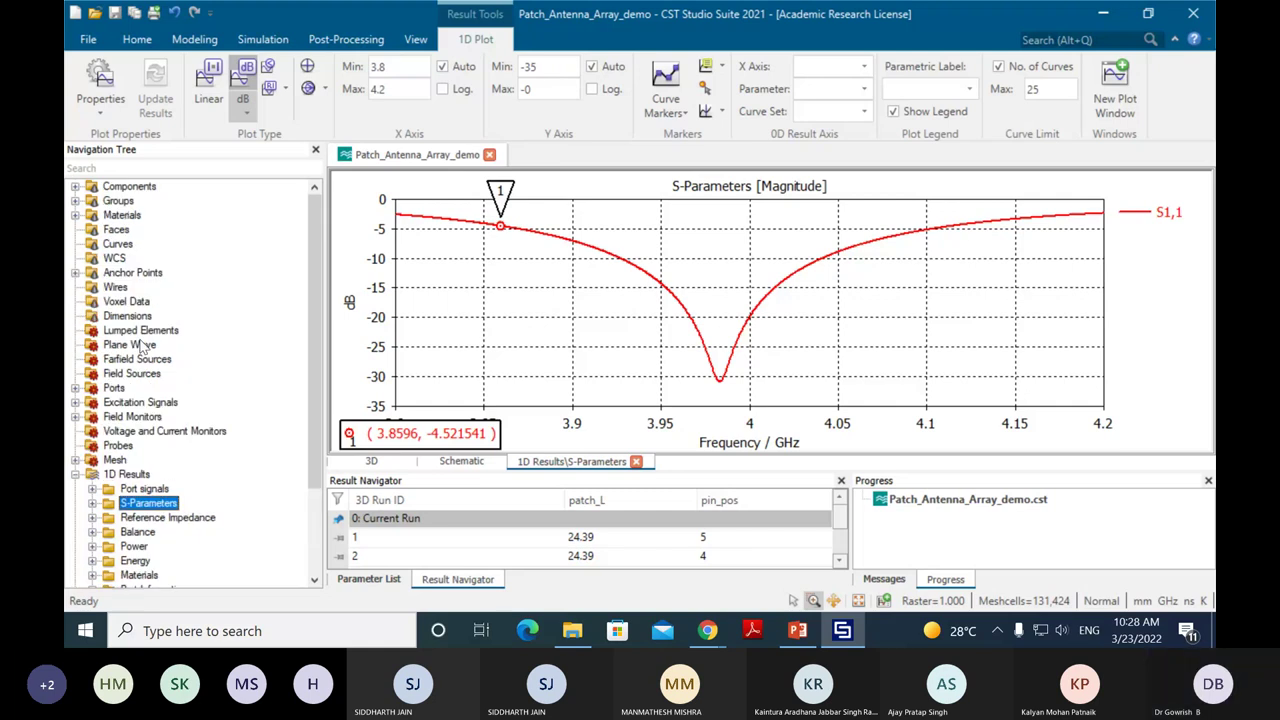
click(371, 461)
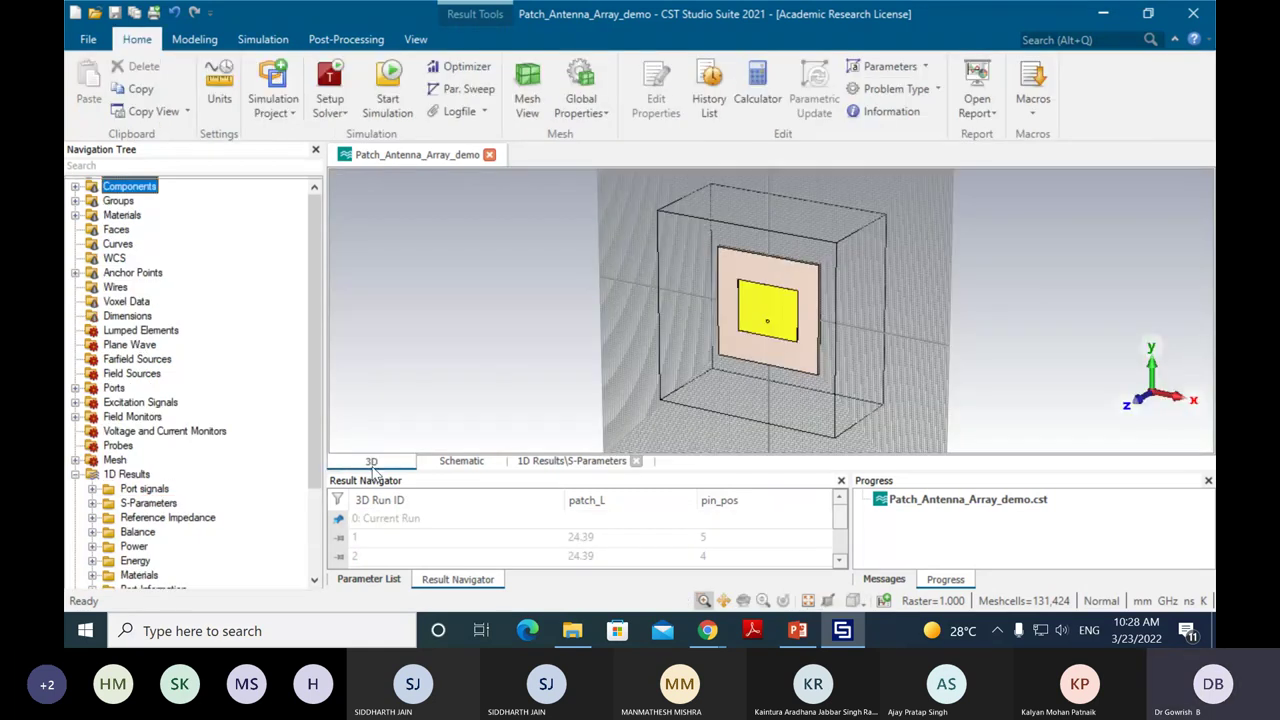
click(398, 578)
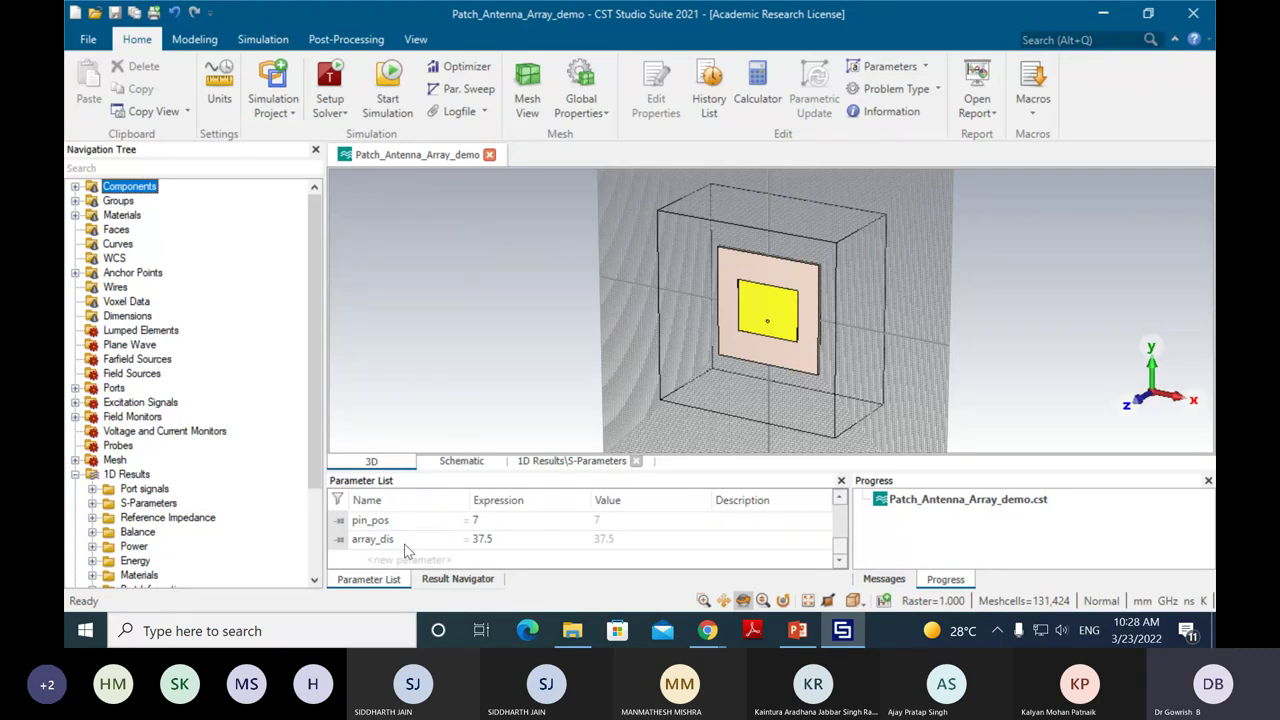
Step: Switch to Chrome and search Google for "wavelength calculator"
click(708, 630)
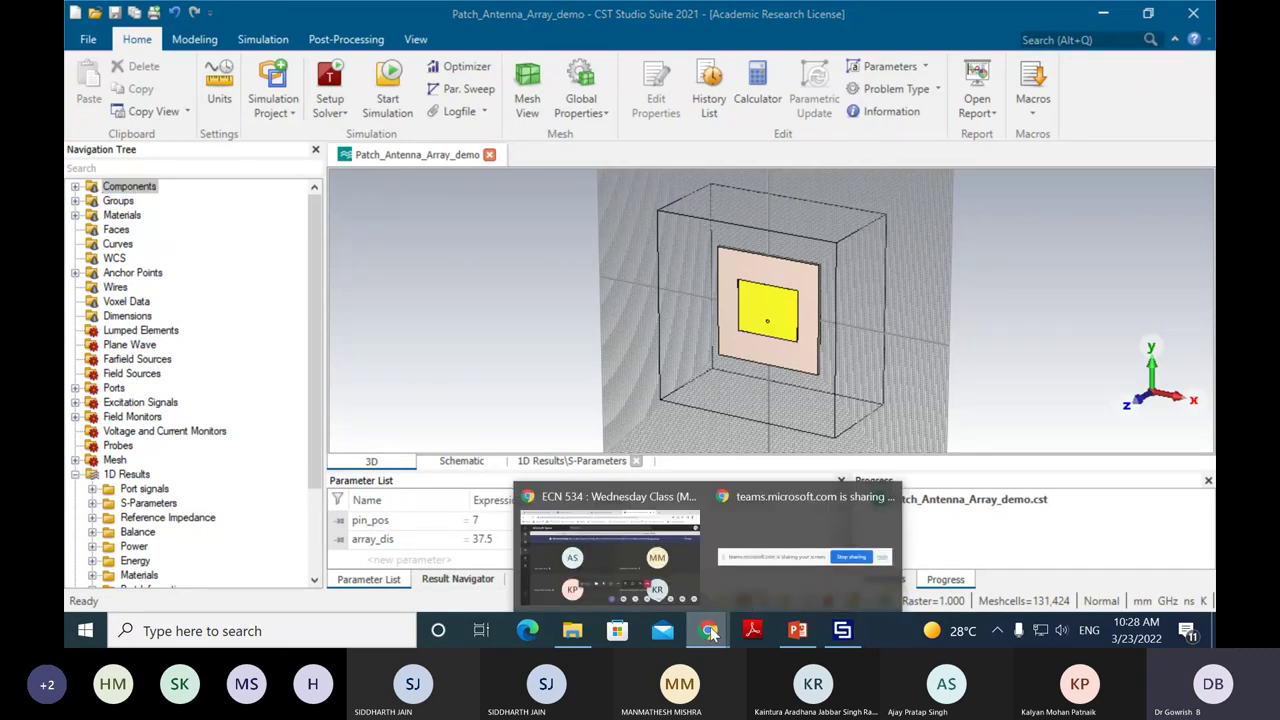
mouse_move(672, 587)
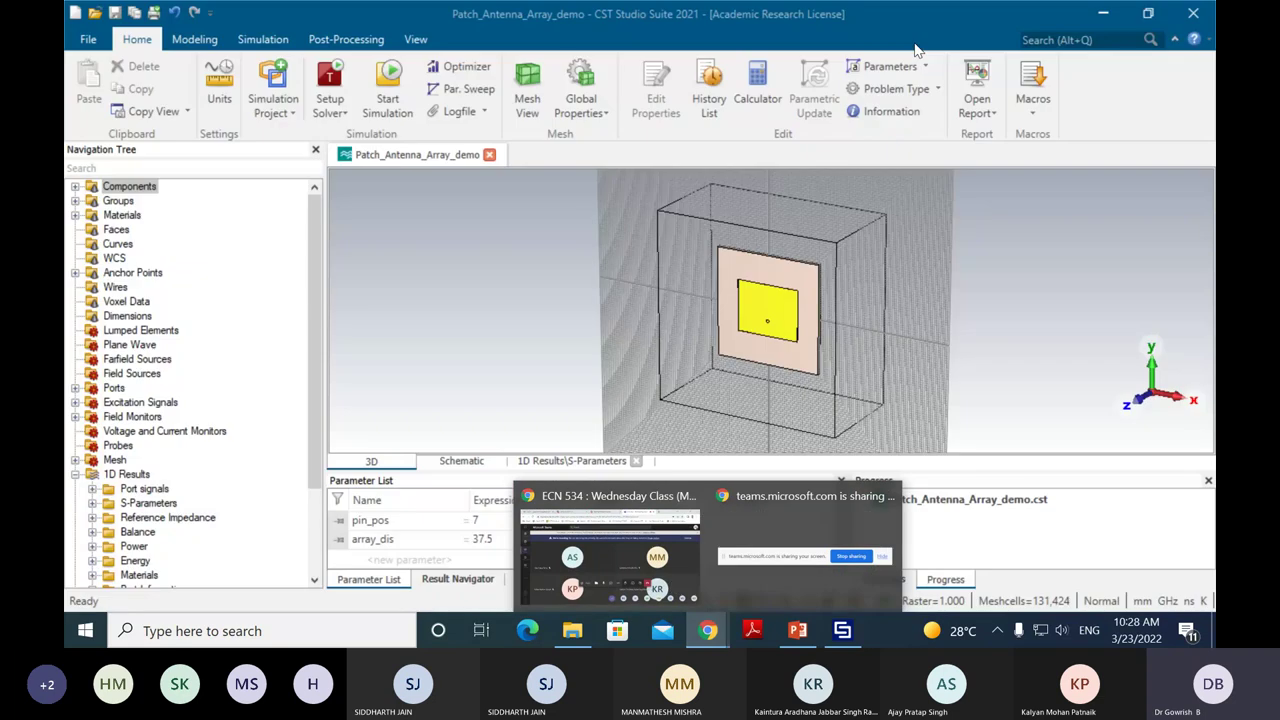
click(707, 628)
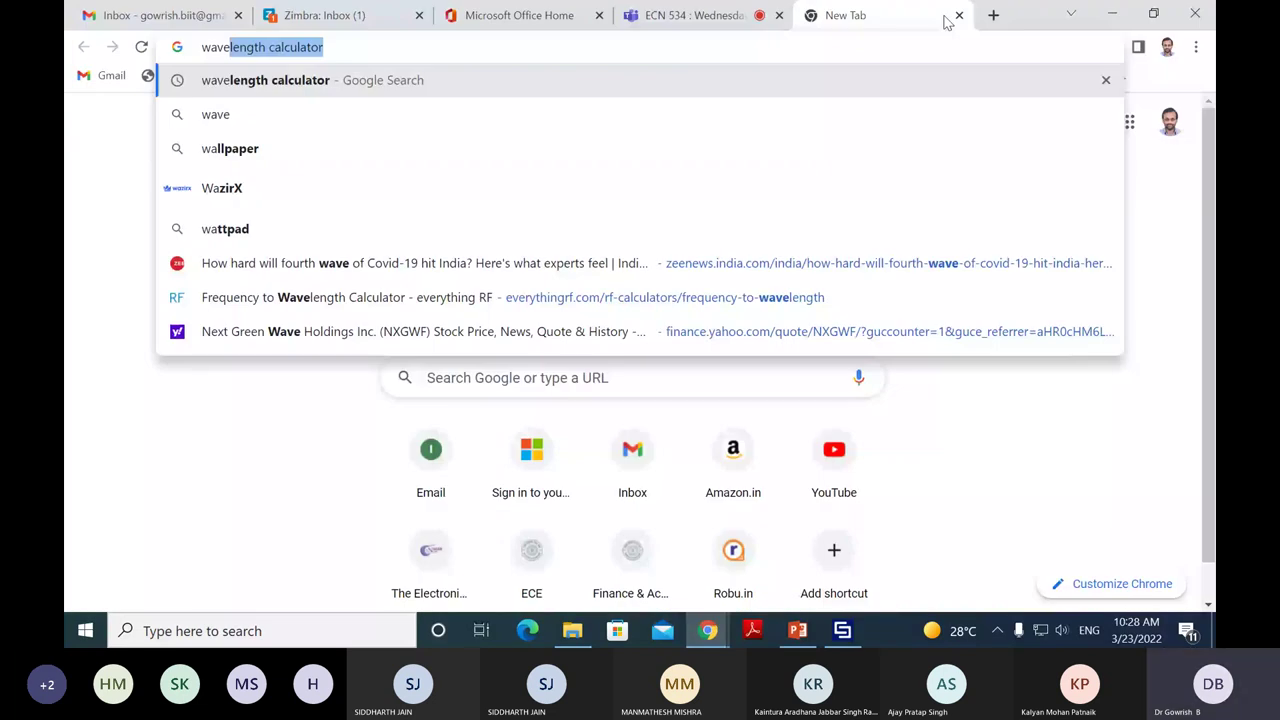
key(Return)
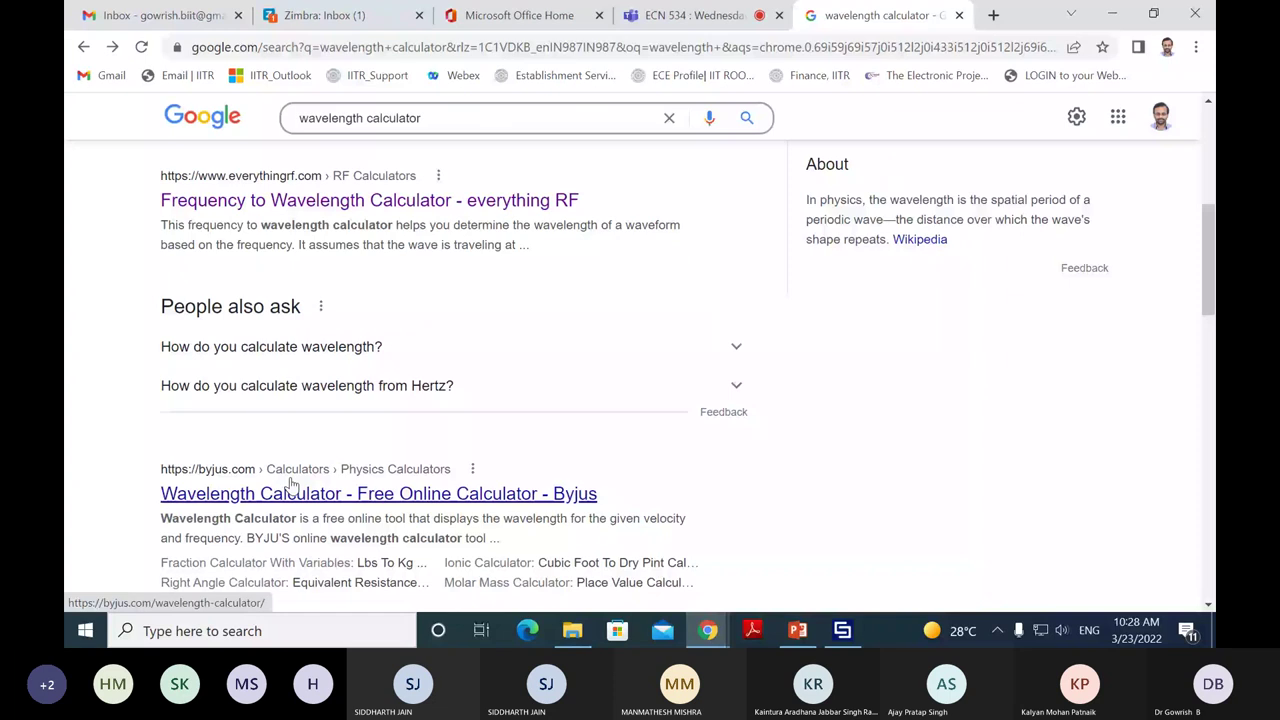
Step: Find and open Pasternack's Wavelength (TEM) Calculator from the search results
scroll(292, 483, down, 5)
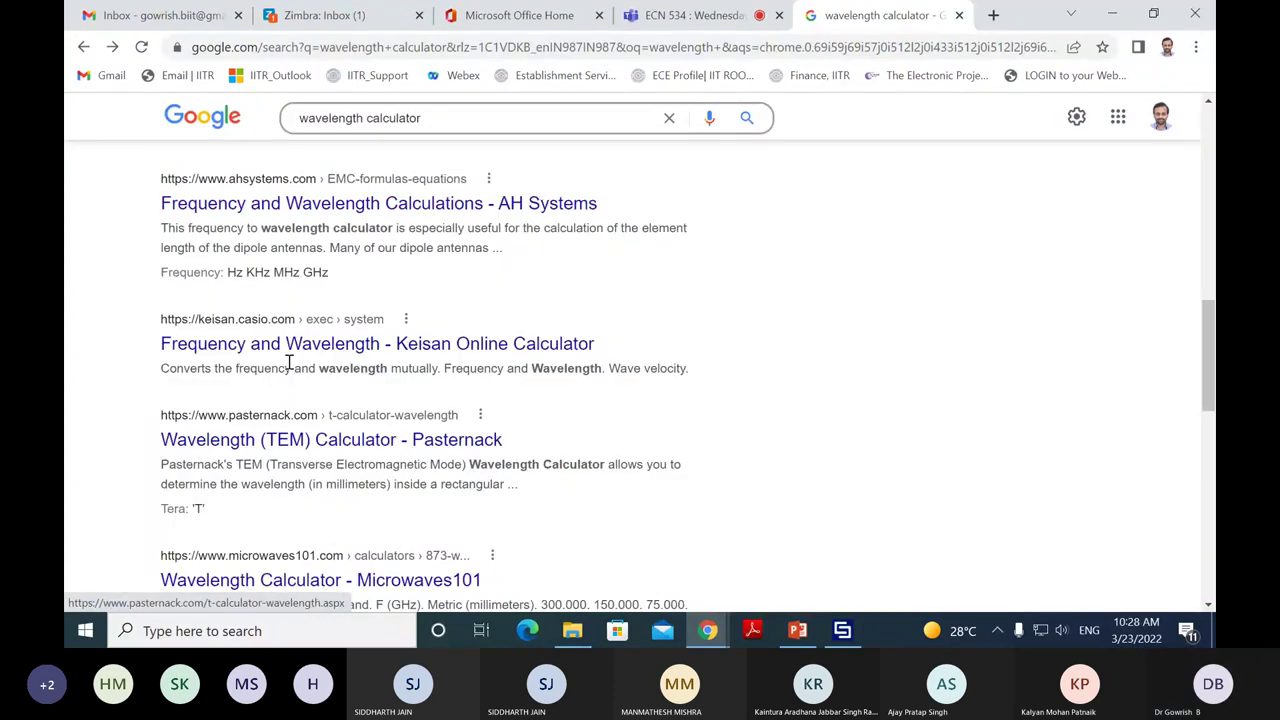
scroll(289, 362, up, 3)
scroll(288, 363, down, 4)
click(289, 357)
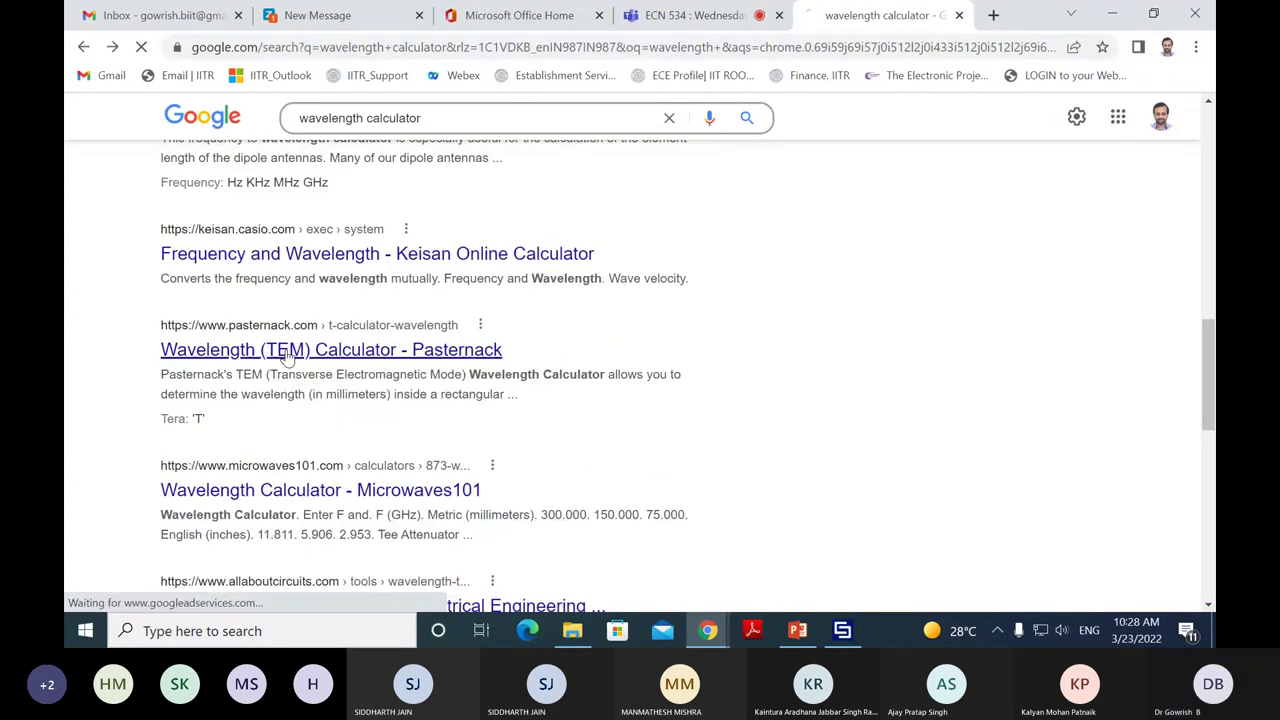
Step: Calculate the wavelength for a frequency of 4 GHz and a dielectric constant of 1
scroll(449, 265, down, 3)
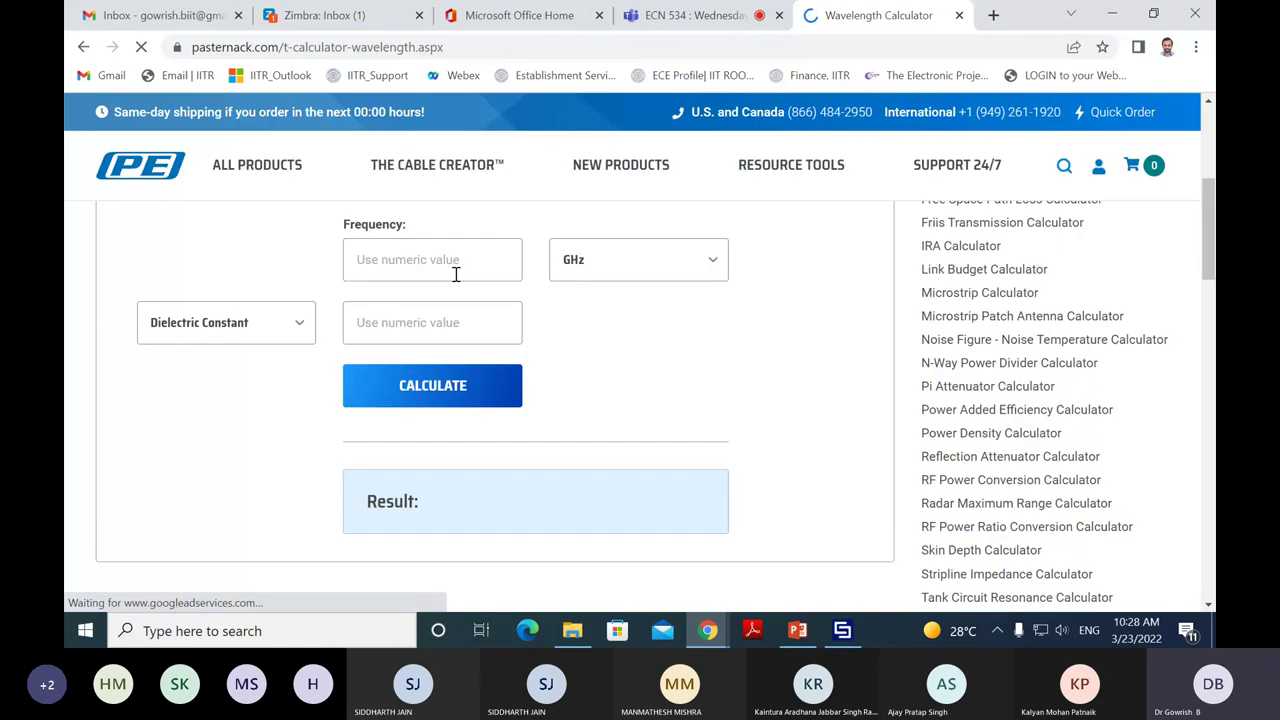
click(452, 268)
text(4)
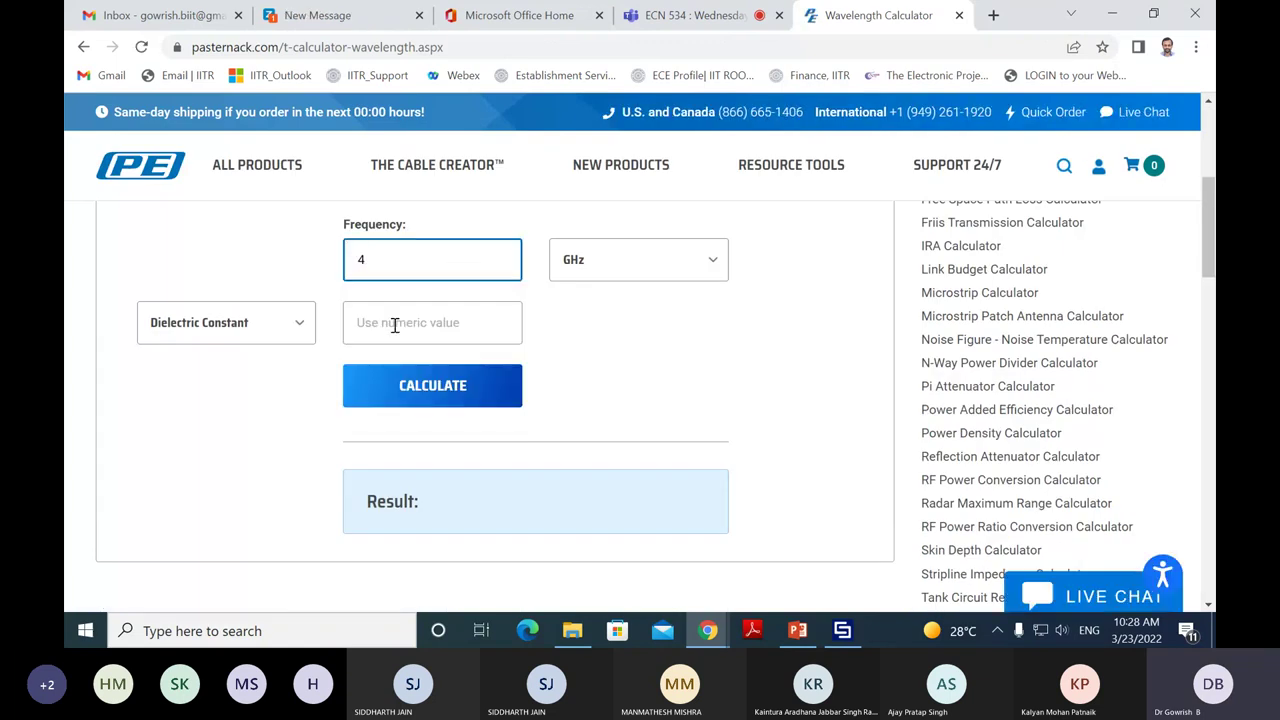
click(388, 318)
text(1)
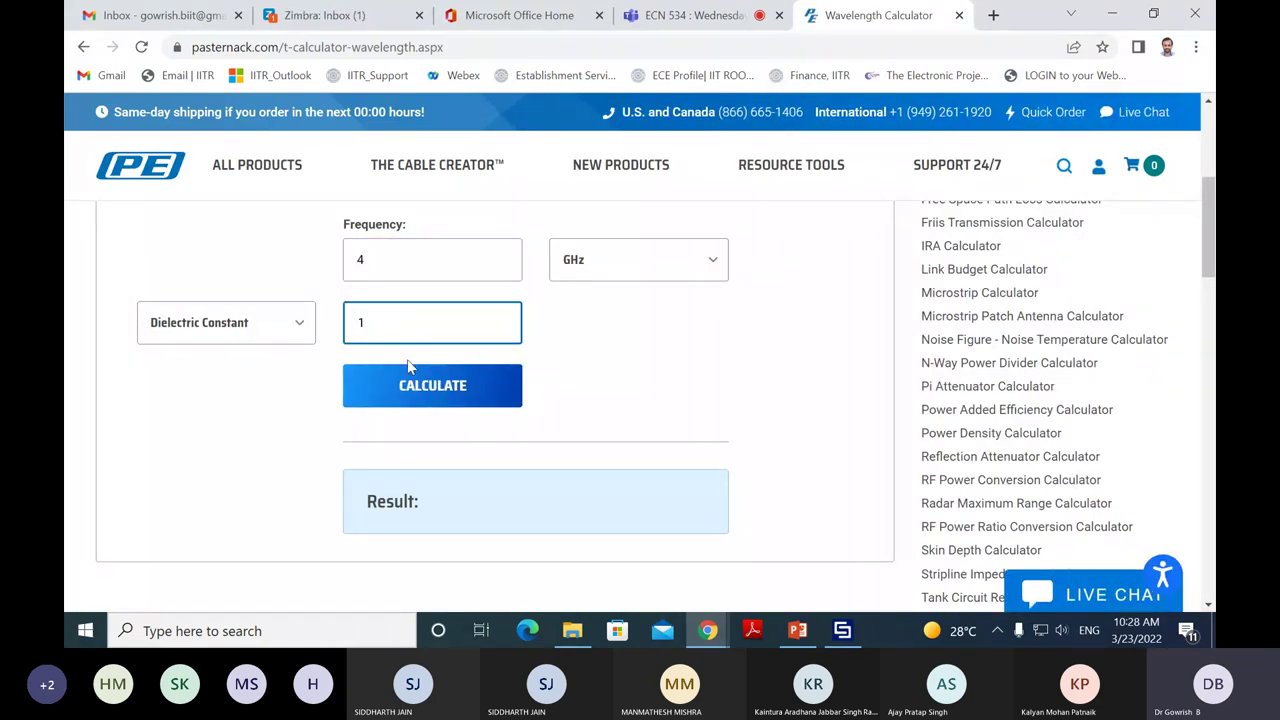
click(411, 376)
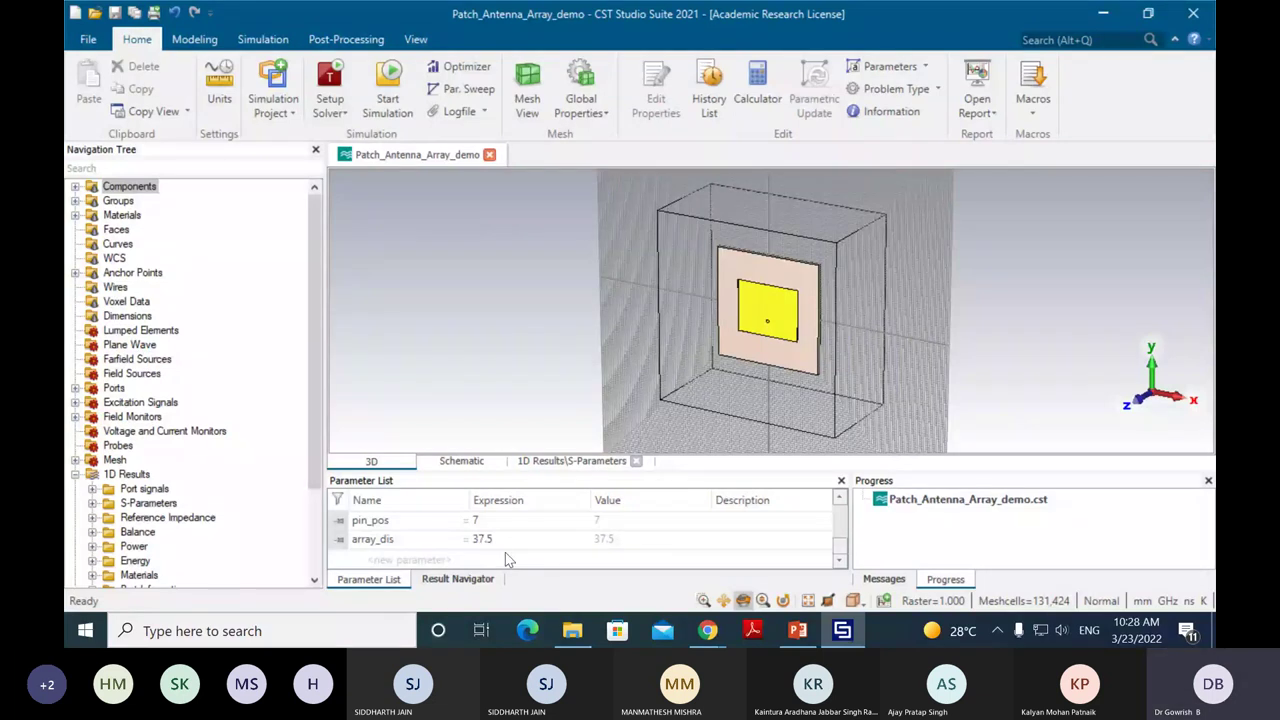
drag(745, 300, 791, 290)
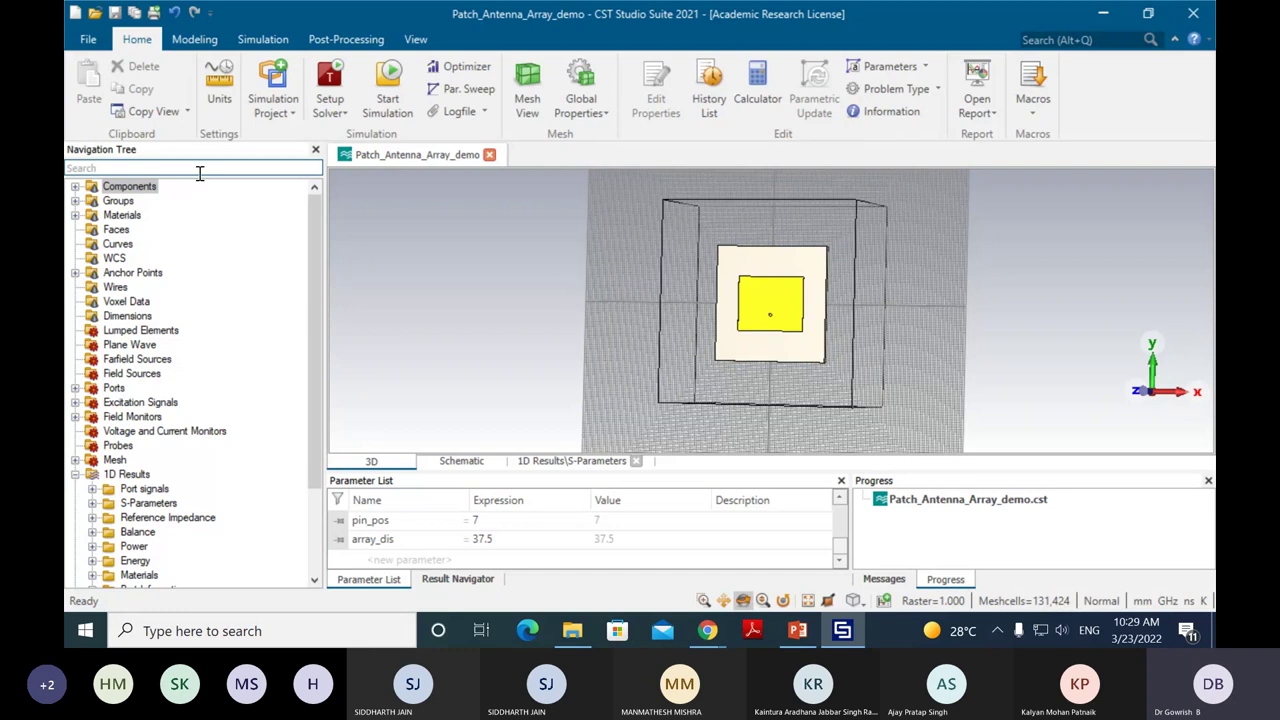
drag(765, 290, 764, 369)
scroll(797, 285, up, 3)
key(space)
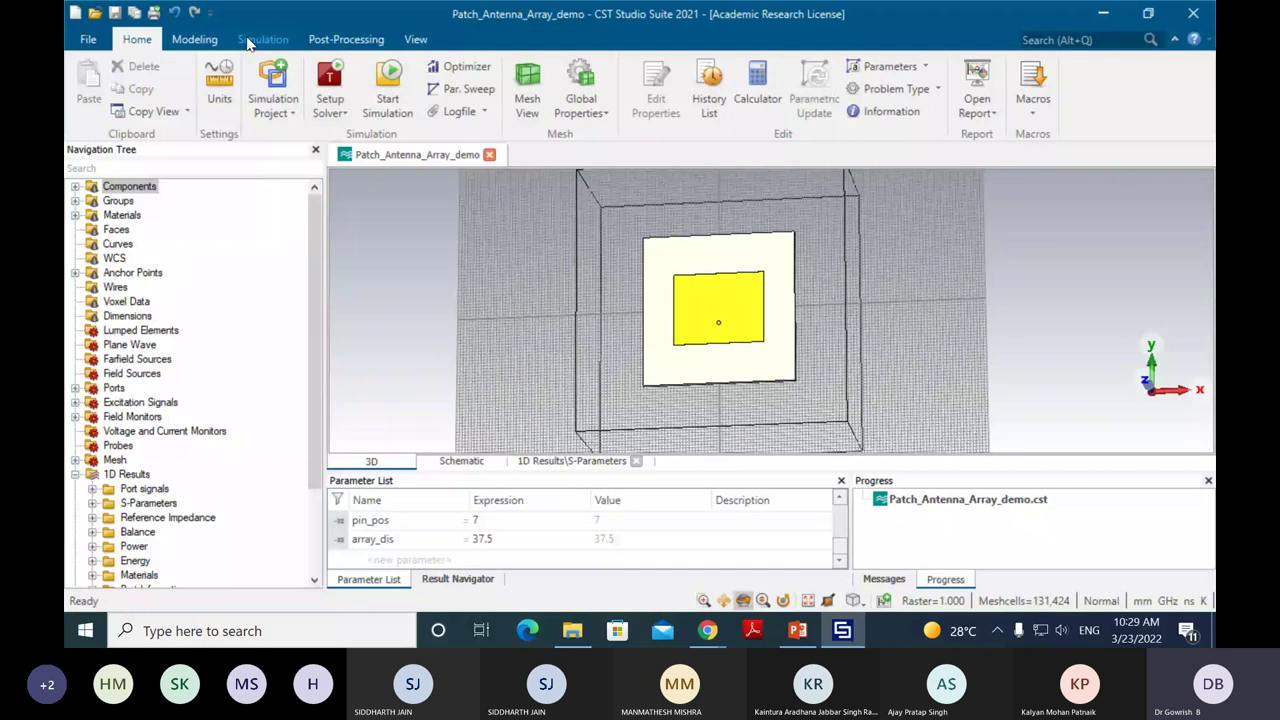
scroll(248, 44, down, 2)
Step: Set the simulation frequency range to 3–5 GHz, deleting the current and parametric results but keeping the result cache
click(110, 66)
click(551, 304)
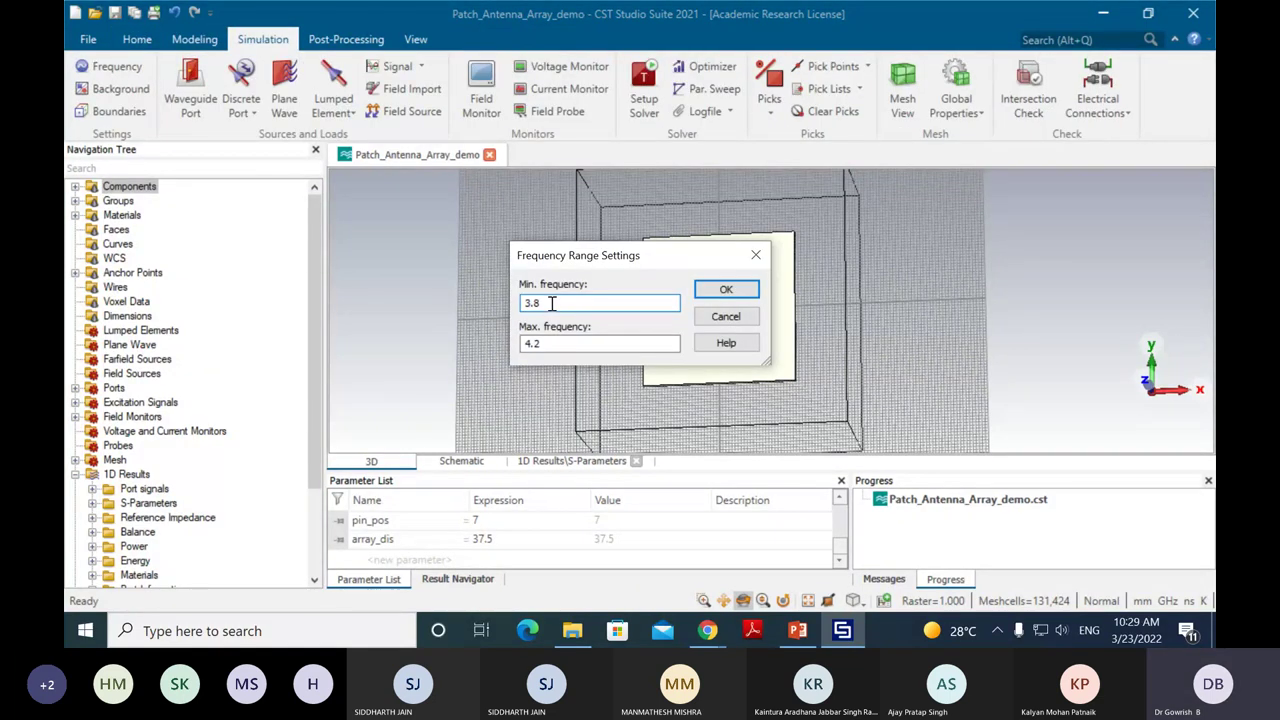
key(BackSpace)
key(BackSpace)
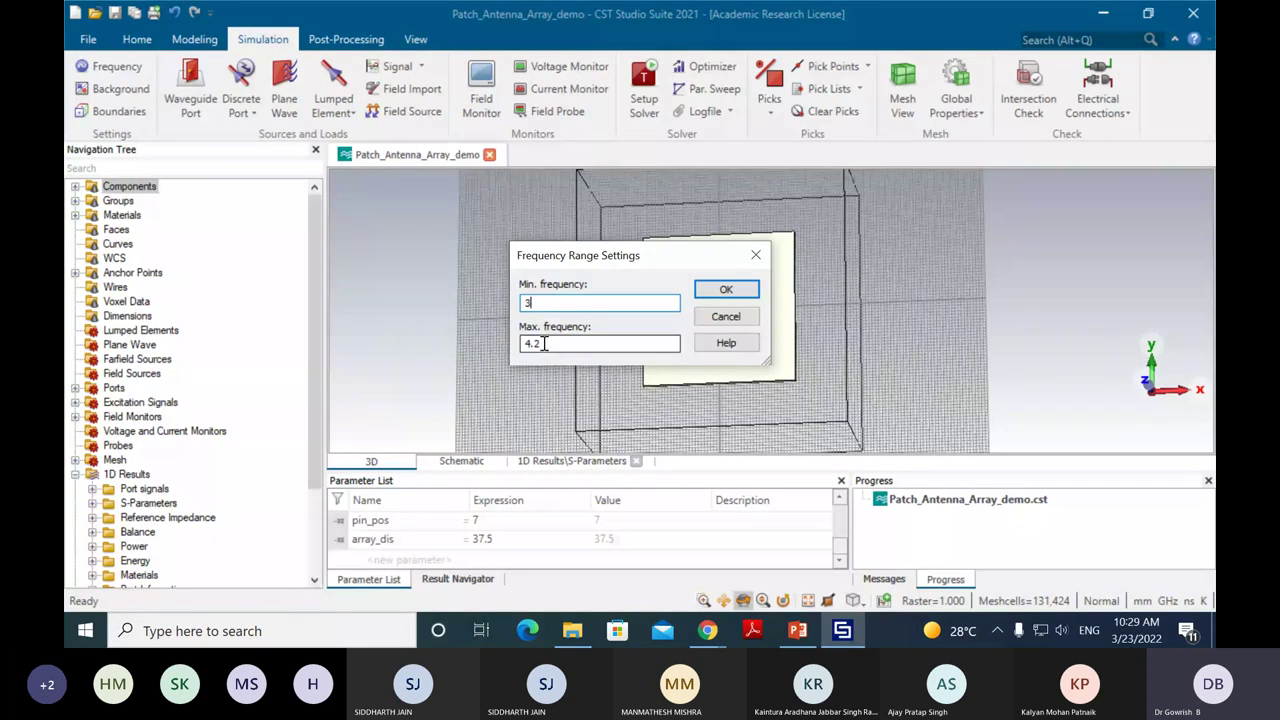
drag(543, 343, 500, 344)
text(5)
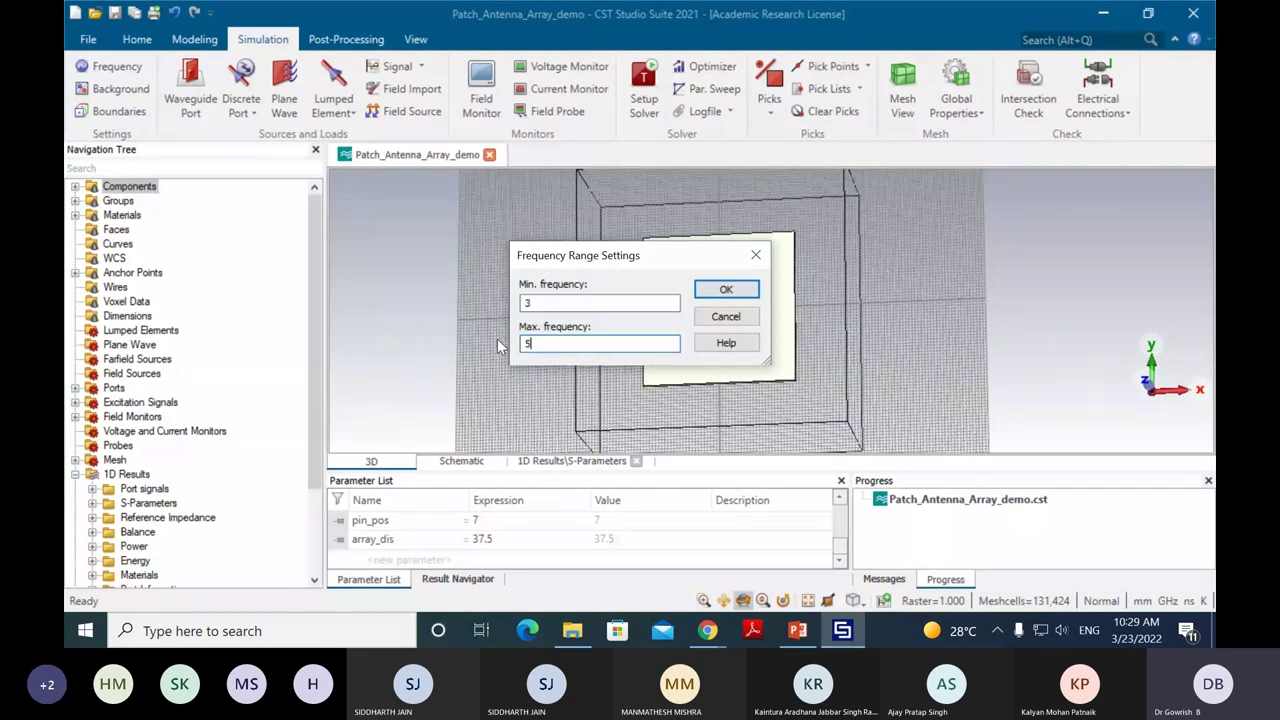
click(728, 289)
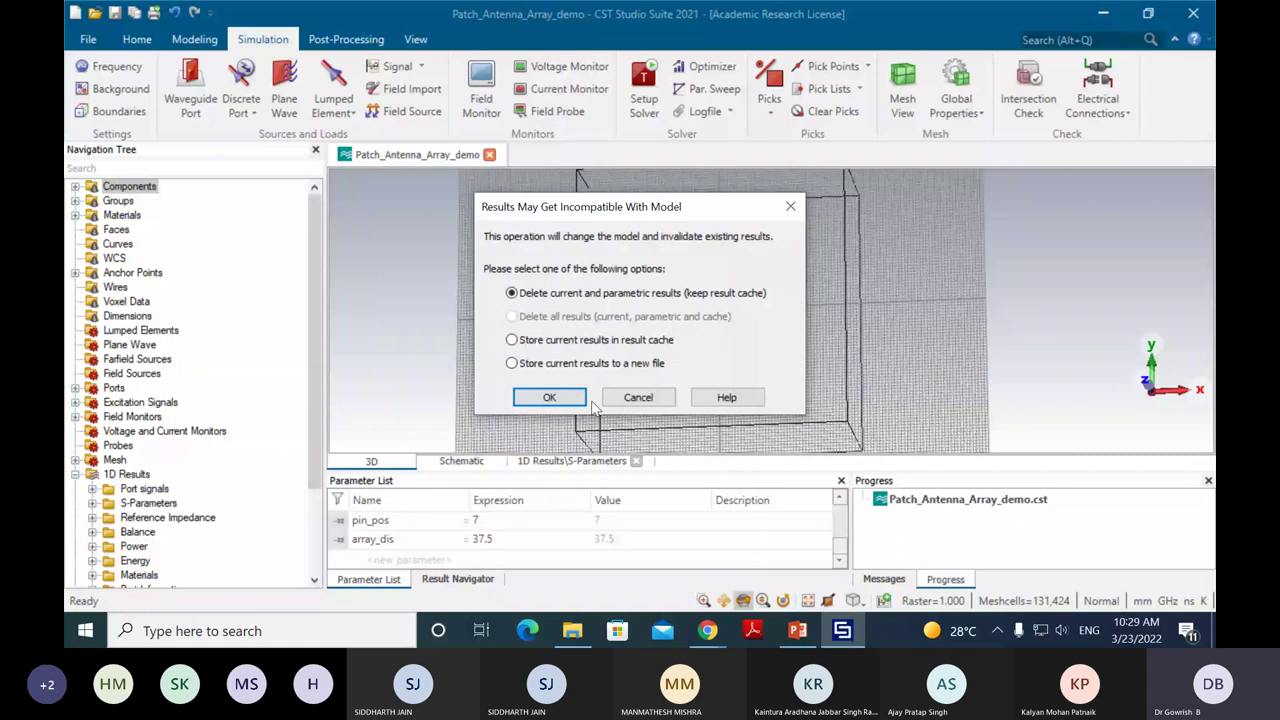
click(549, 397)
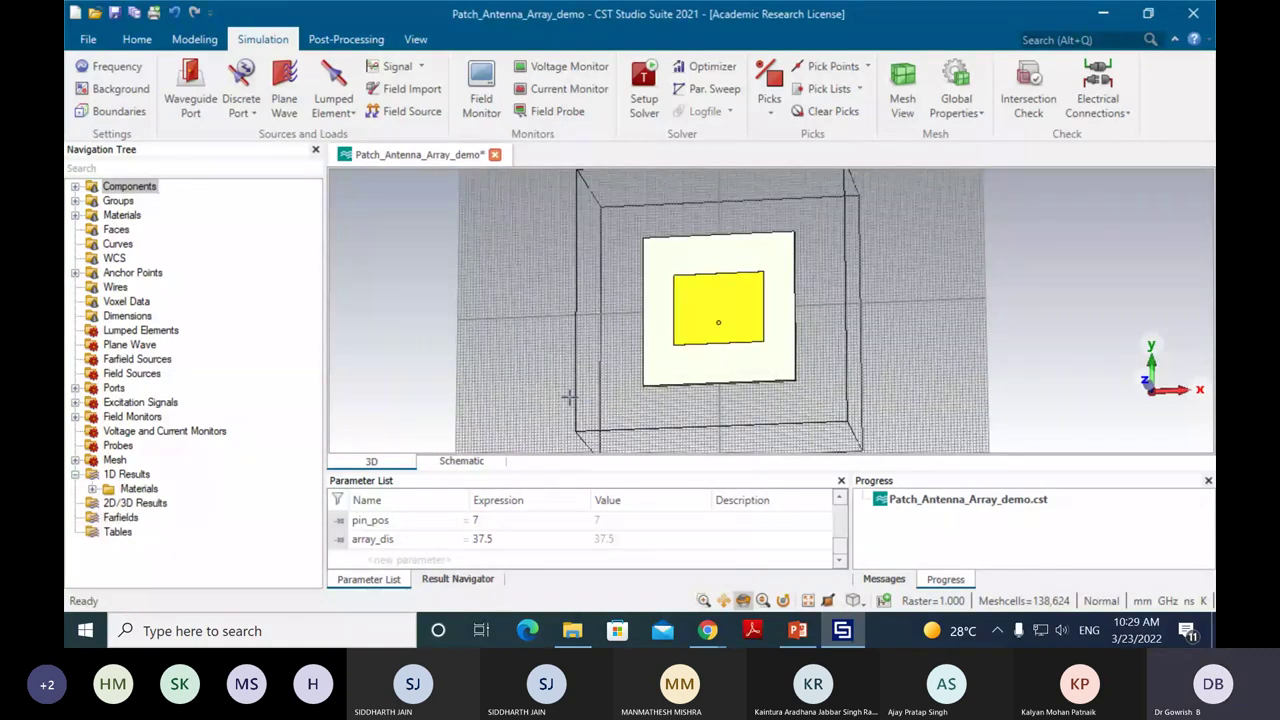
Step: Run the time domain solver with its existing settings and plot the S1,1 parameter from the new results
click(194, 41)
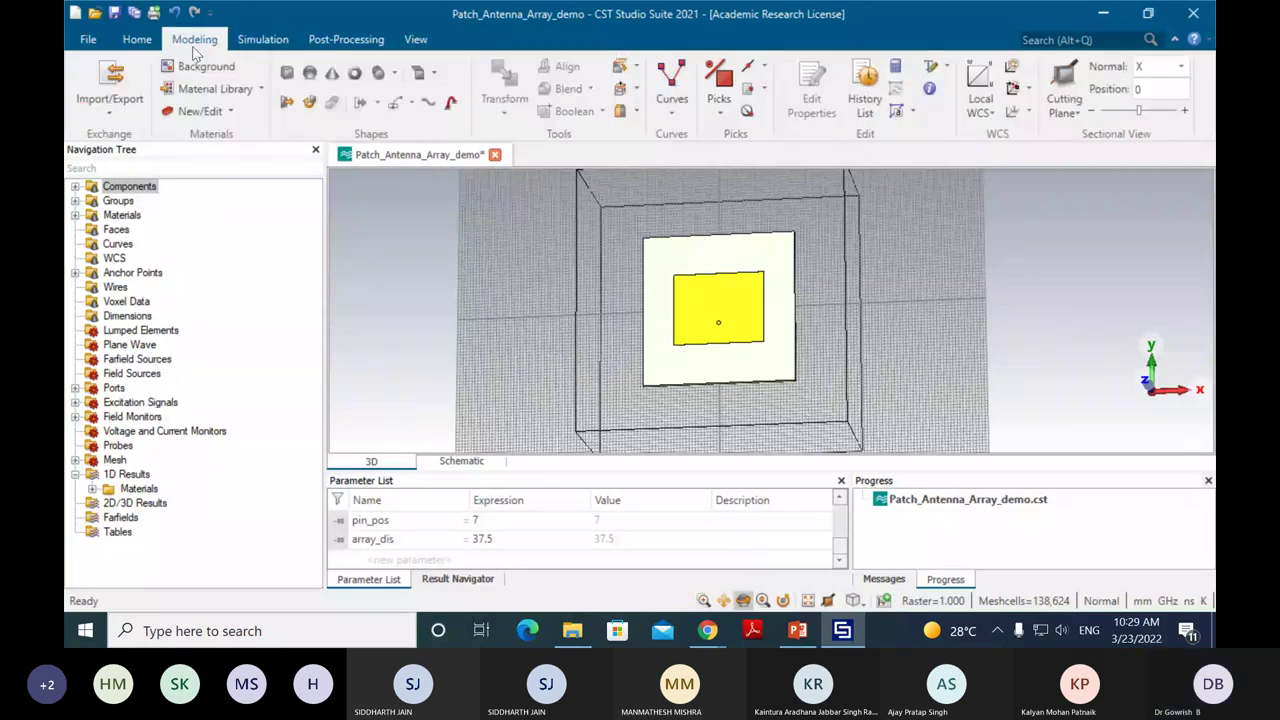
click(137, 39)
click(329, 98)
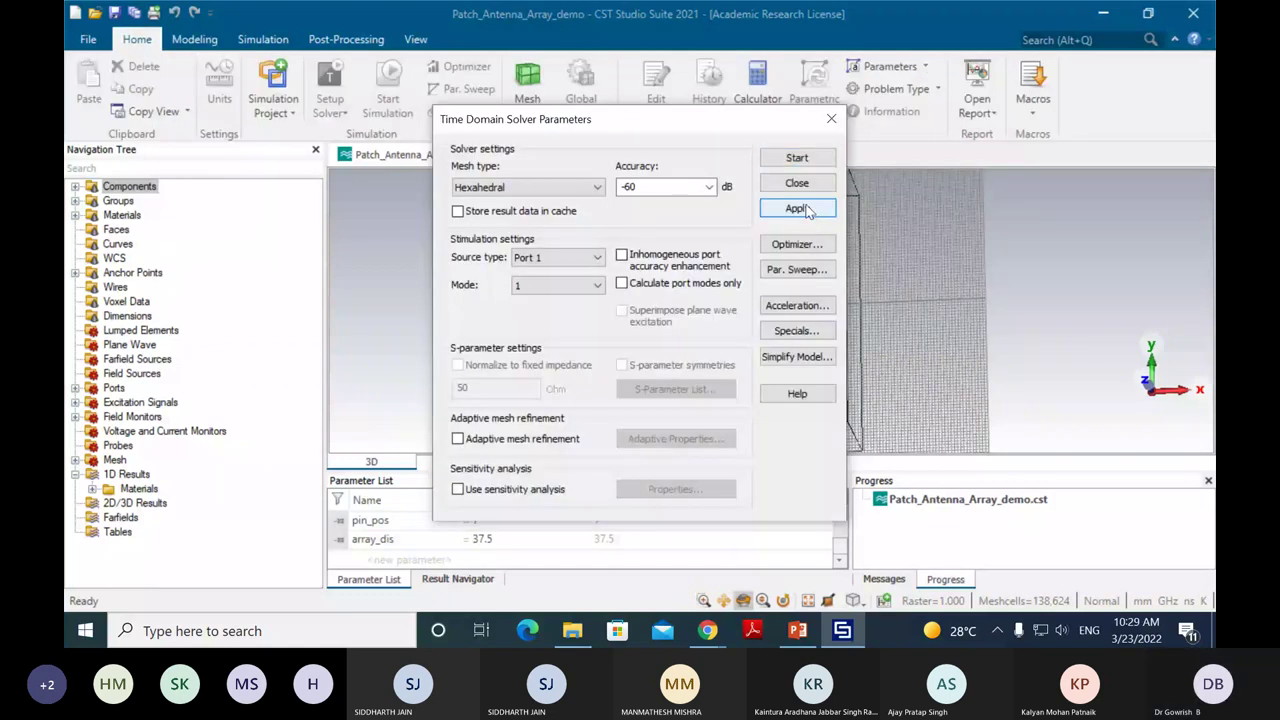
click(799, 165)
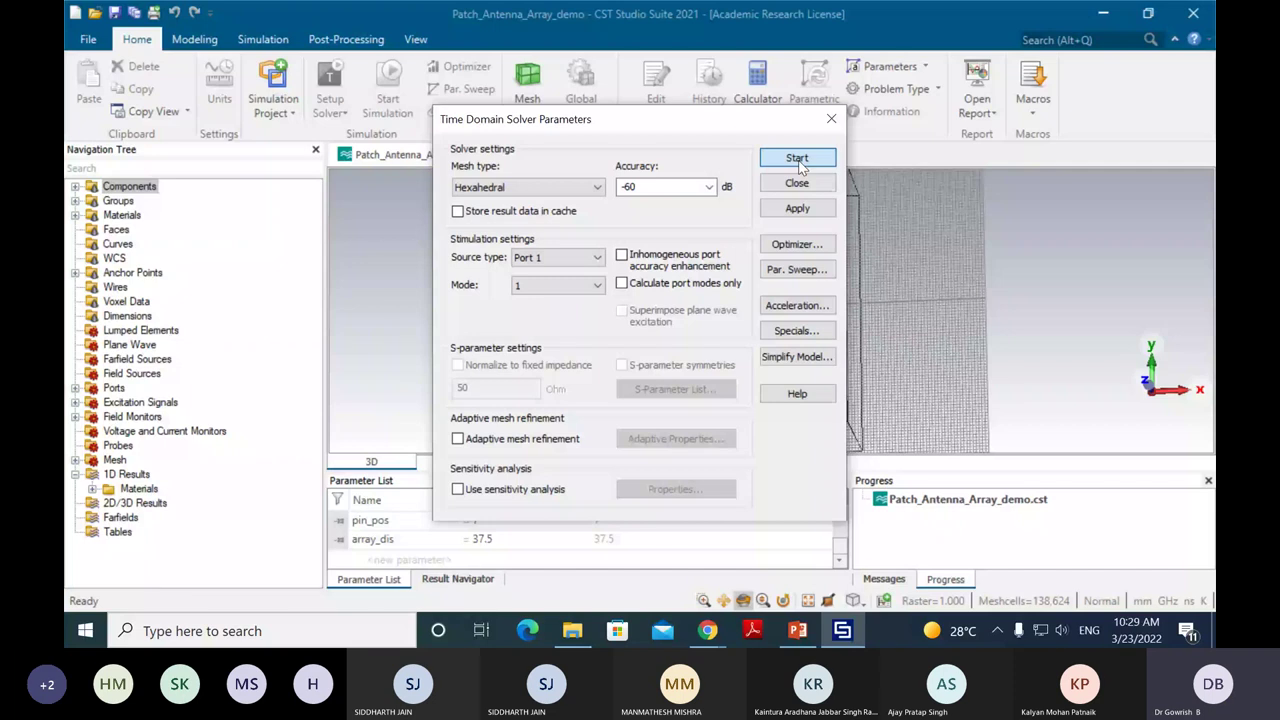
click(797, 160)
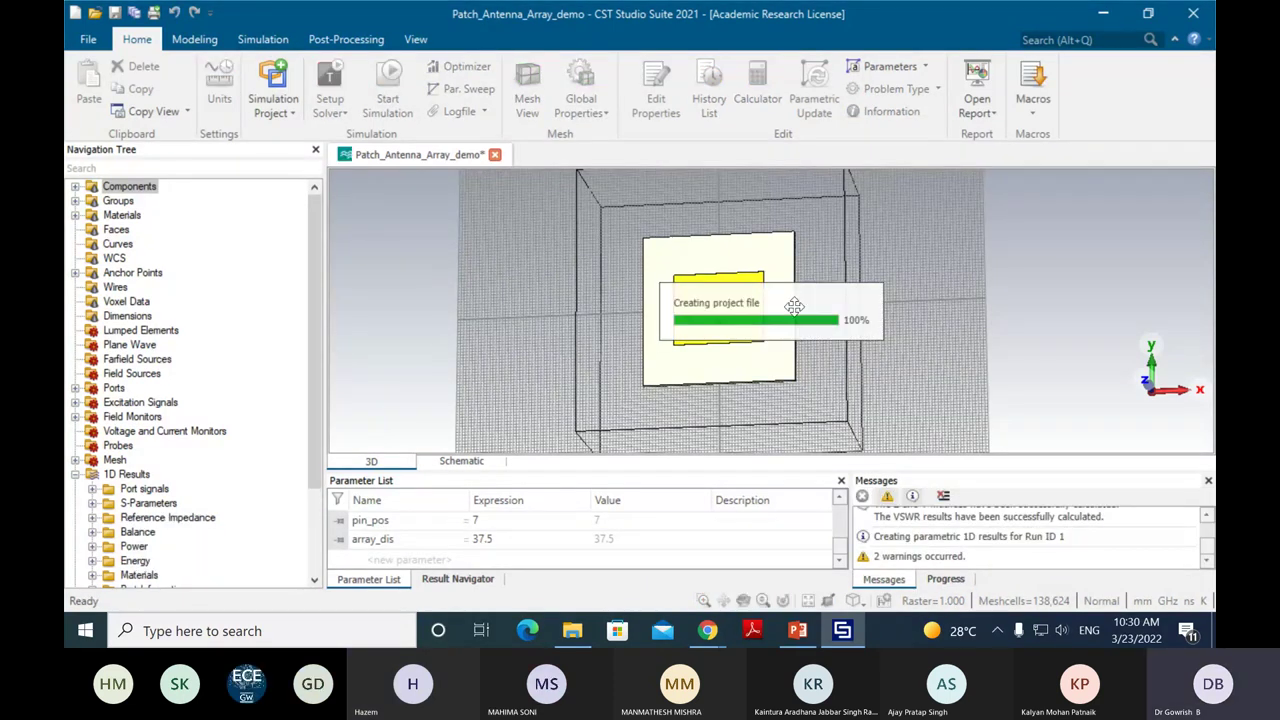
double_click(170, 504)
click(140, 517)
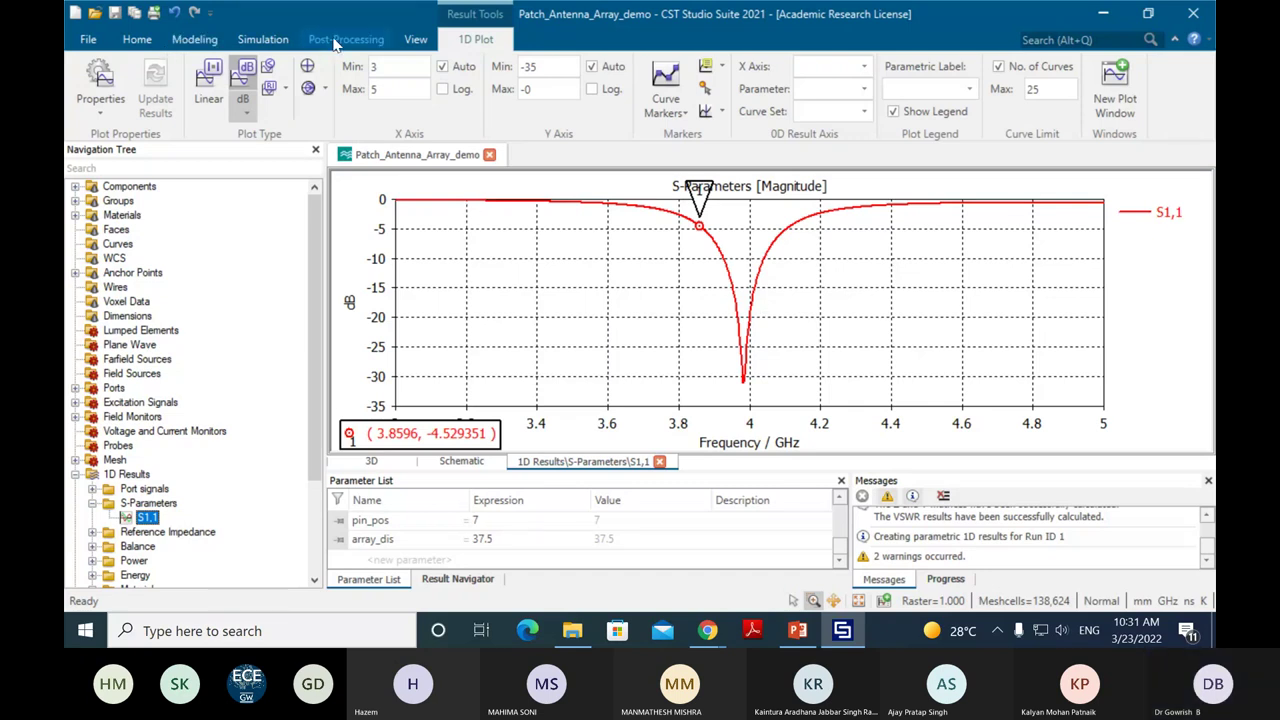
Step: Widen the simulation frequency range to a minimum of 2 GHz and a maximum of 8 GHz, accepting the model change
click(263, 39)
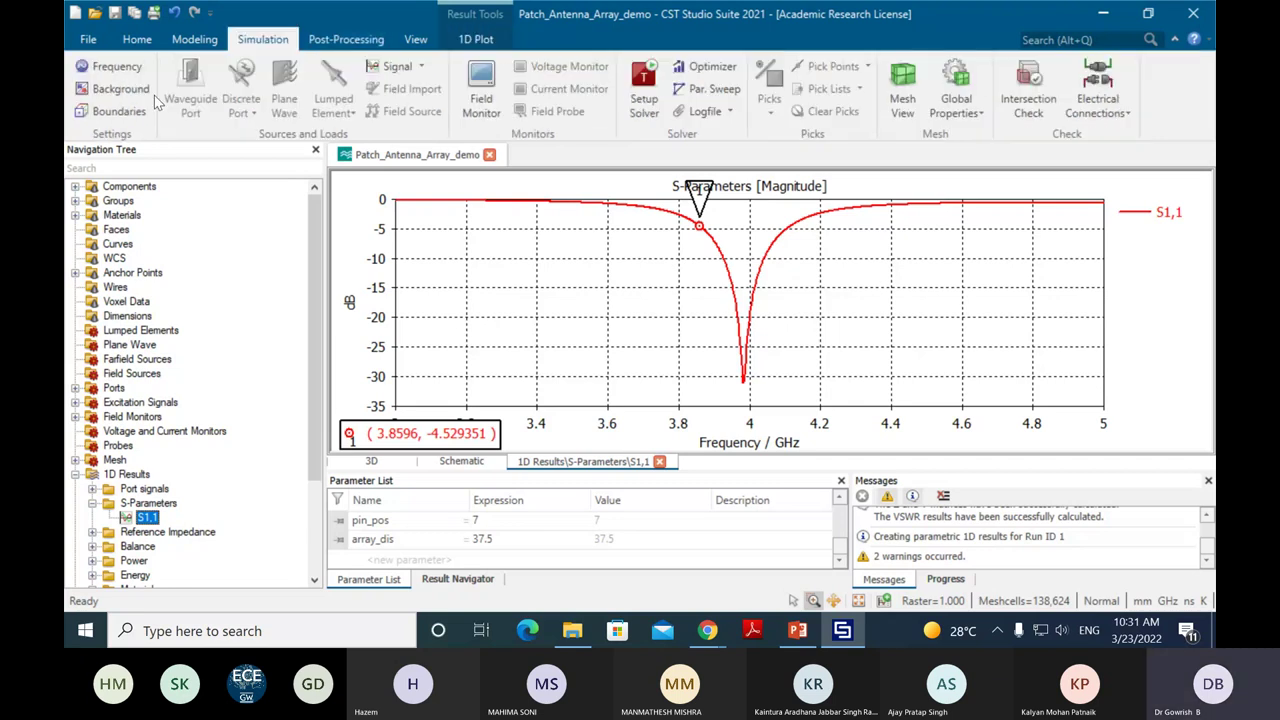
click(129, 75)
key(Tab)
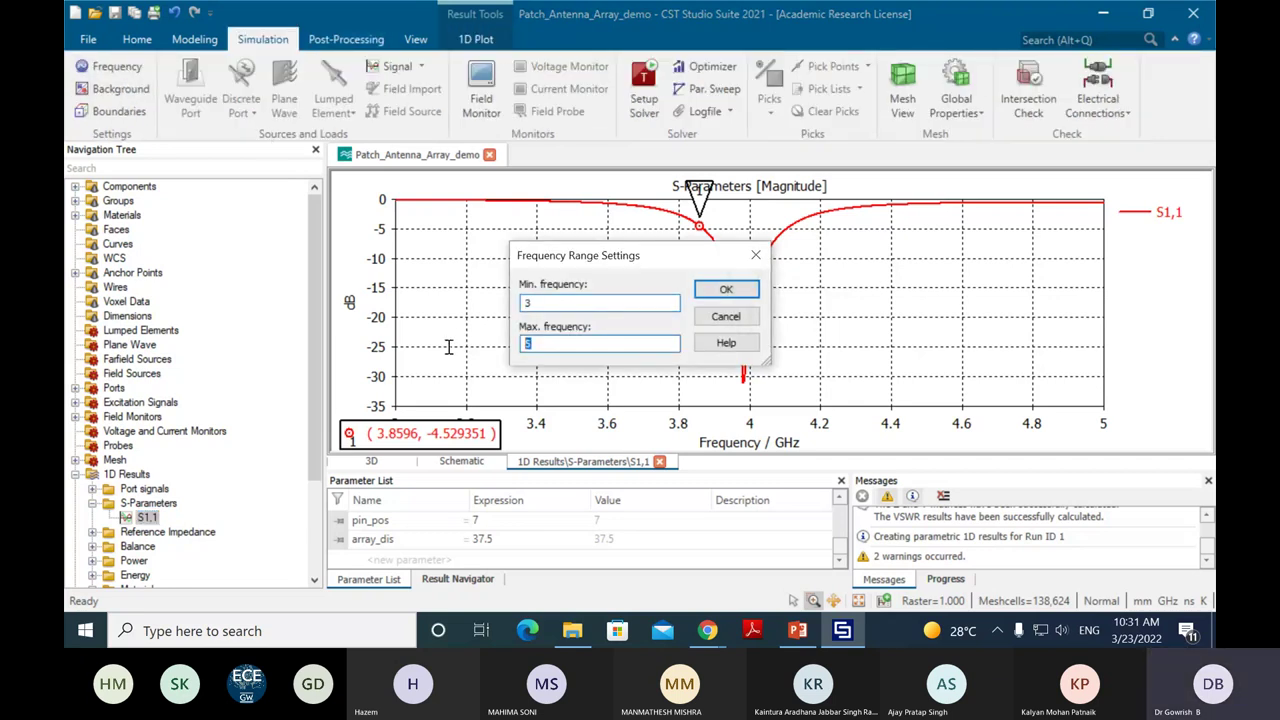
key(shift+Tab)
text(2)
drag(541, 343, 519, 345)
text(8)
click(716, 293)
click(567, 397)
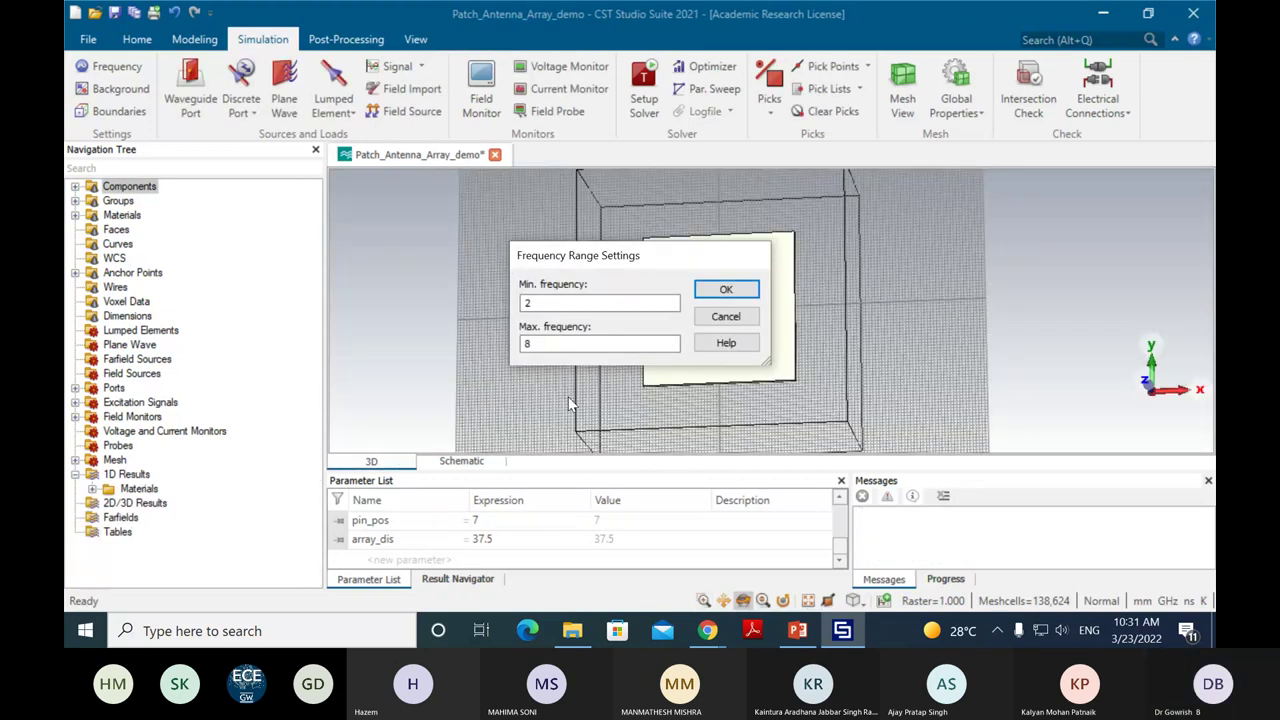
click(325, 40)
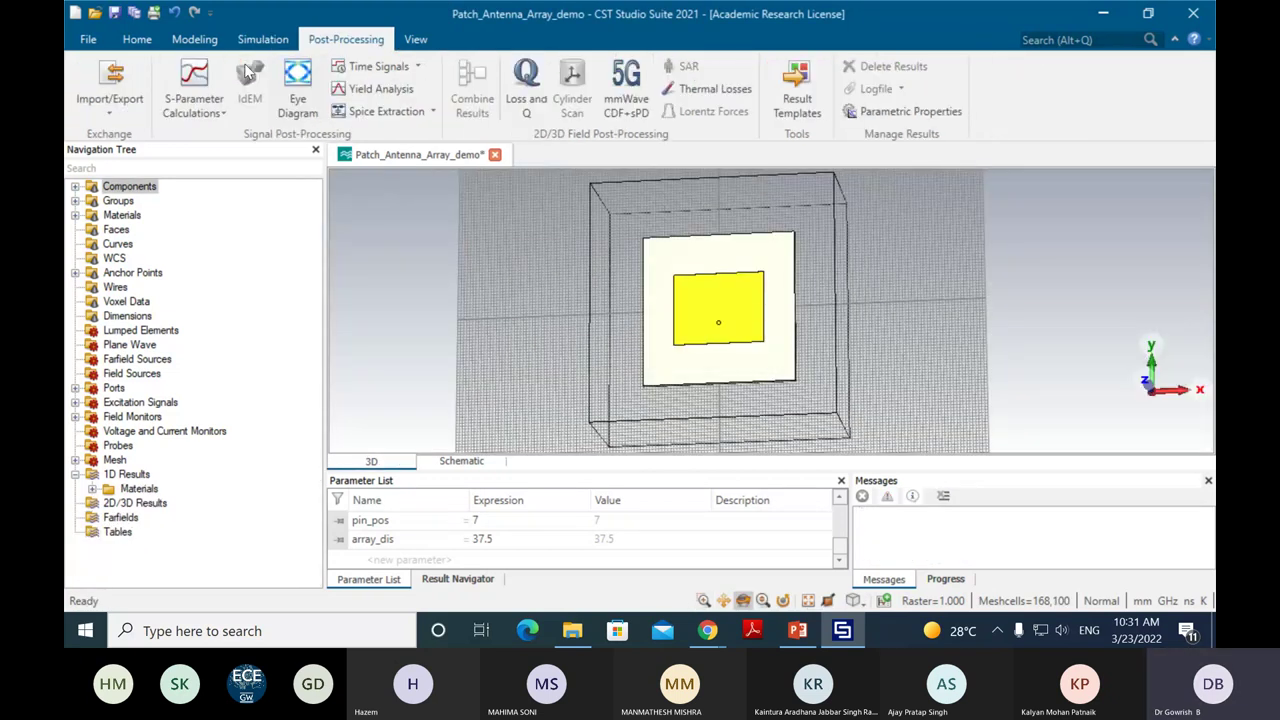
click(194, 39)
click(265, 47)
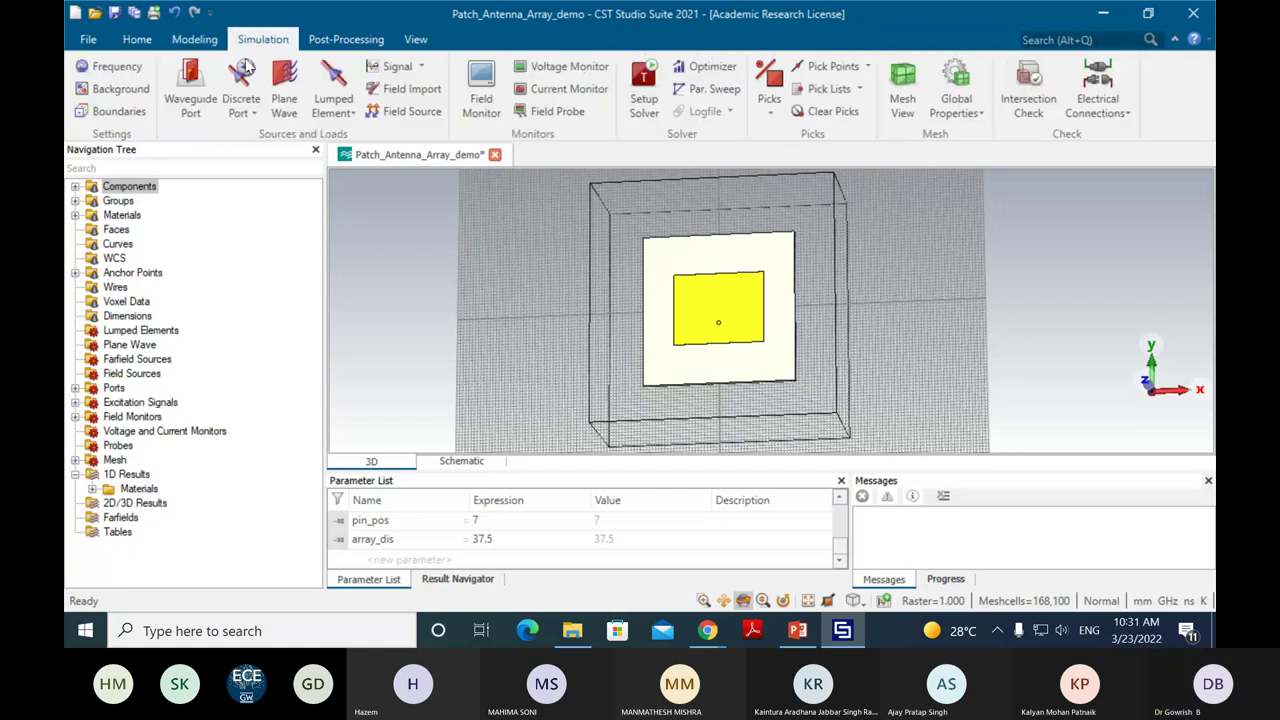
click(200, 45)
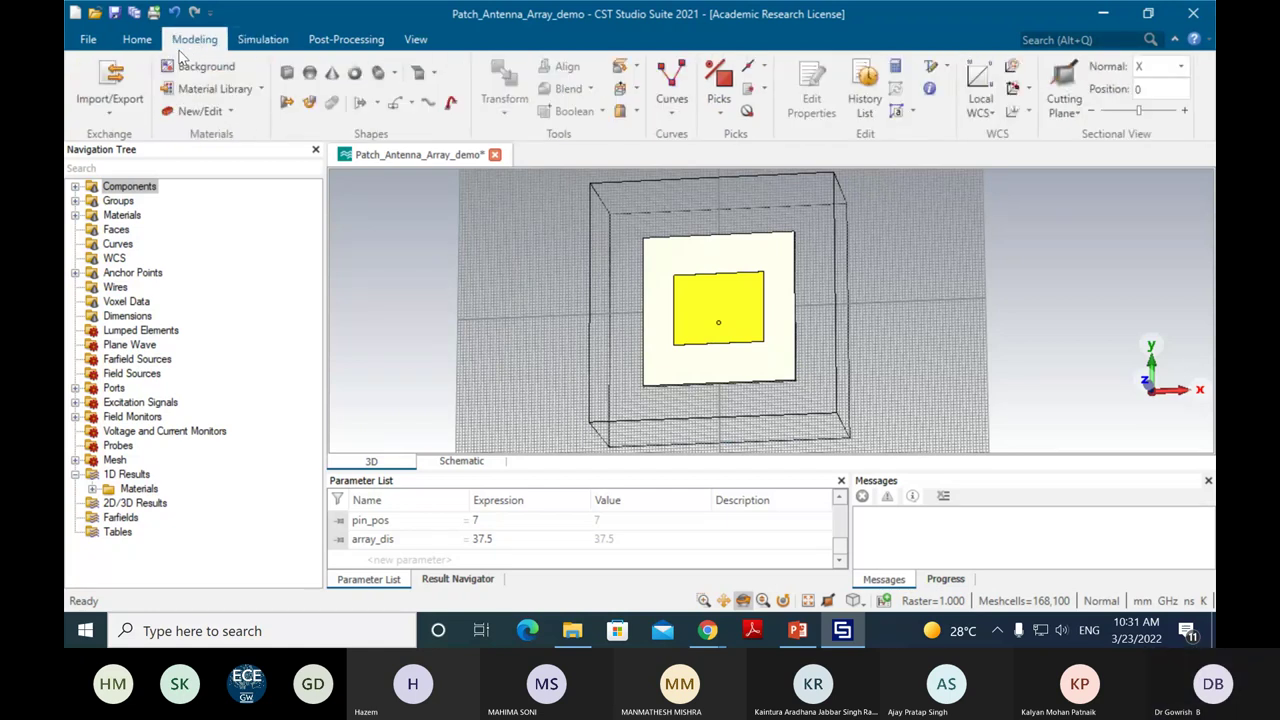
click(345, 40)
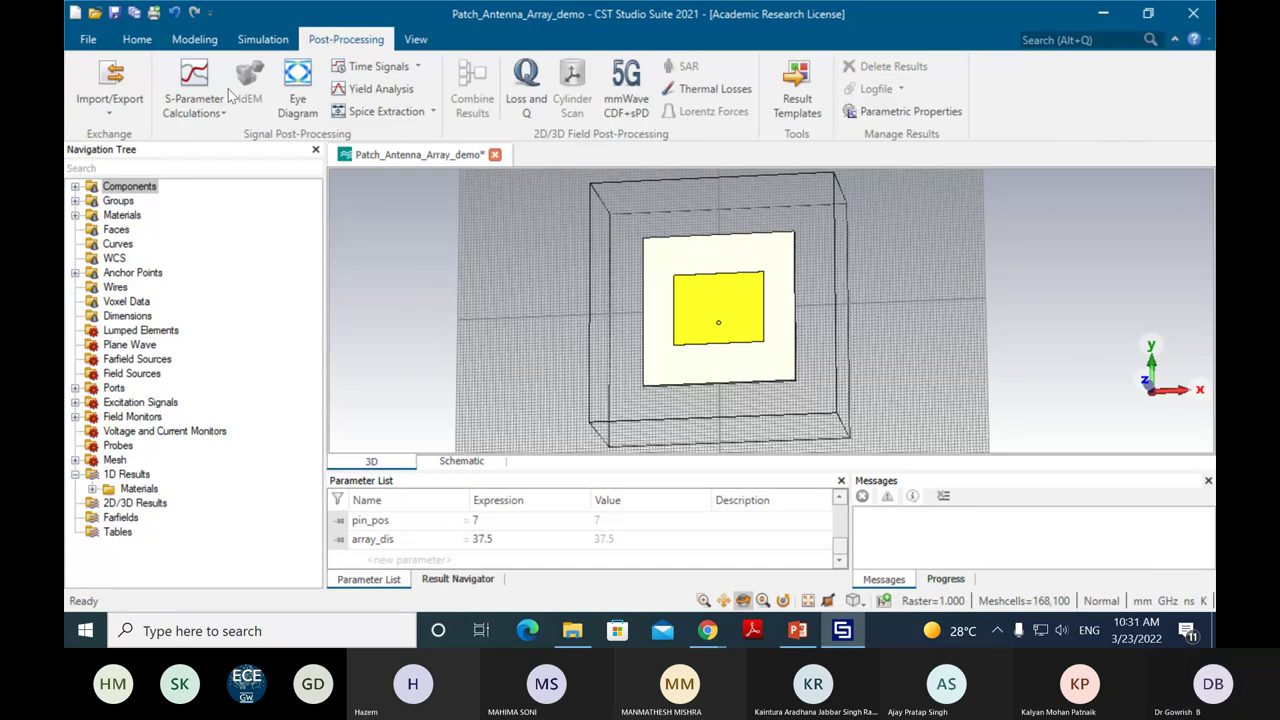
Step: Run the time domain solver over the 2–8 GHz range with its existing settings and plot the S1,1 magnitude in dB
click(263, 39)
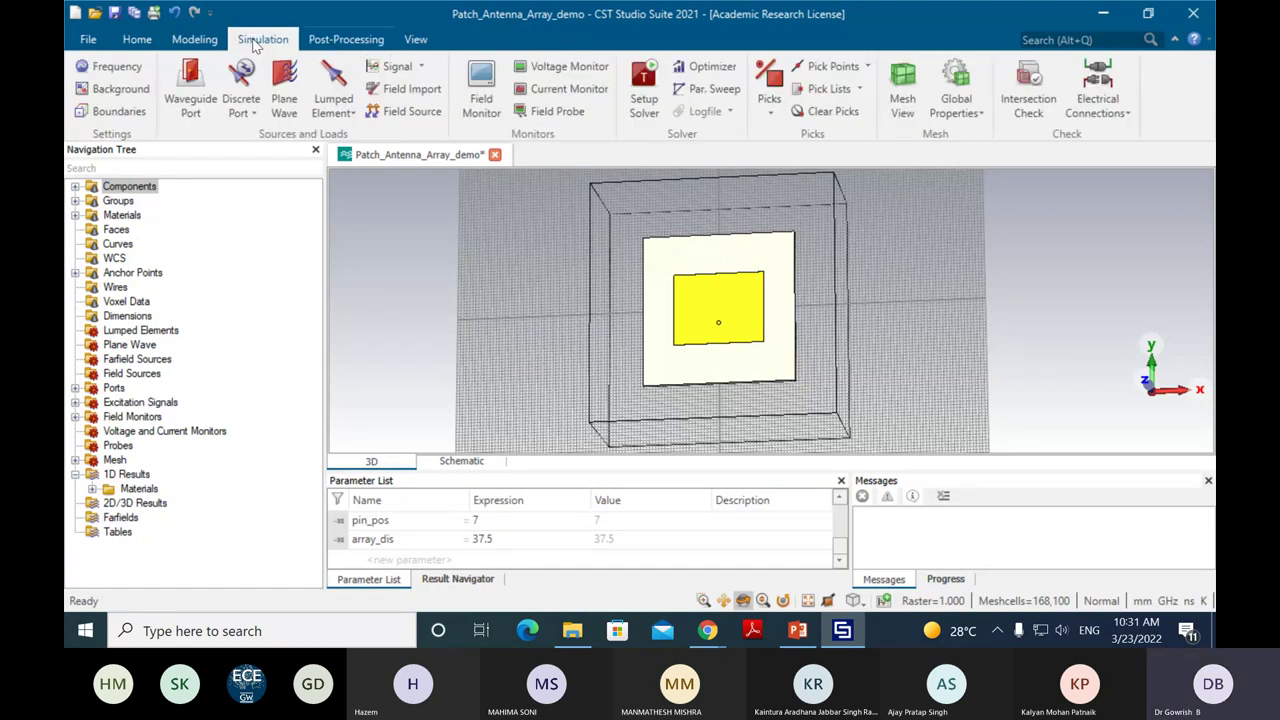
click(644, 88)
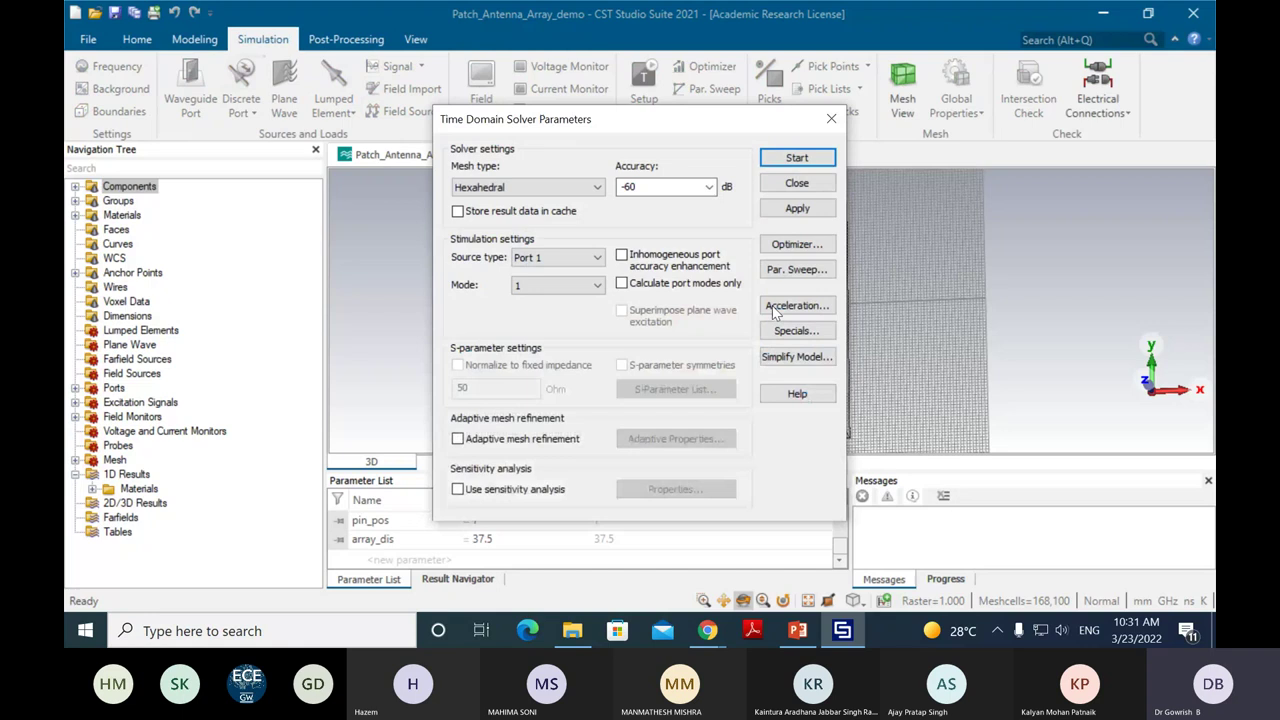
click(797, 183)
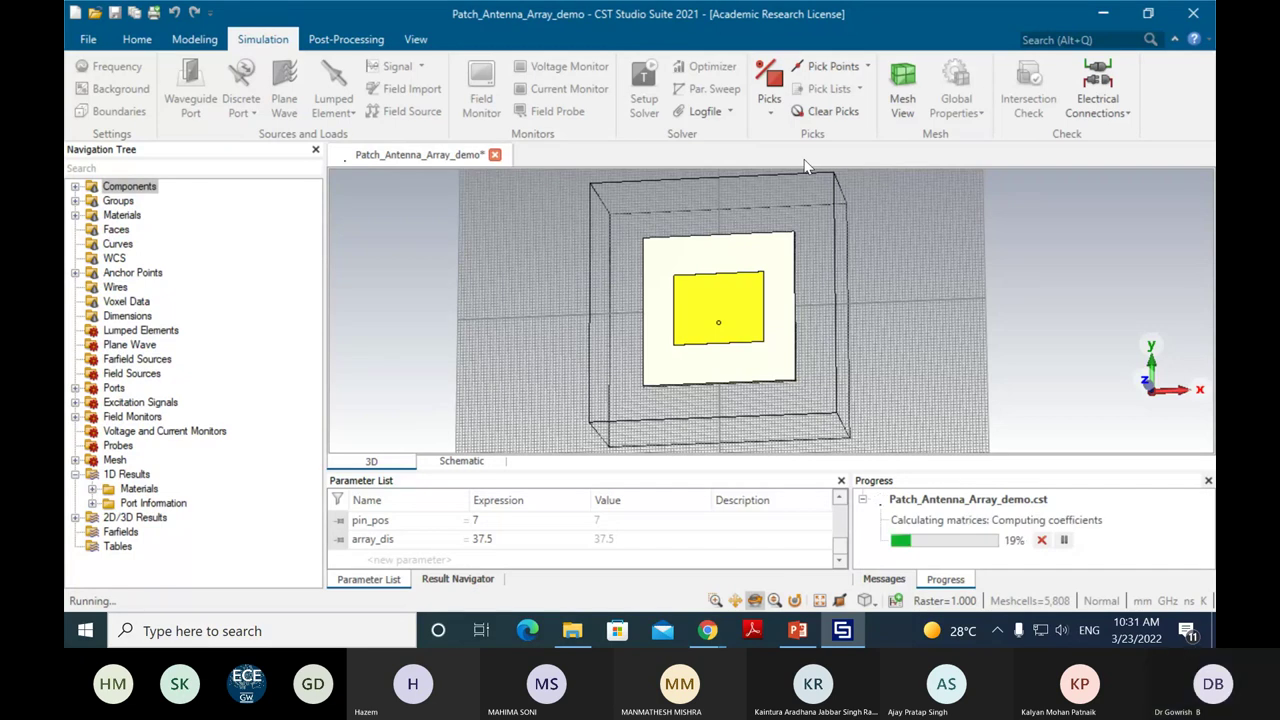
mouse_move(709, 633)
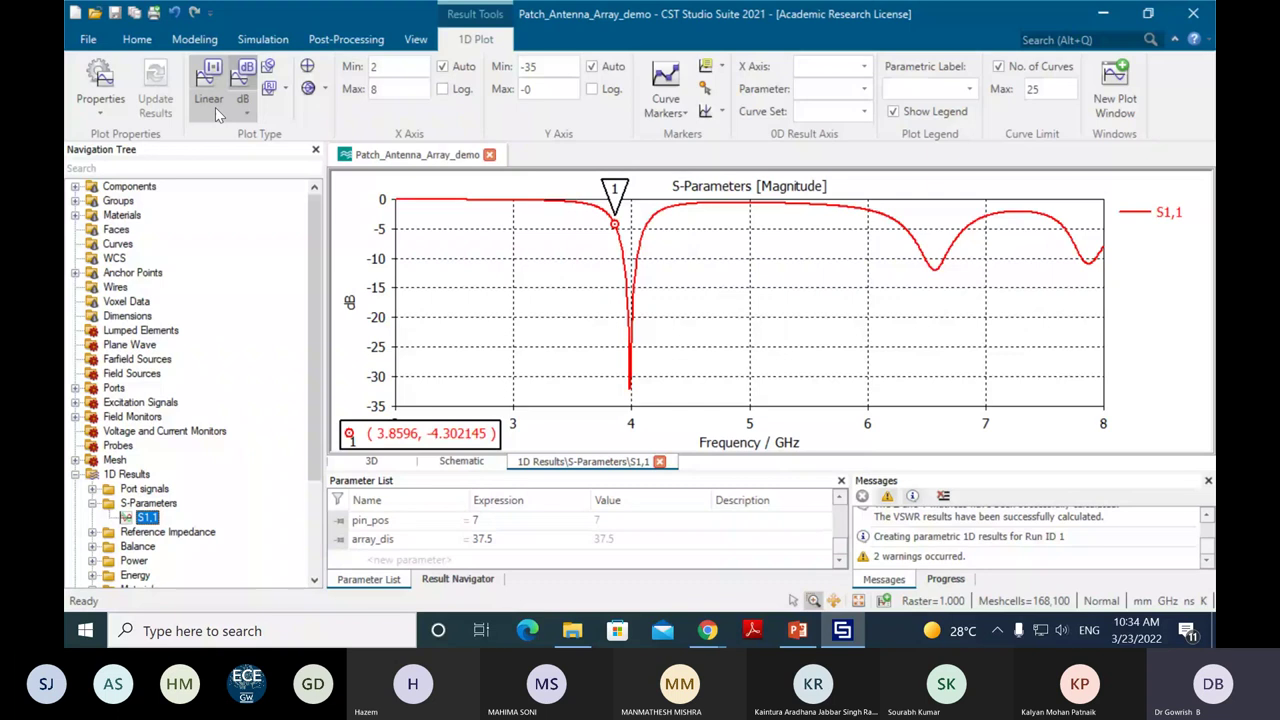
Step: Narrow the simulation frequency range to 3.8–4.2 GHz, deleting the current and parametric results but keeping the result cache
click(268, 41)
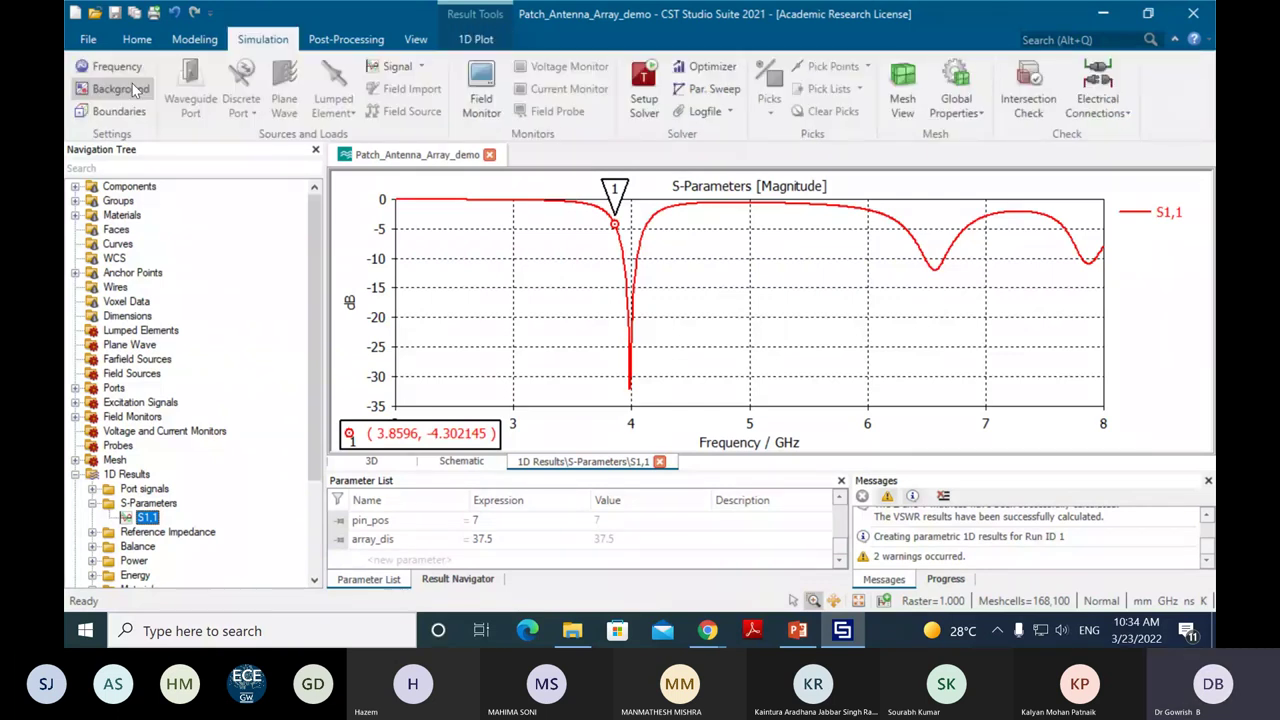
click(112, 66)
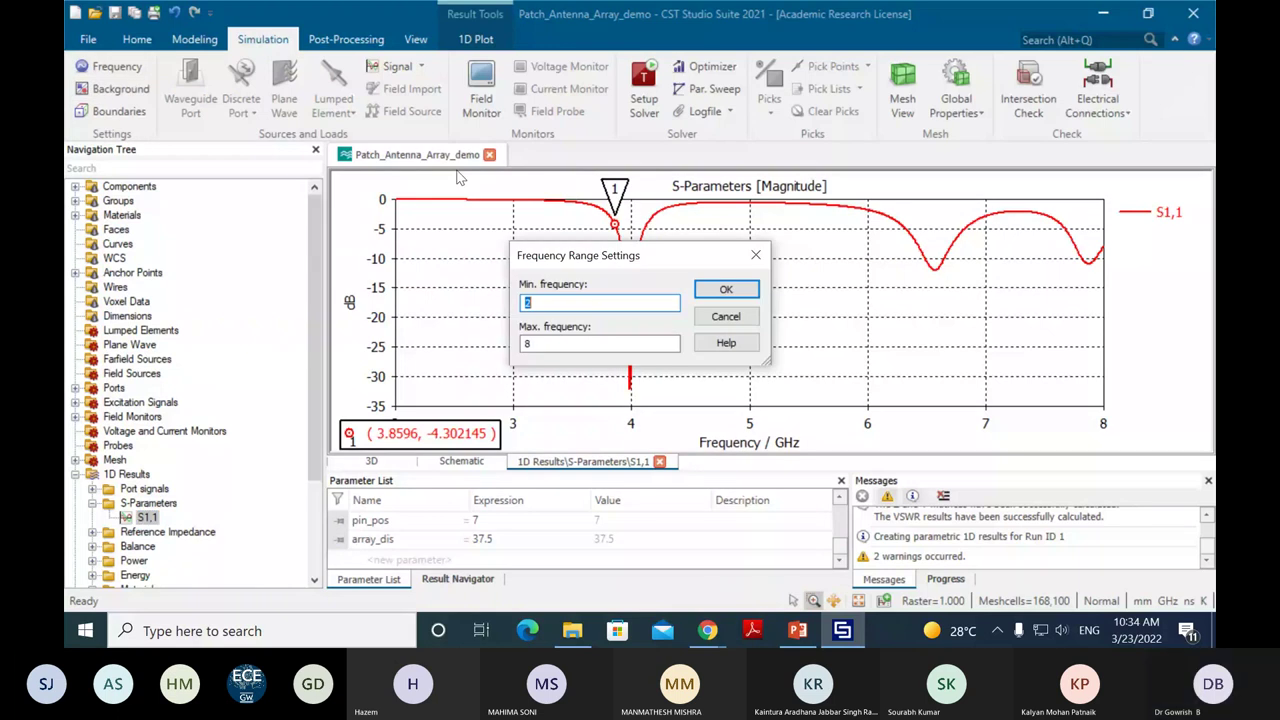
text(3.8)
key(Tab)
text(4.2)
click(727, 292)
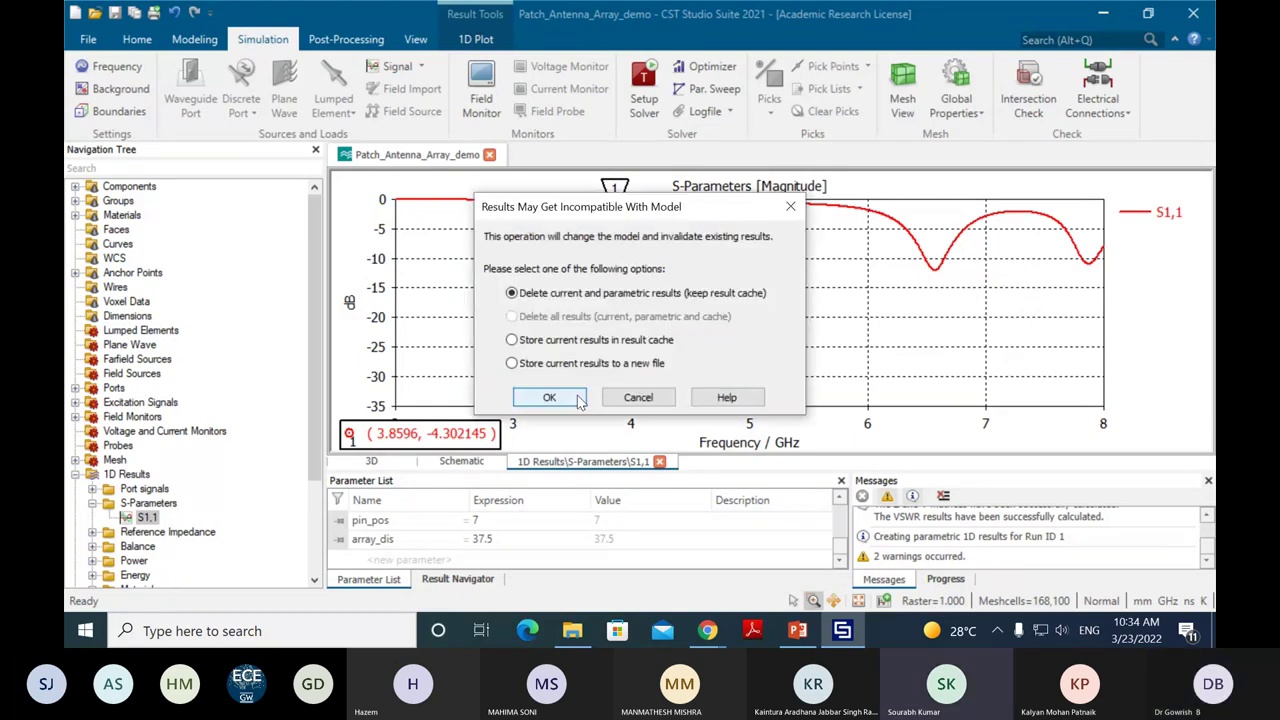
click(576, 398)
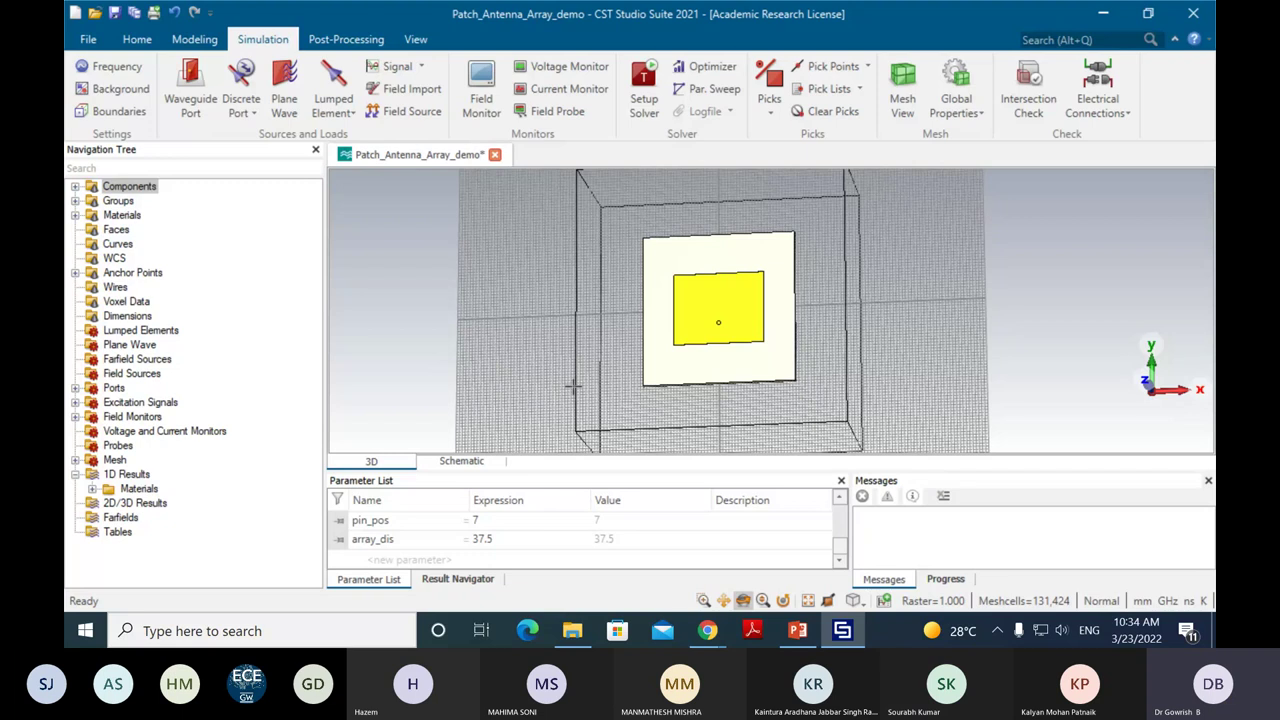
drag(573, 388, 754, 259)
scroll(625, 368, up, 6)
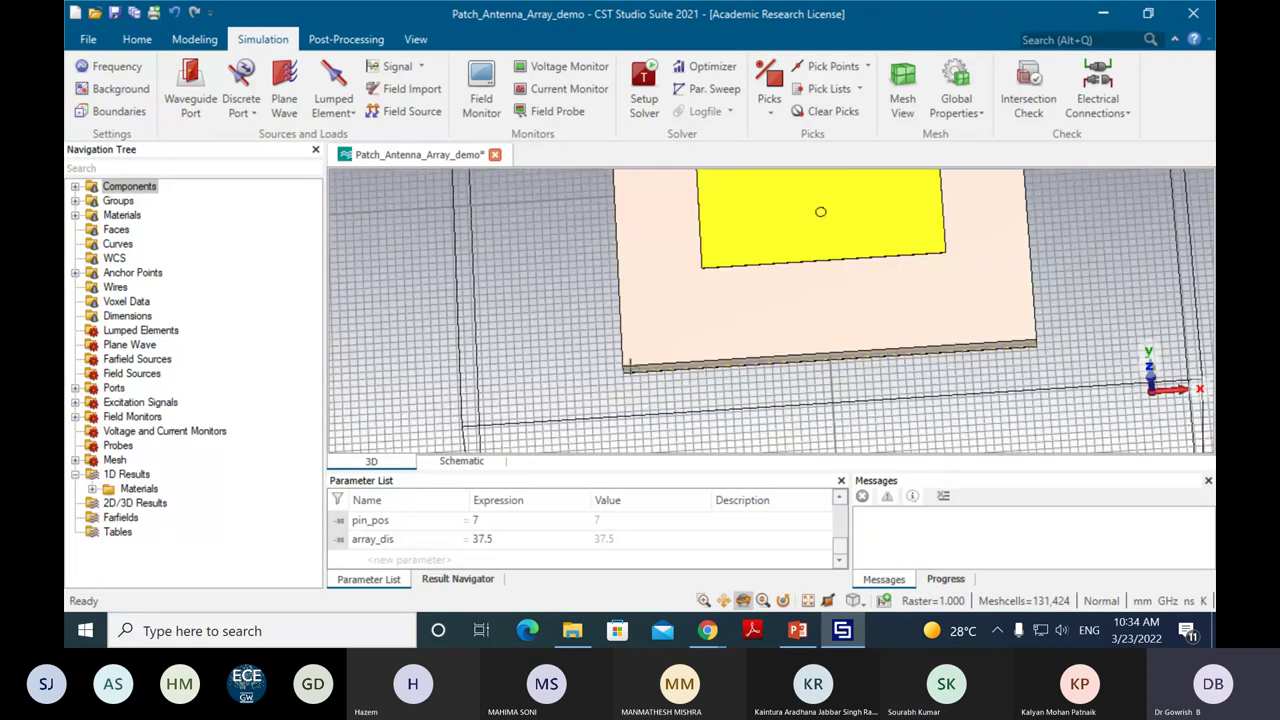
scroll(624, 363, up, 2)
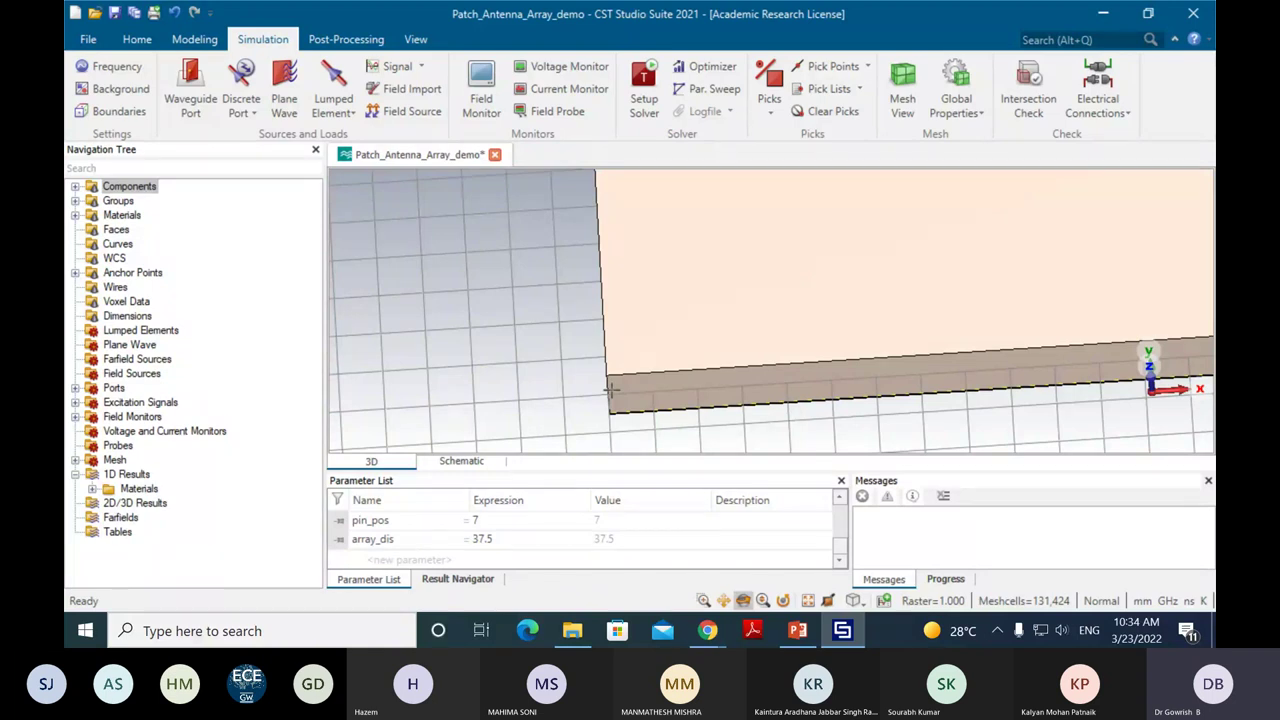
scroll(609, 388, down, 1)
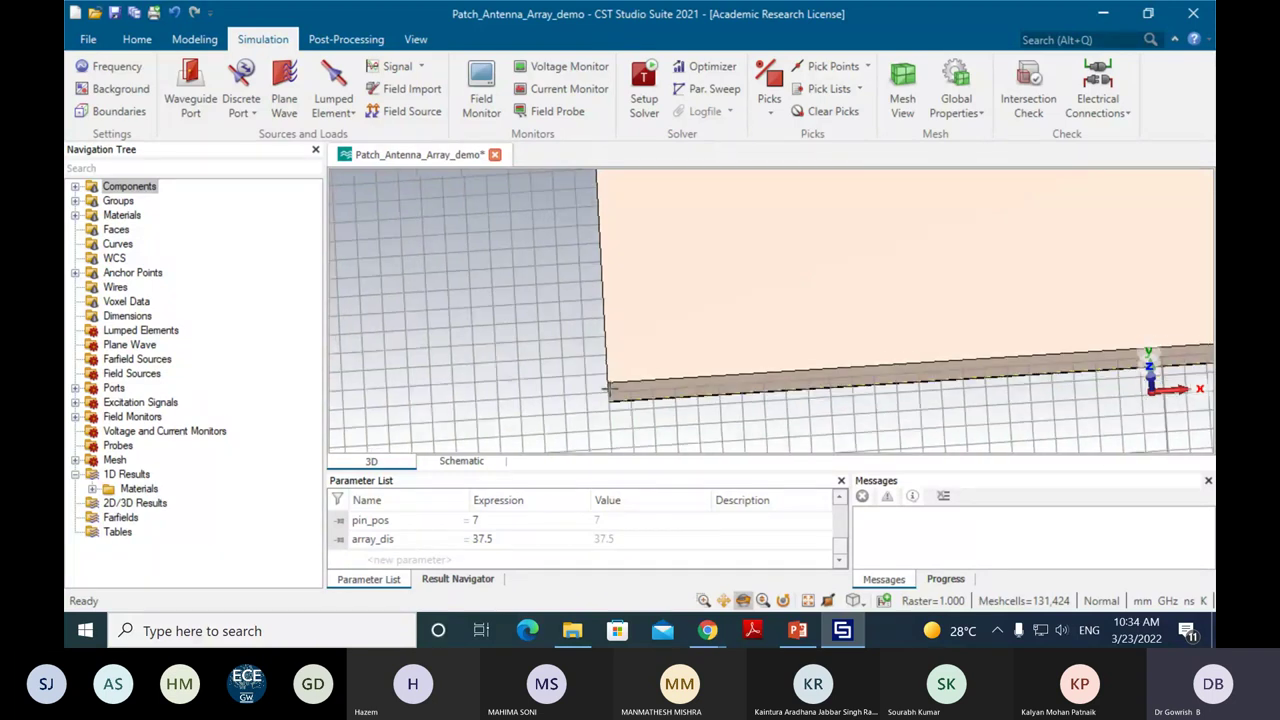
scroll(609, 388, down, 2)
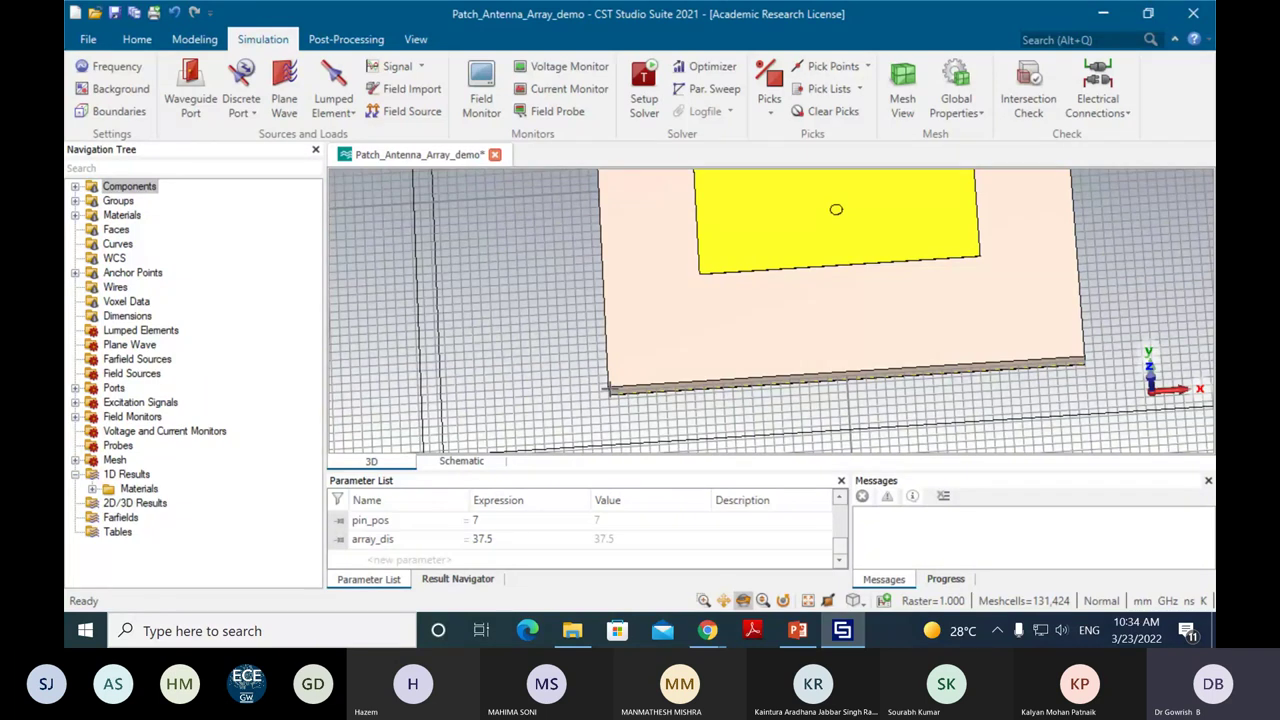
scroll(654, 355, down, 3)
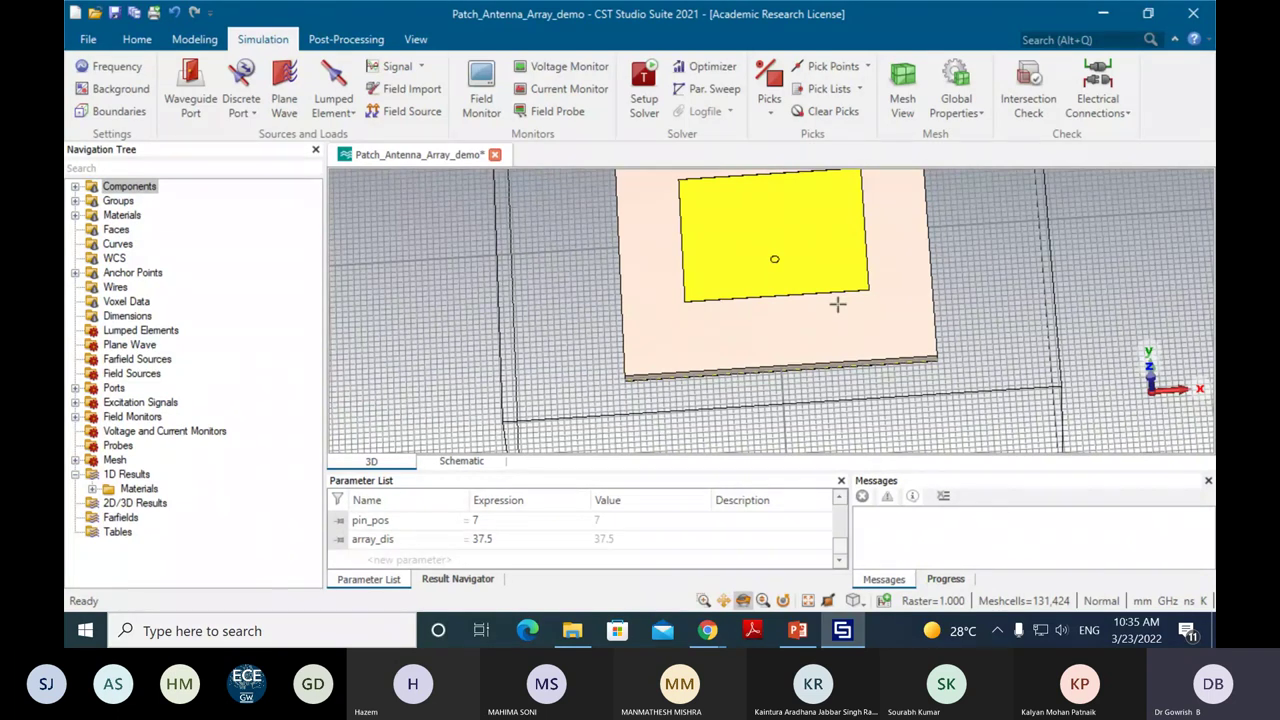
Step: Switch to Microsoft Teams in Chrome and open the Seminar PPT folder in the General channel's files
click(707, 630)
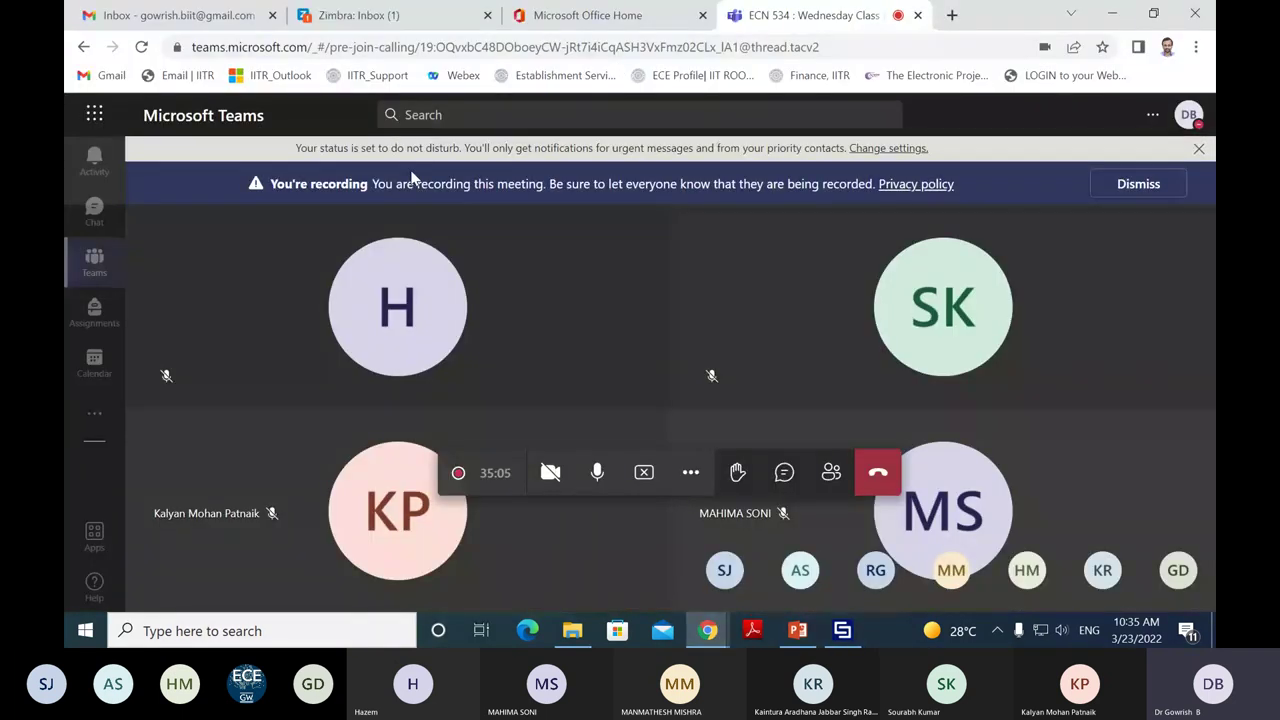
click(95, 262)
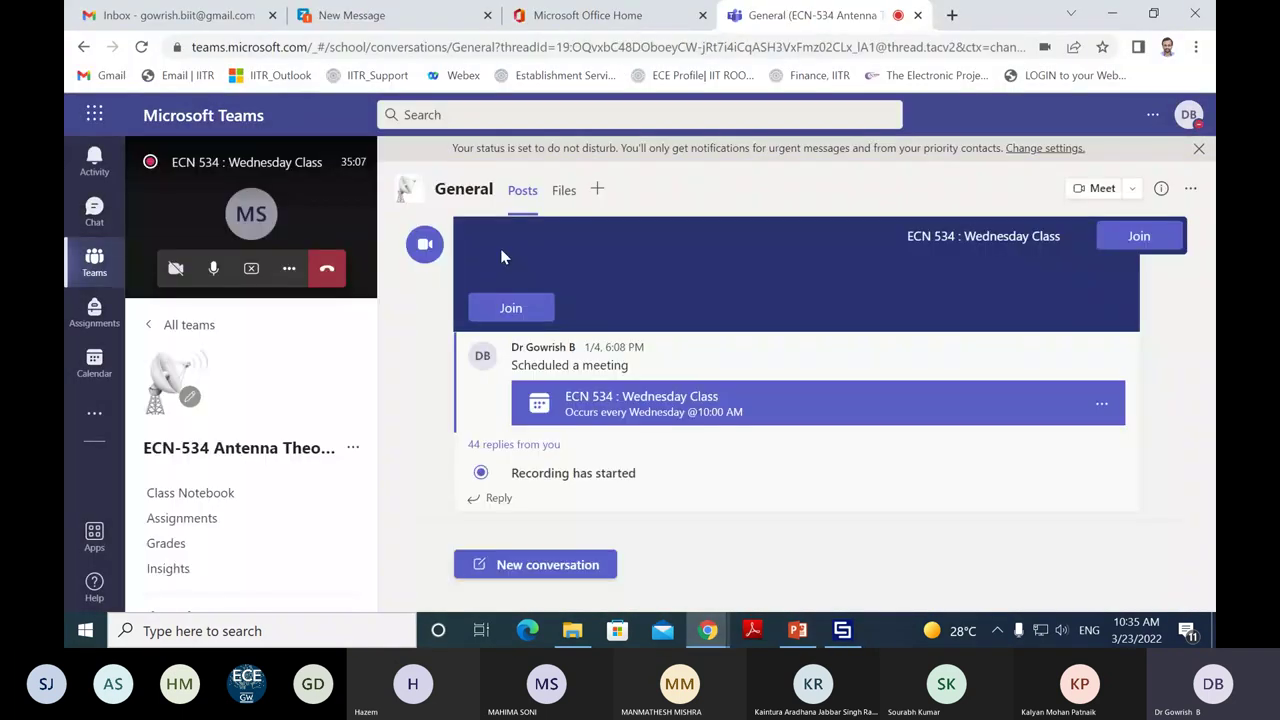
click(566, 203)
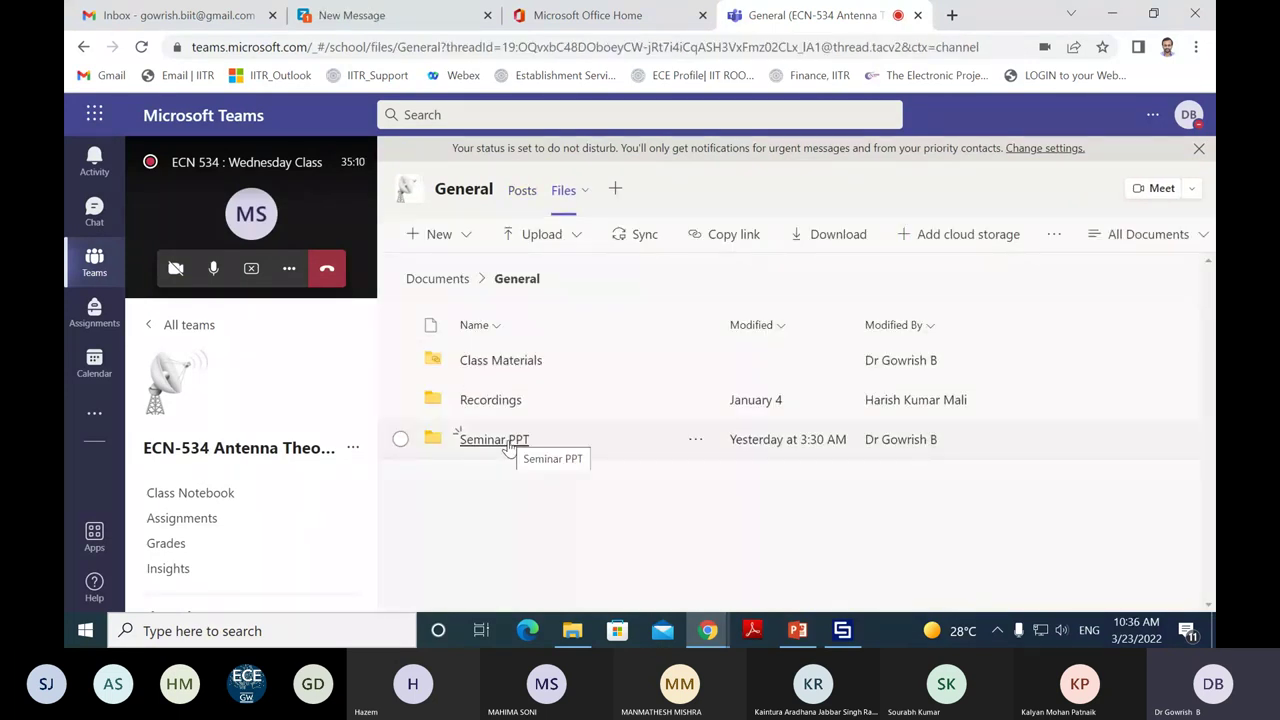
click(494, 440)
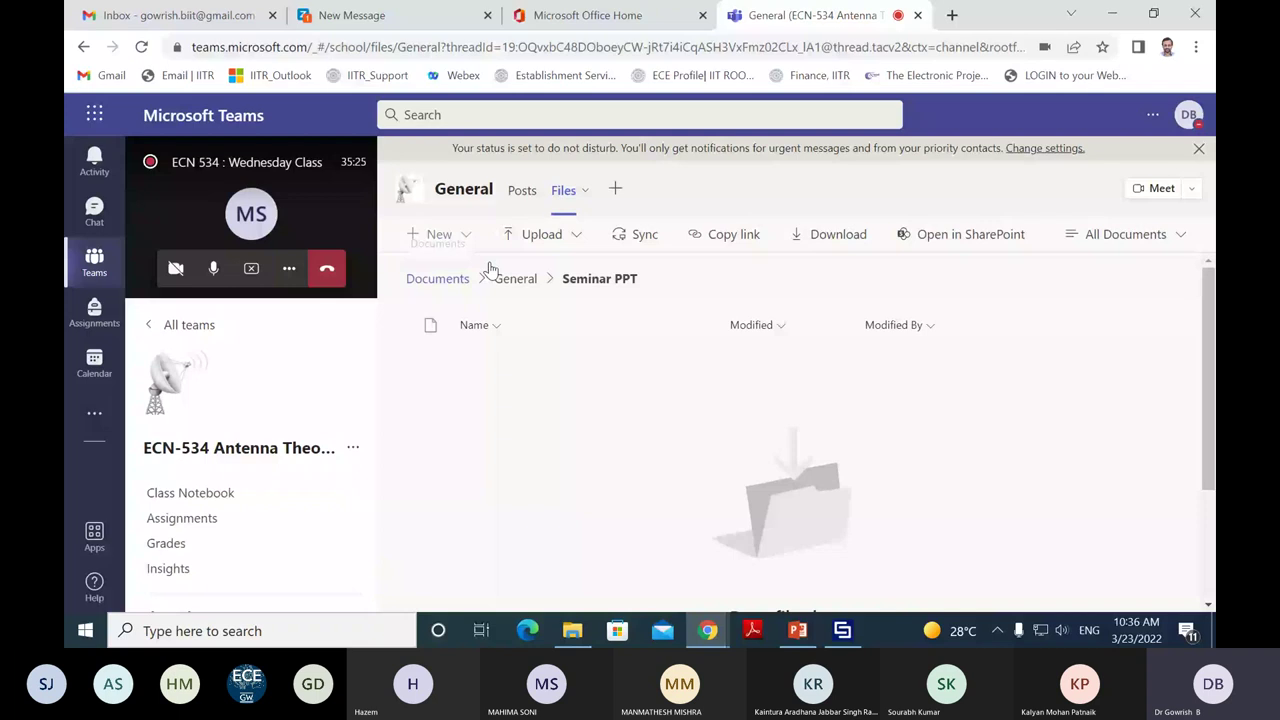
Step: Switch back to CST Studio Suite, start the simulation for 3.8–4.2 GHz, and plot the port signals
key(alt+Tab)
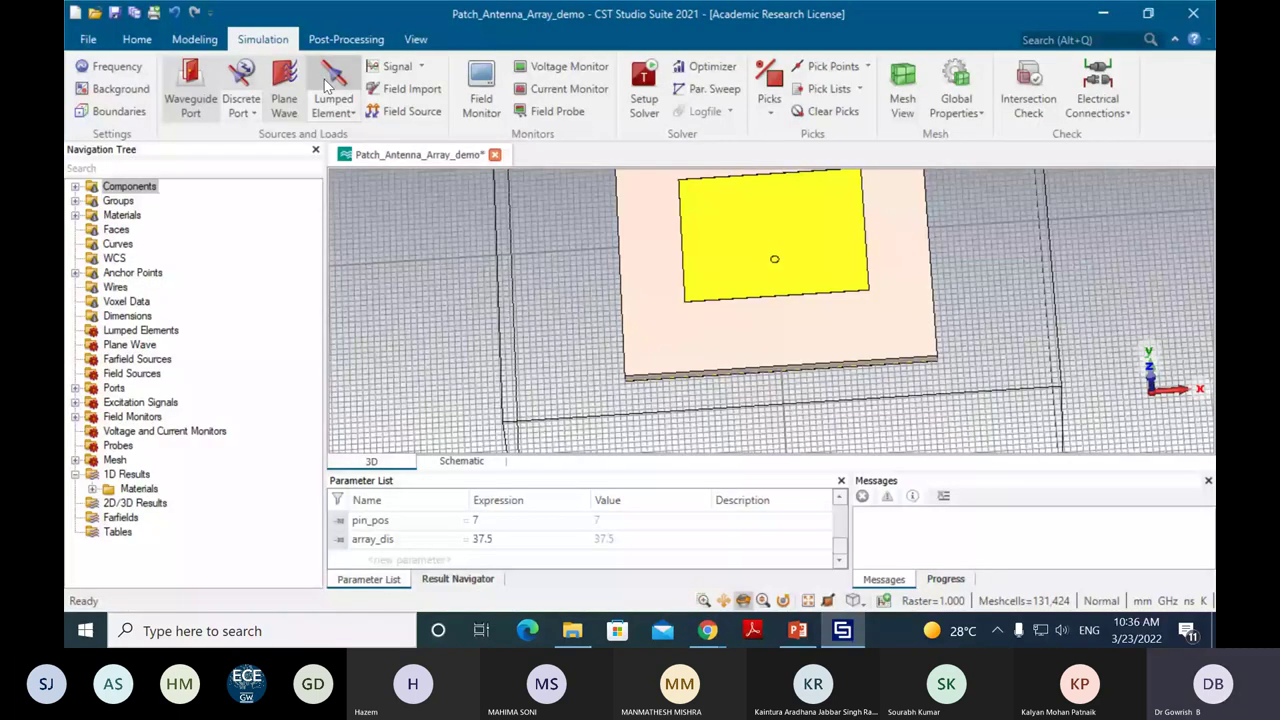
key(F5)
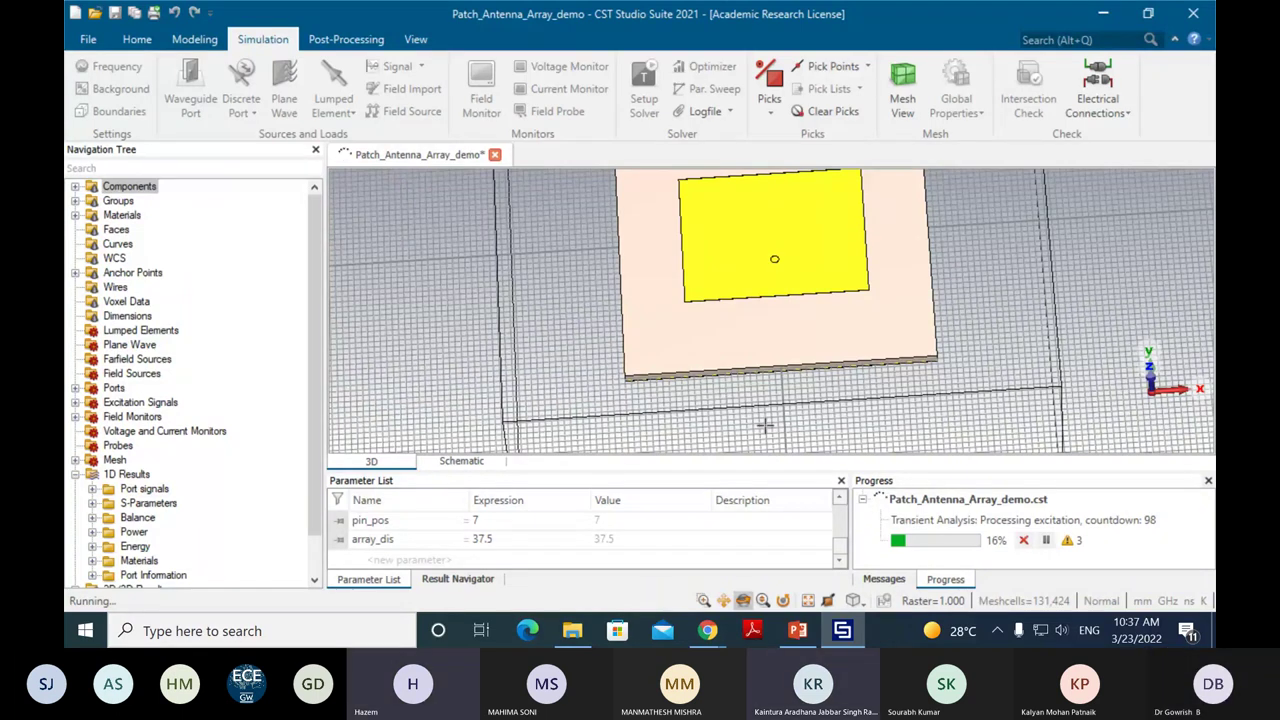
click(145, 489)
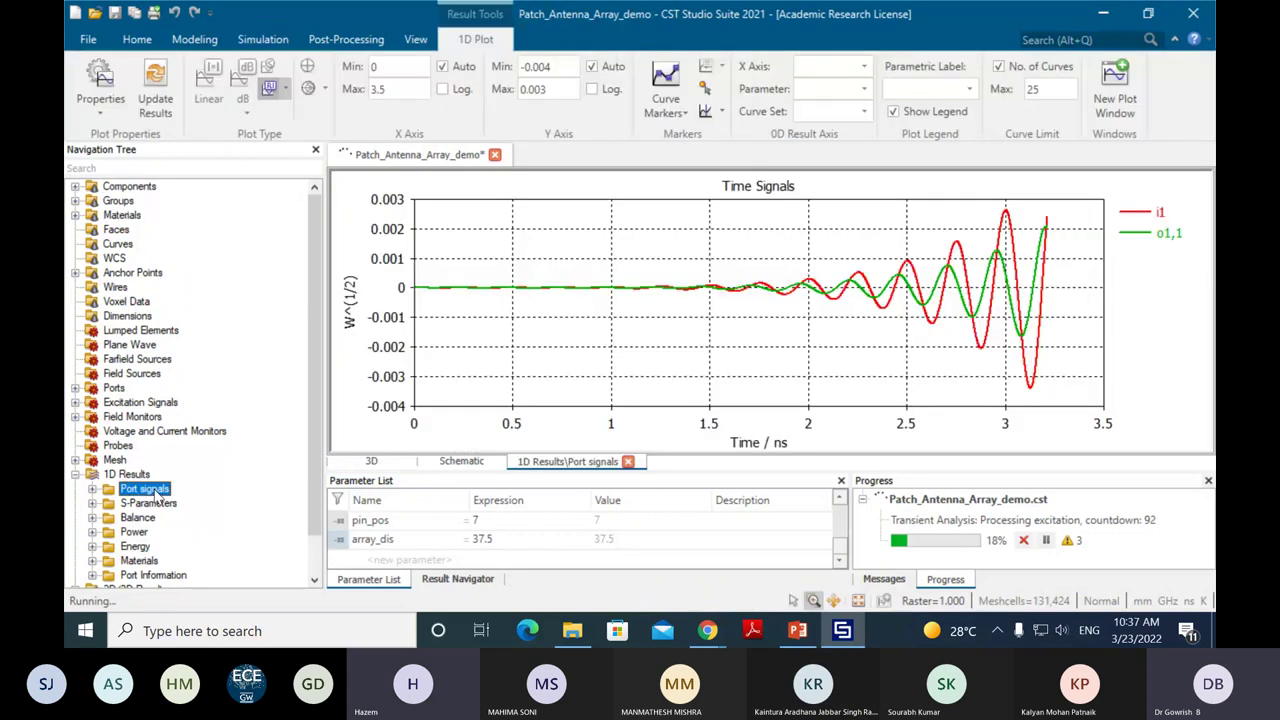
Step: Examine the S-parameter magnitude plot and the port signals as the solver runs and after it finishes
click(148, 503)
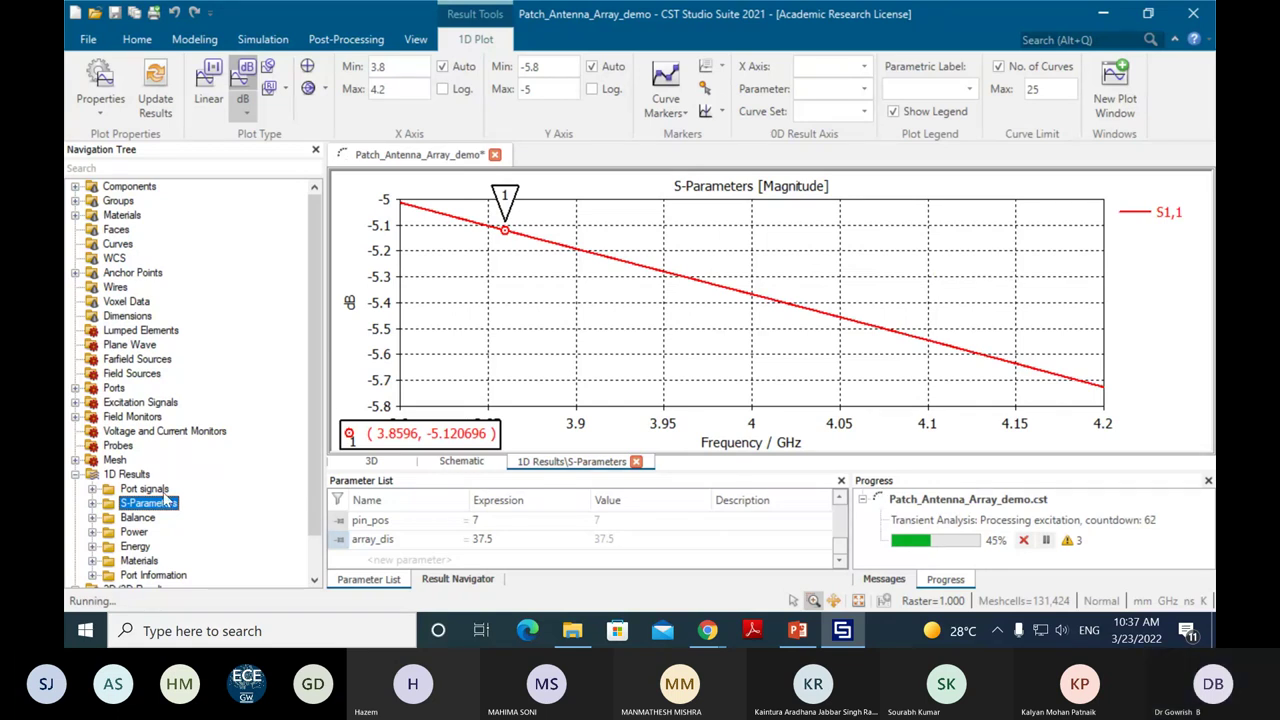
click(165, 505)
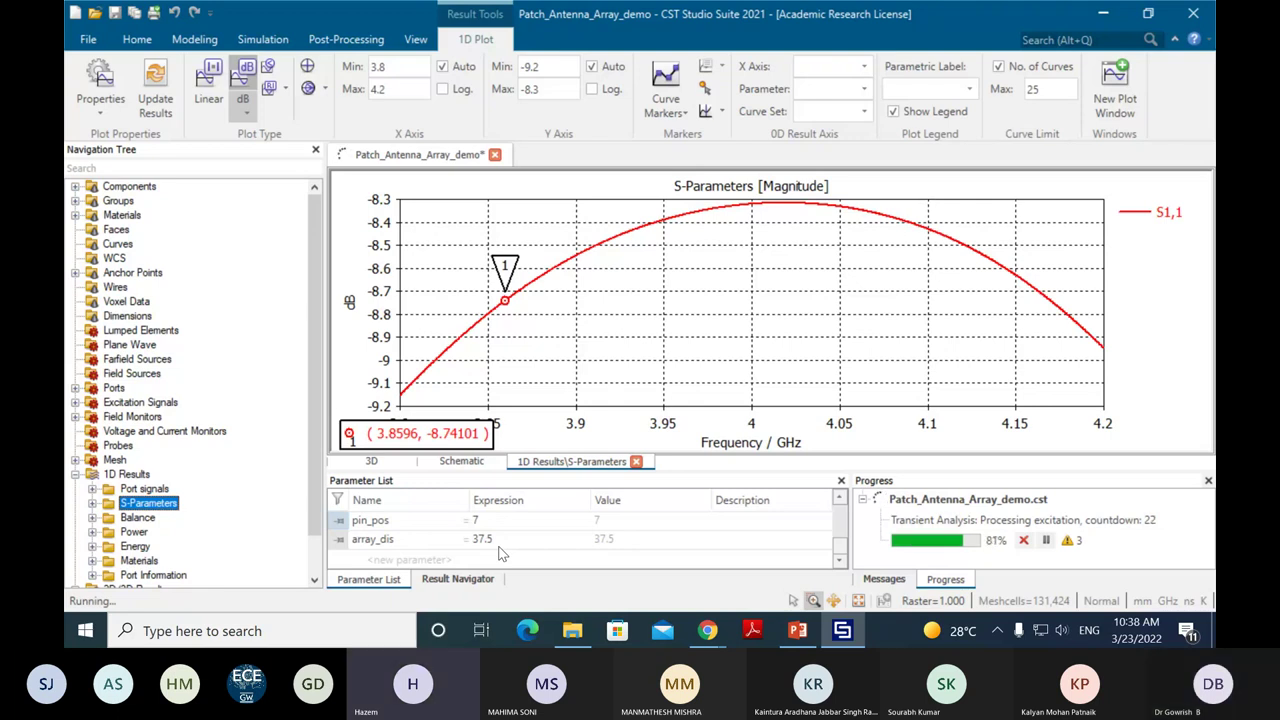
click(148, 491)
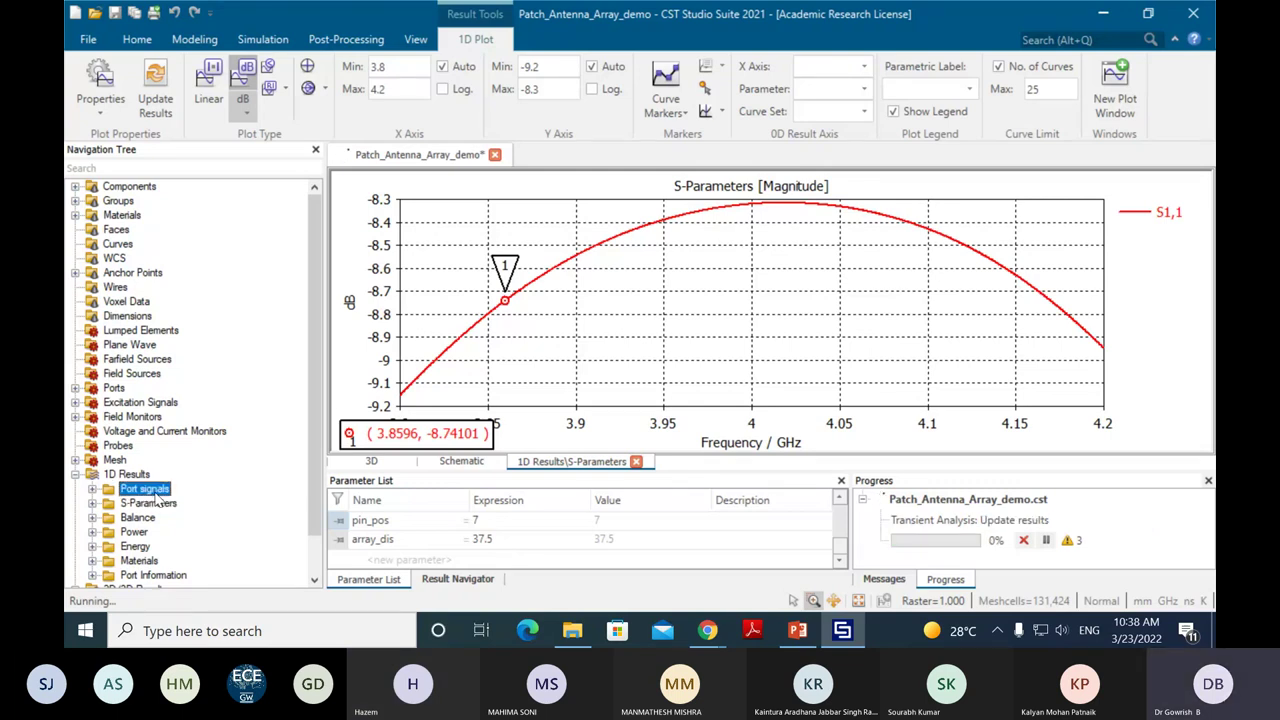
click(150, 503)
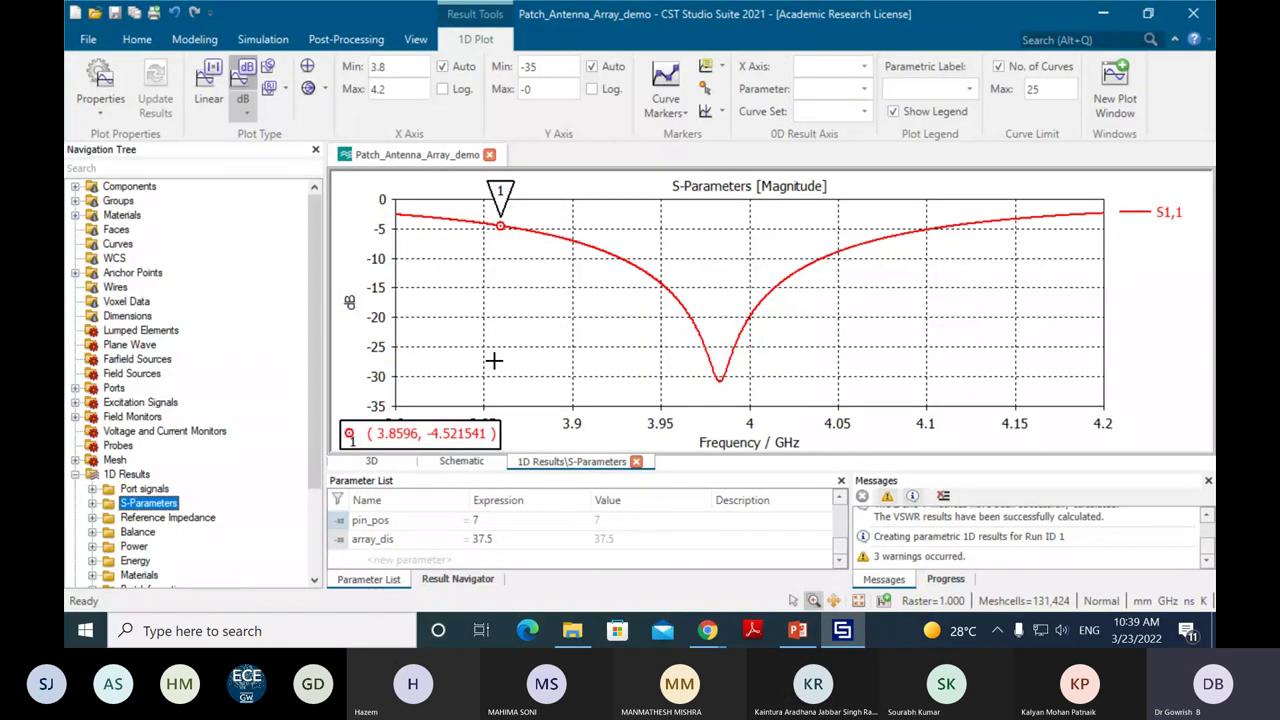
click(156, 489)
click(156, 504)
Step: Plot the 4 GHz farfield as a 3D pattern and deactivate the farfield array to show the single patch
click(138, 199)
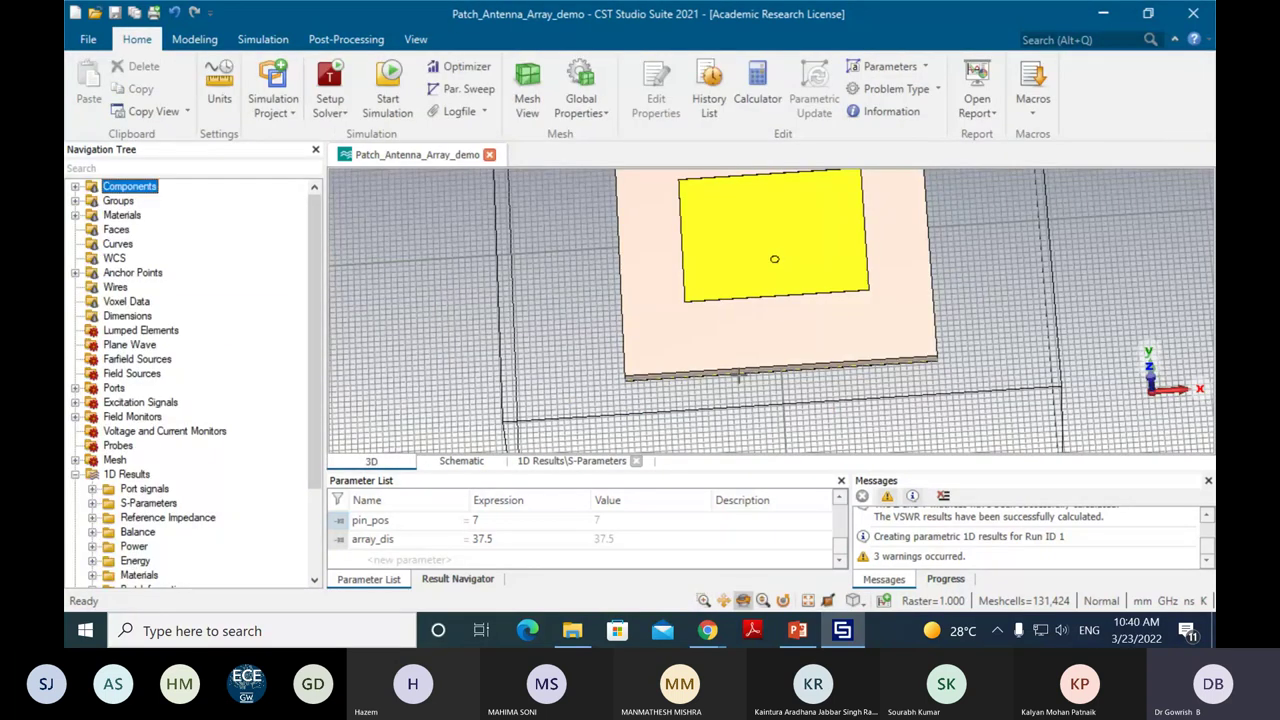
scroll(739, 376, down, 2)
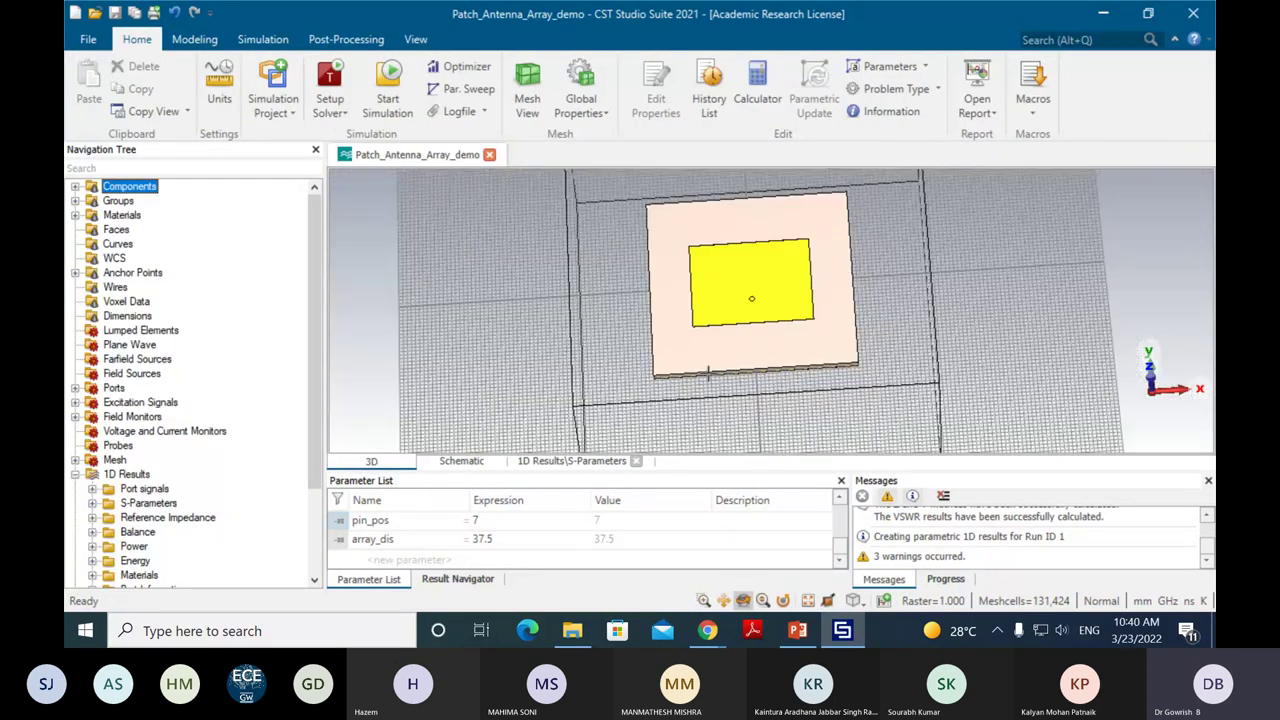
scroll(180, 400, down, 4)
click(151, 560)
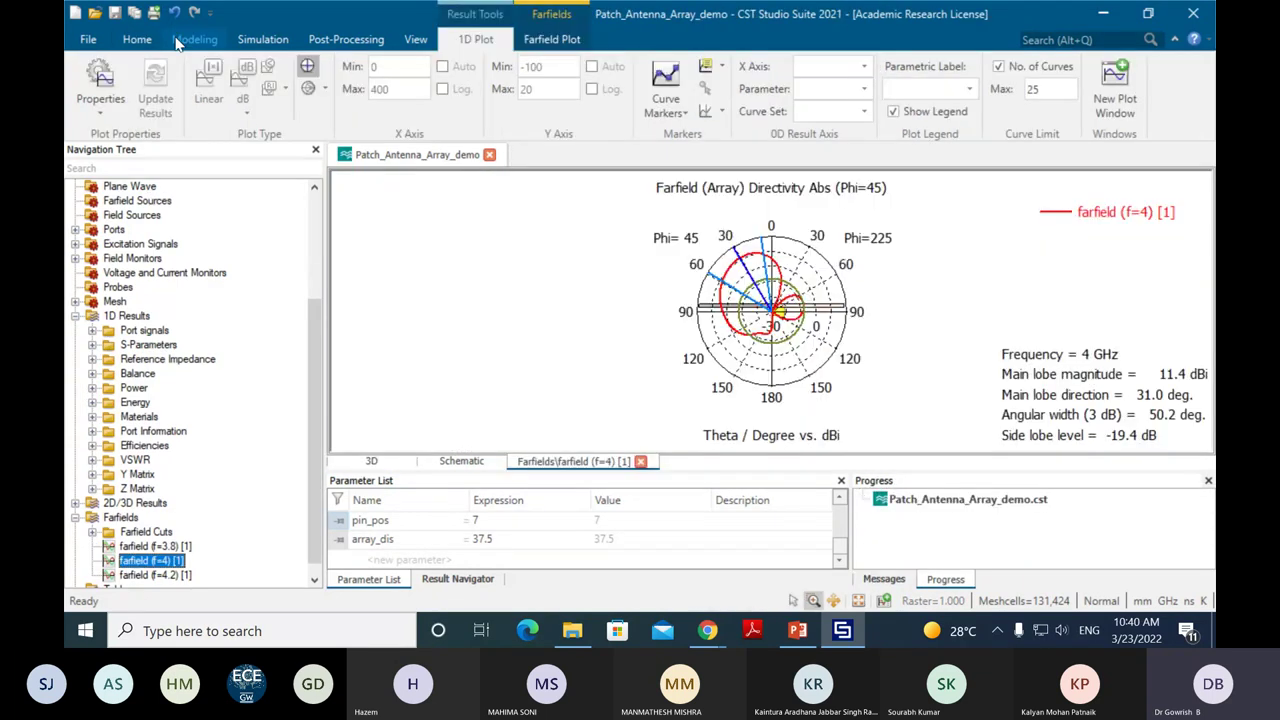
click(530, 40)
click(378, 88)
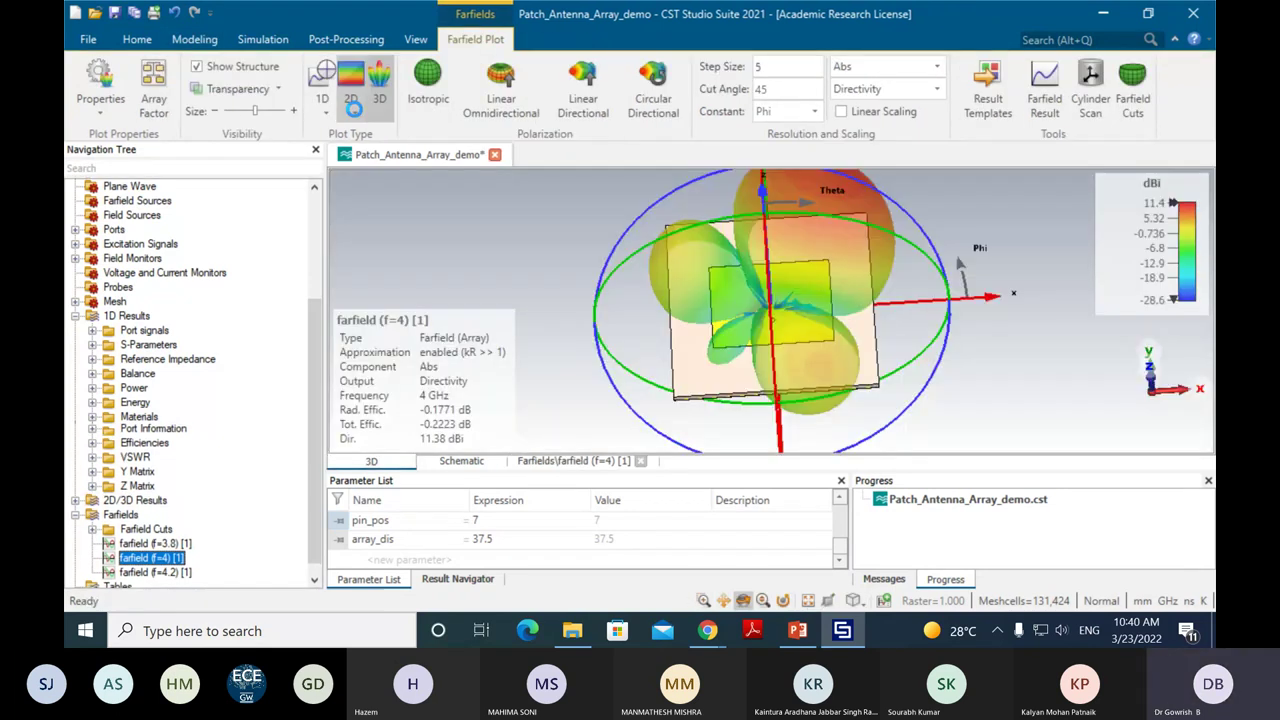
click(164, 89)
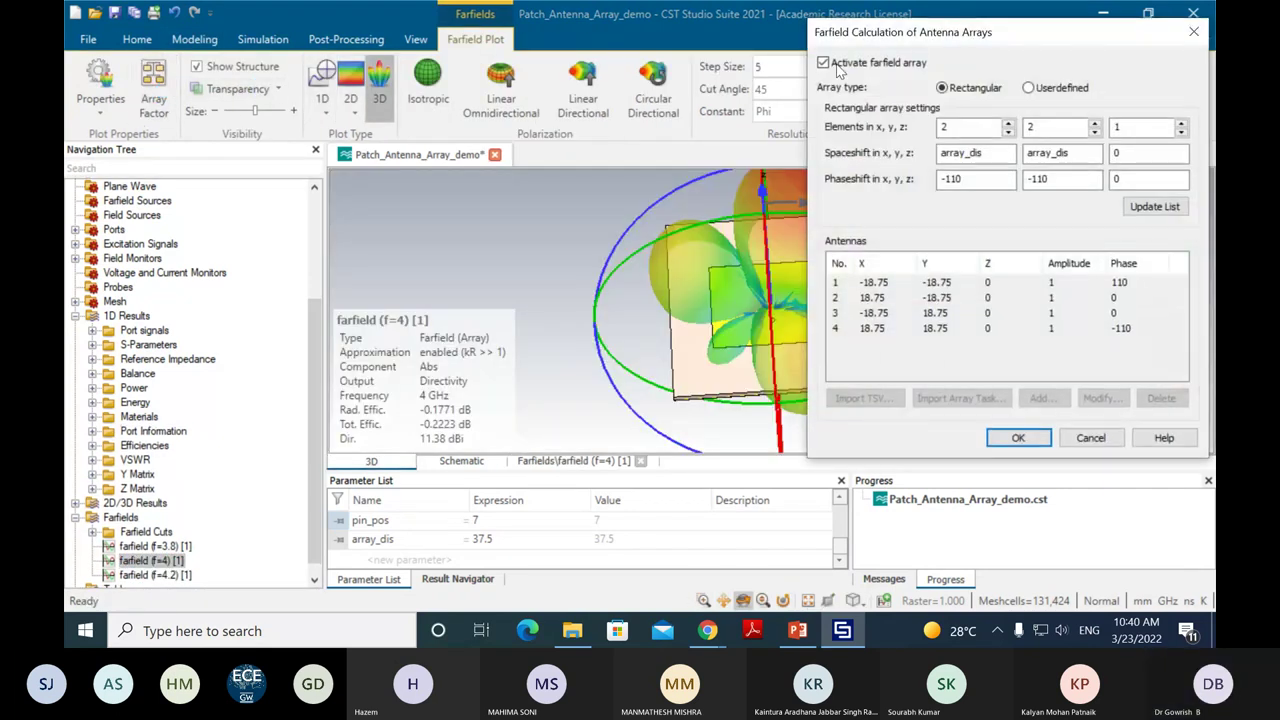
click(1018, 438)
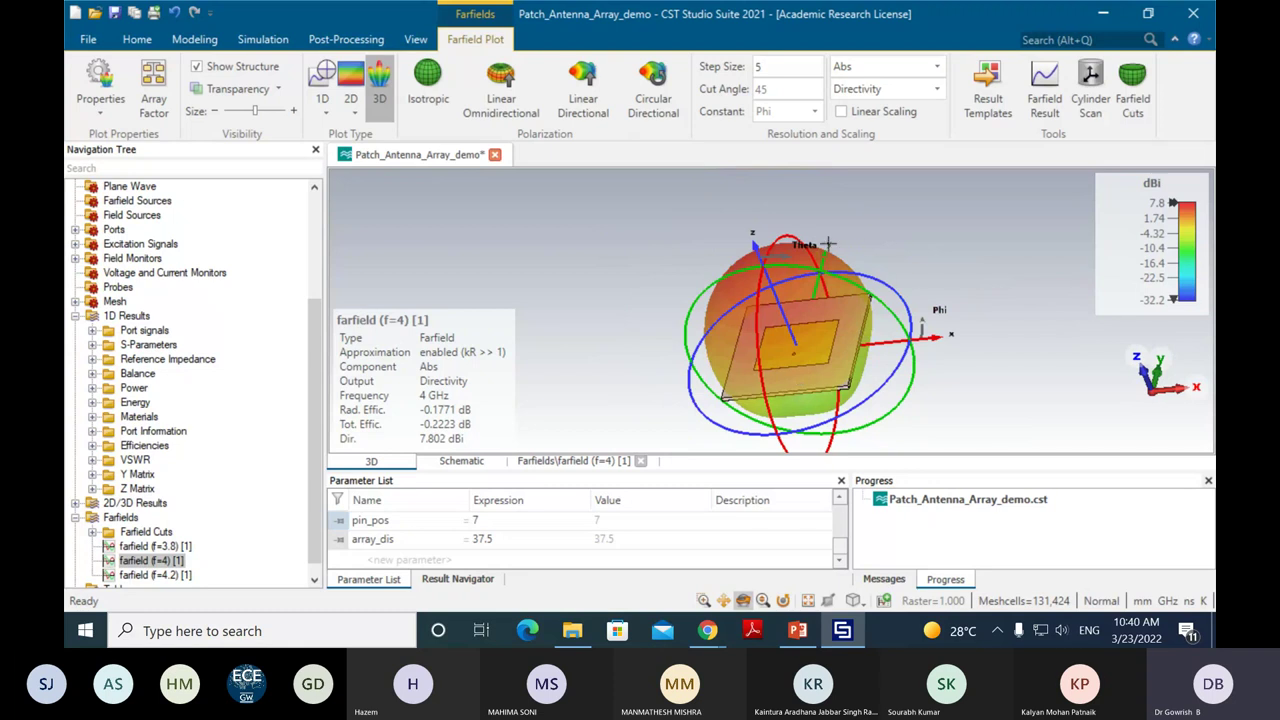
Step: Reopen the farfield array settings and consult the planar array patterns on slides 13 and 14 of the PowerPoint lecture
click(152, 104)
drag(1040, 38, 380, 88)
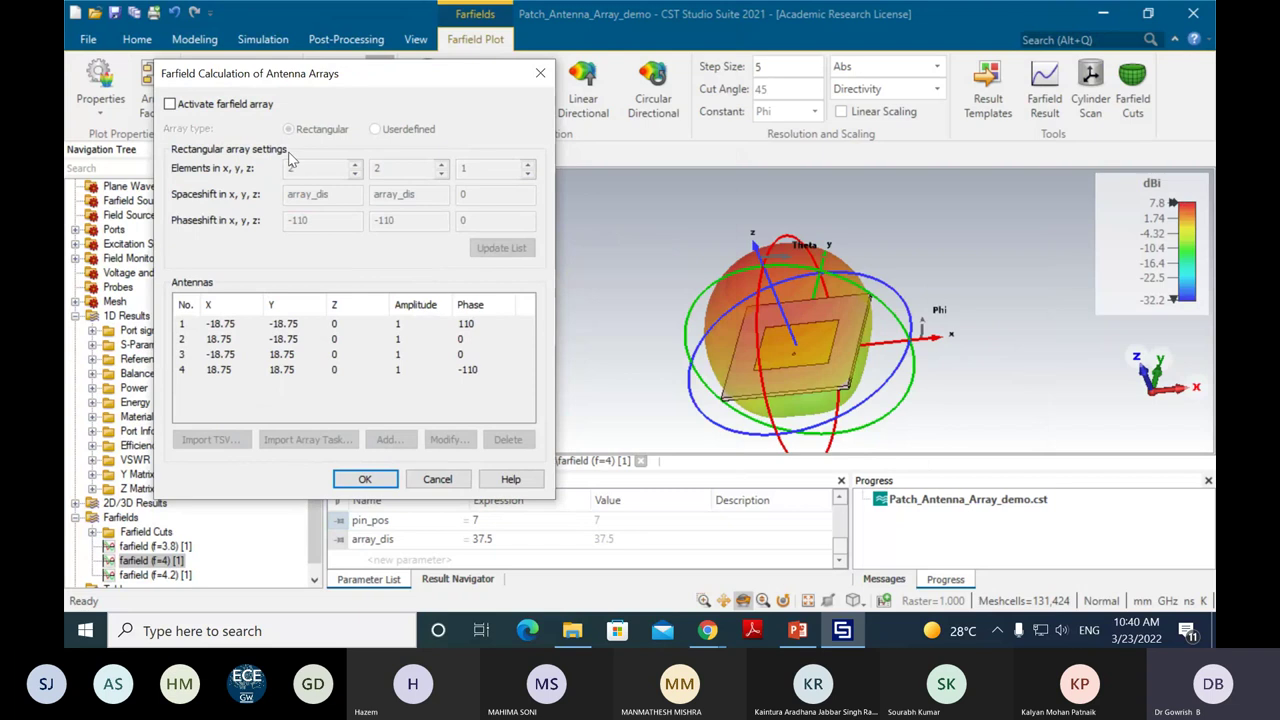
click(800, 633)
click(158, 207)
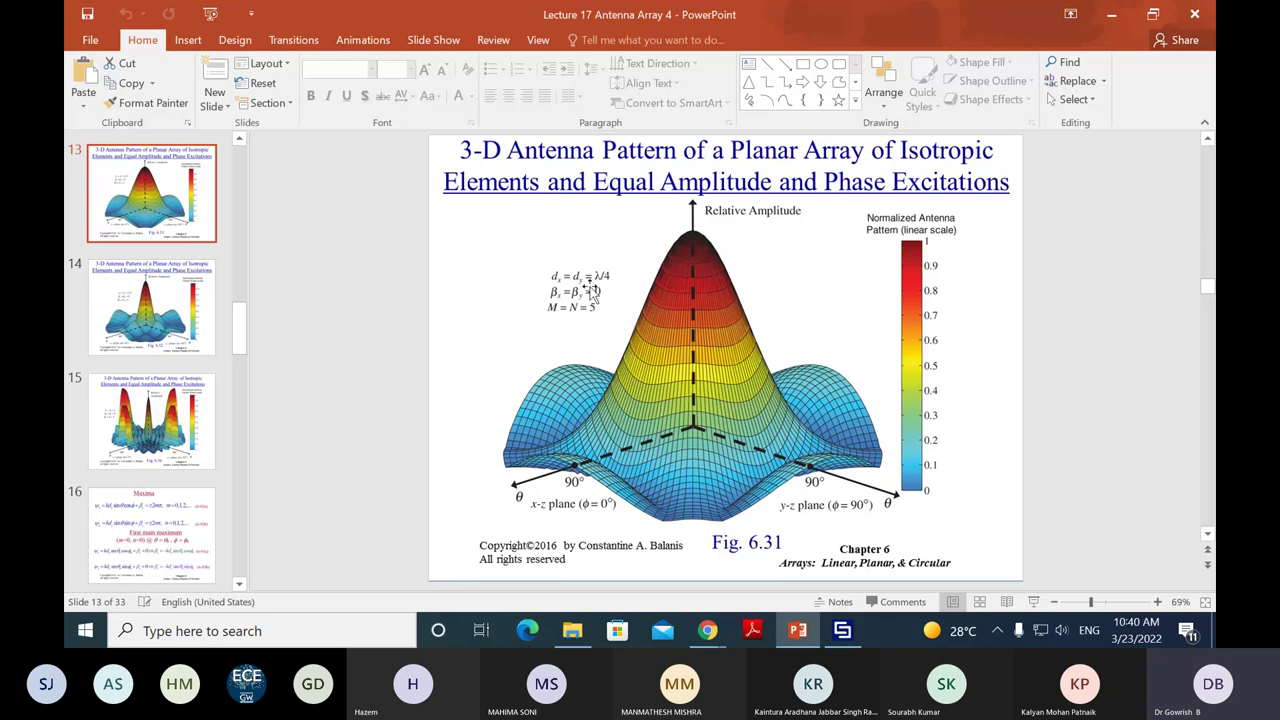
key(Page_Down)
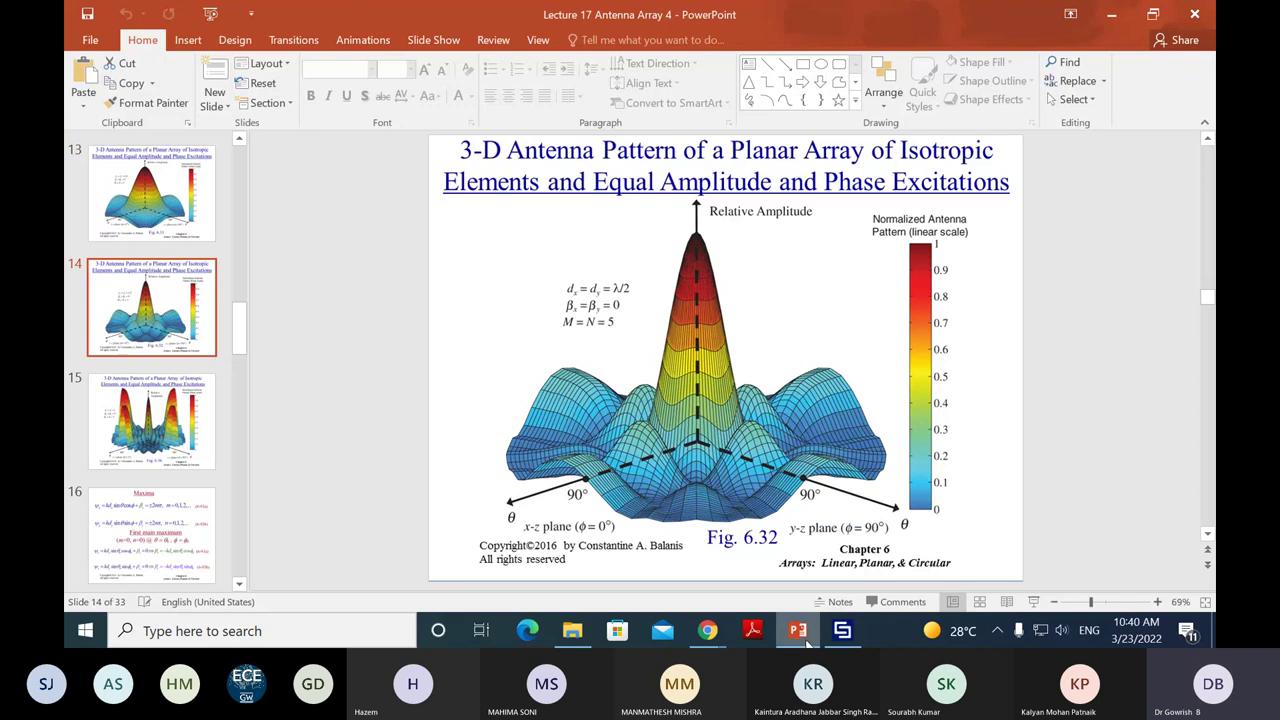
Step: Return to CST Studio Suite, set the active 2 by 2 farfield array's x and y phase shifts to 0, and update the antenna list
click(843, 632)
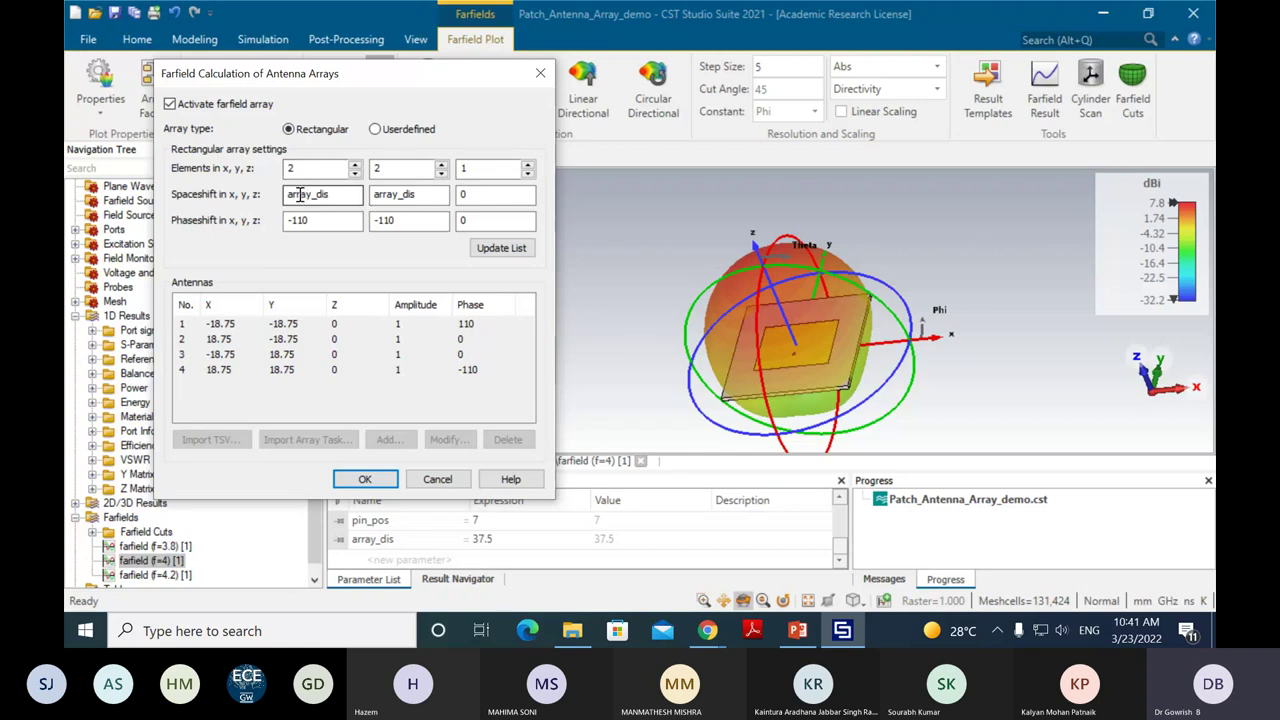
double_click(356, 219)
text(0)
key(Tab)
text(0)
click(497, 250)
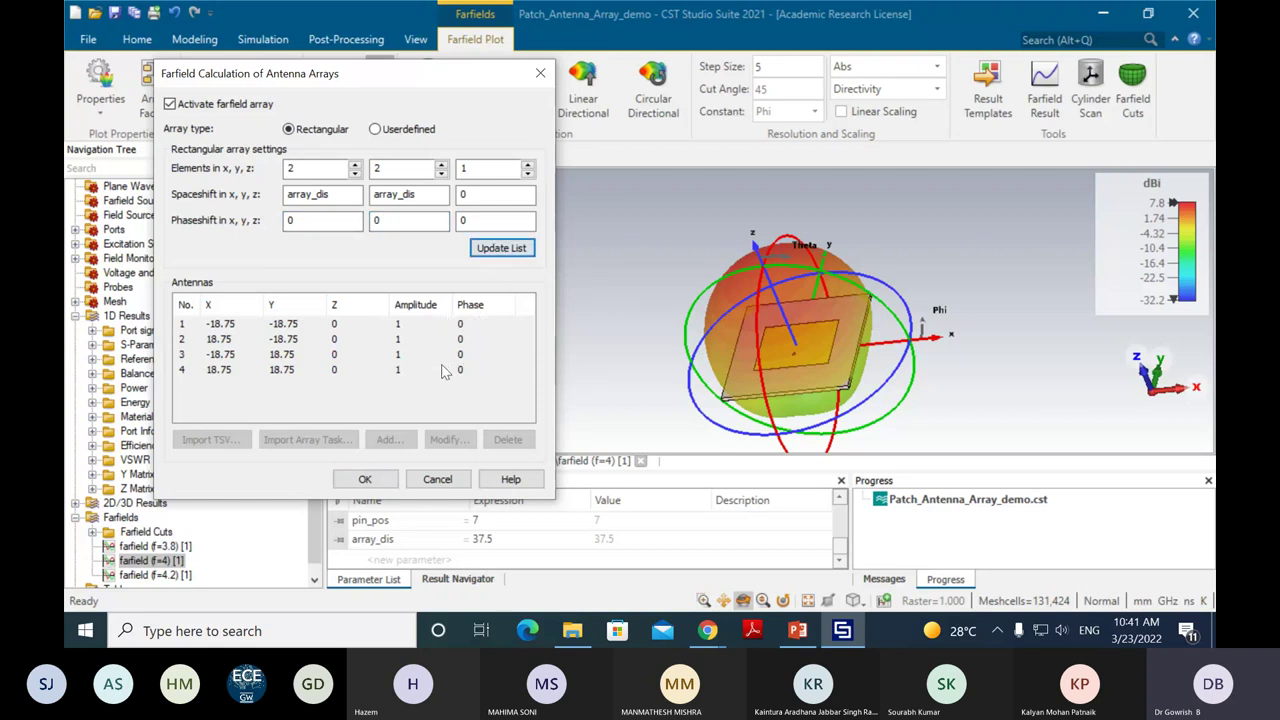
Step: Apply the 2 by 2 array settings to compute its 4 GHz farfield and look over the resulting 3D pattern
click(365, 480)
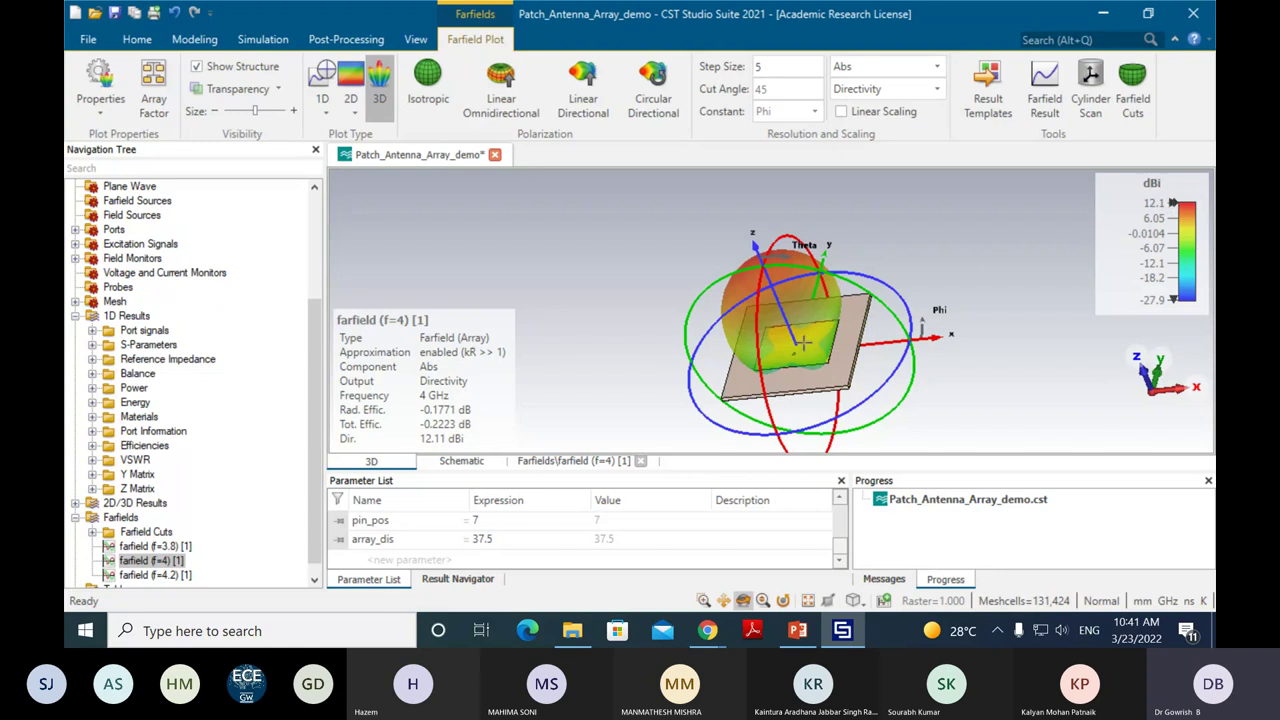
scroll(1172, 203, up, 2)
scroll(786, 311, down, 2)
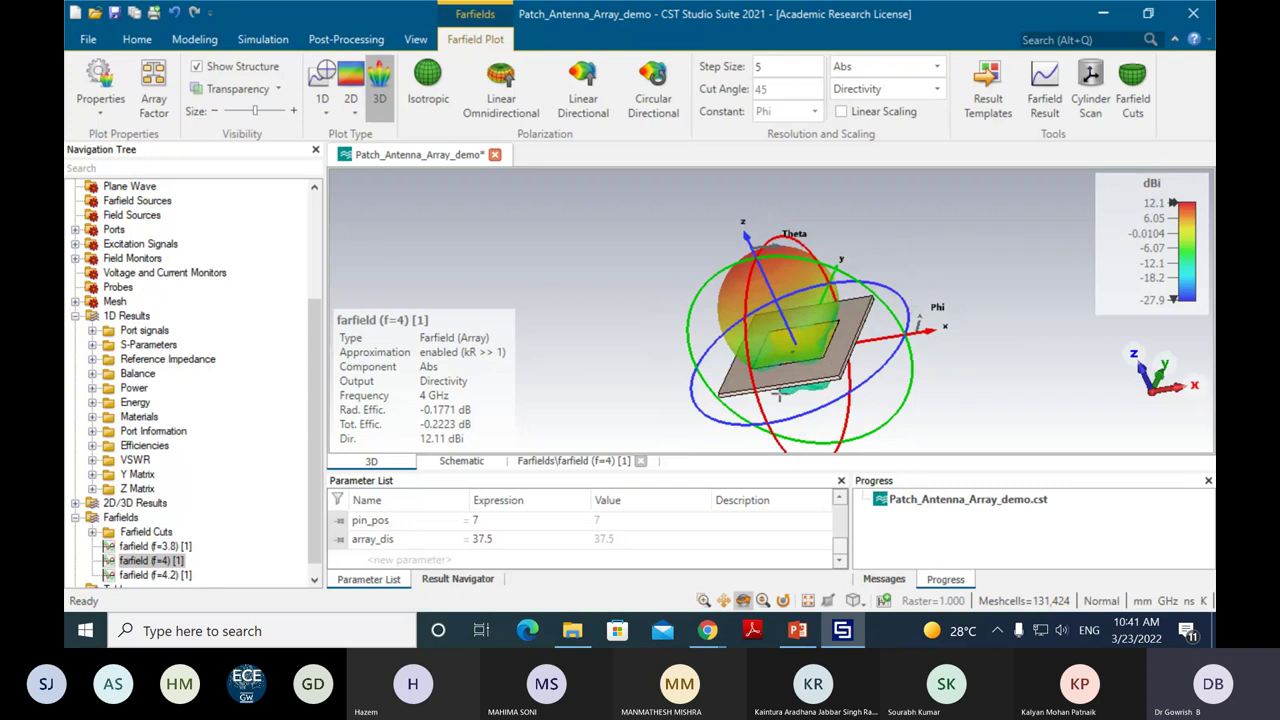
Step: Set the element spacing parameter array_dis to 75
click(507, 538)
click(508, 541)
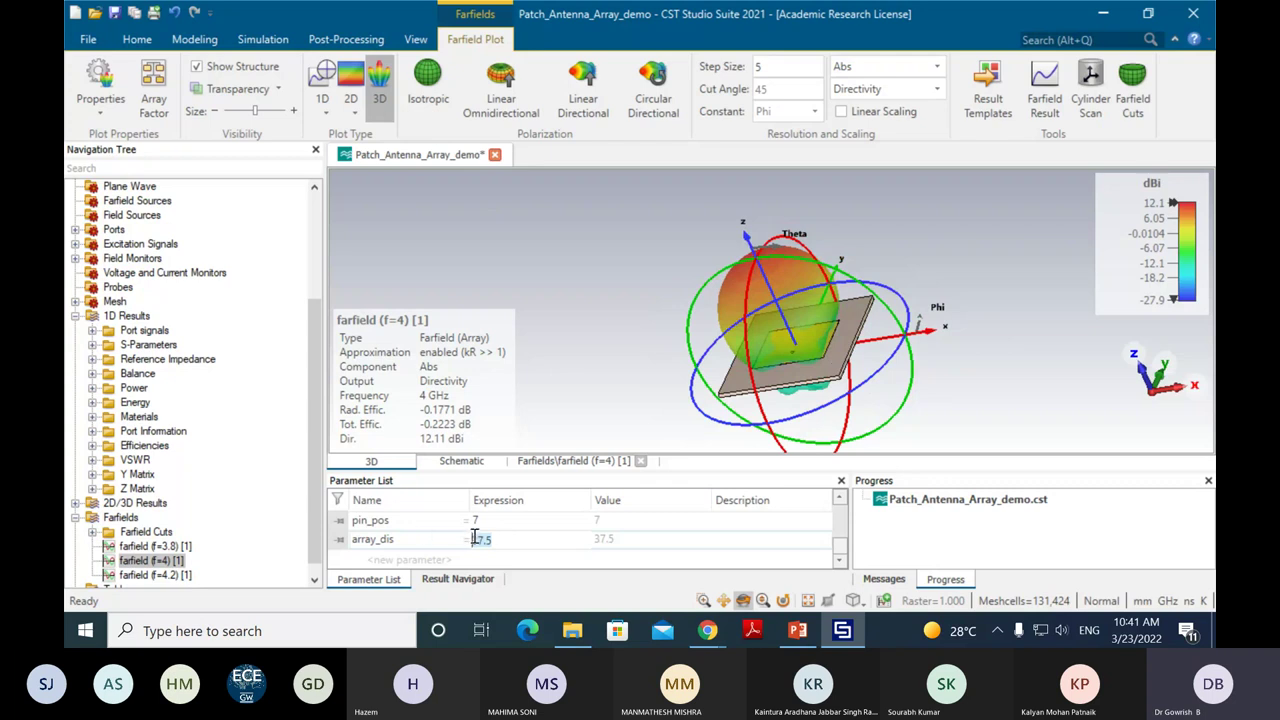
key(BackSpace)
text(15)
key(Return)
Step: Apply the farfield array deactivated, and reactivate it to recompute the 2 by 2 pattern with the new element spacing
click(153, 90)
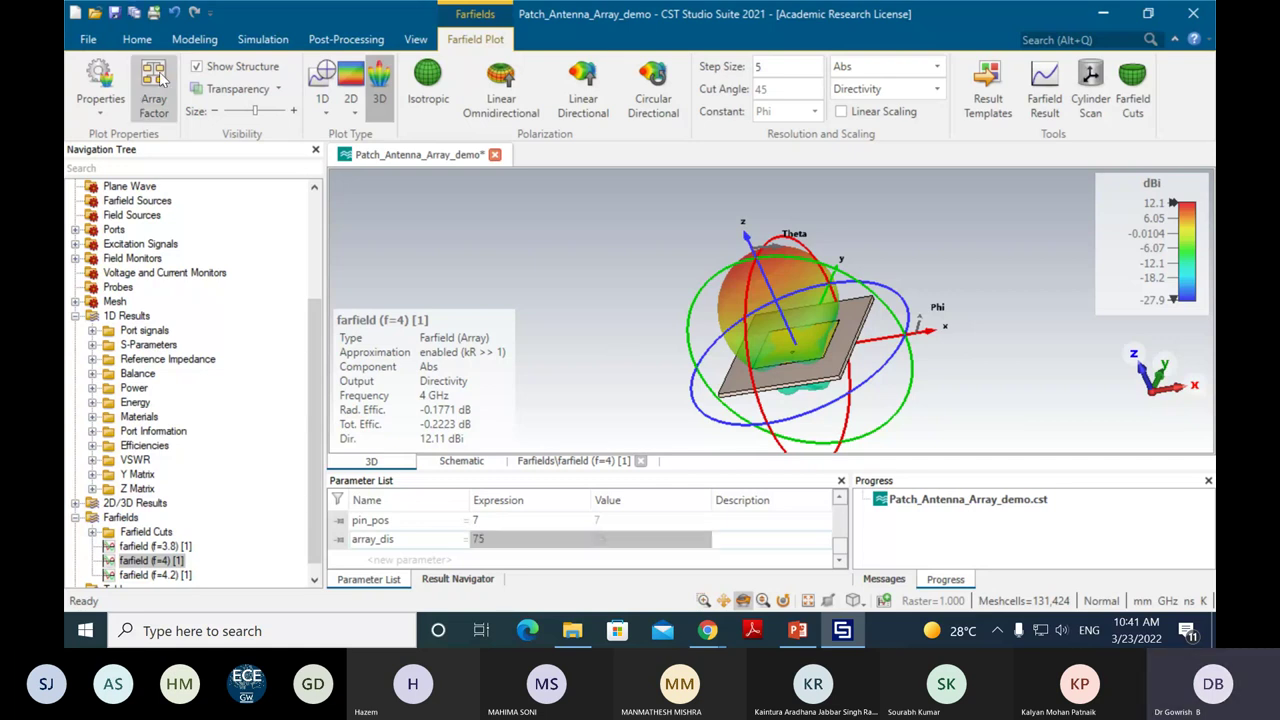
click(924, 63)
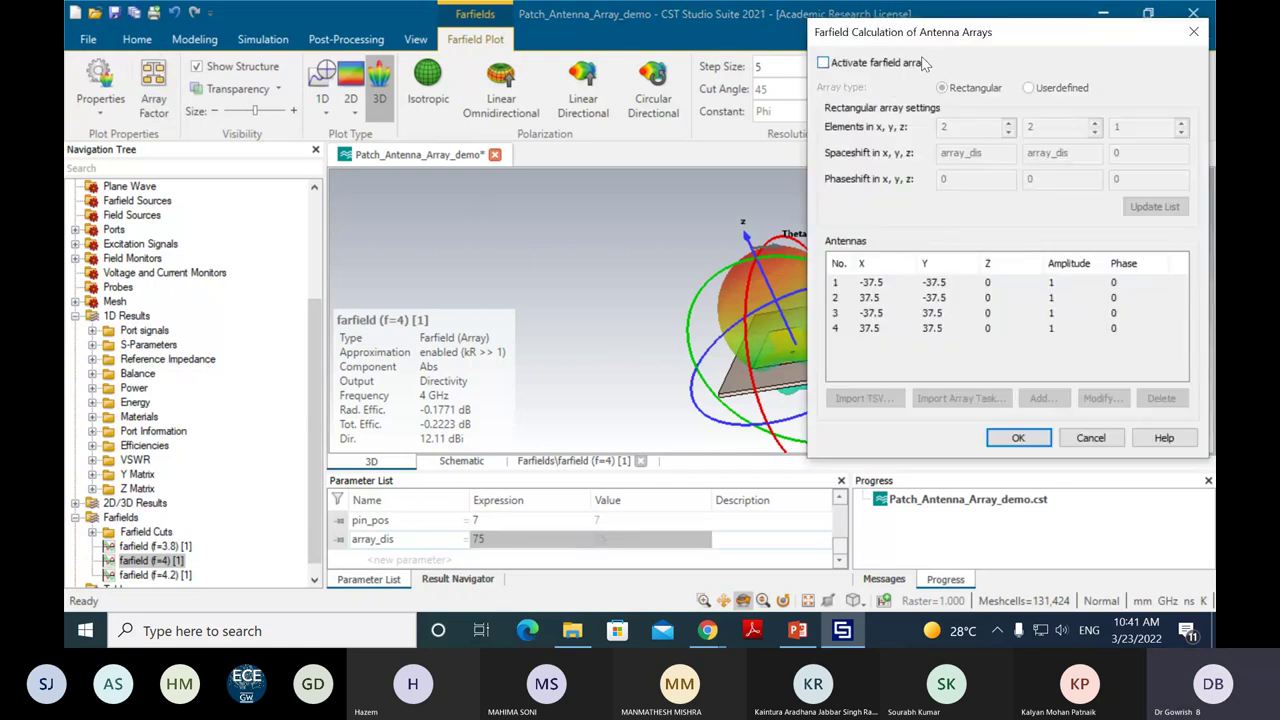
drag(924, 32, 247, 34)
click(340, 438)
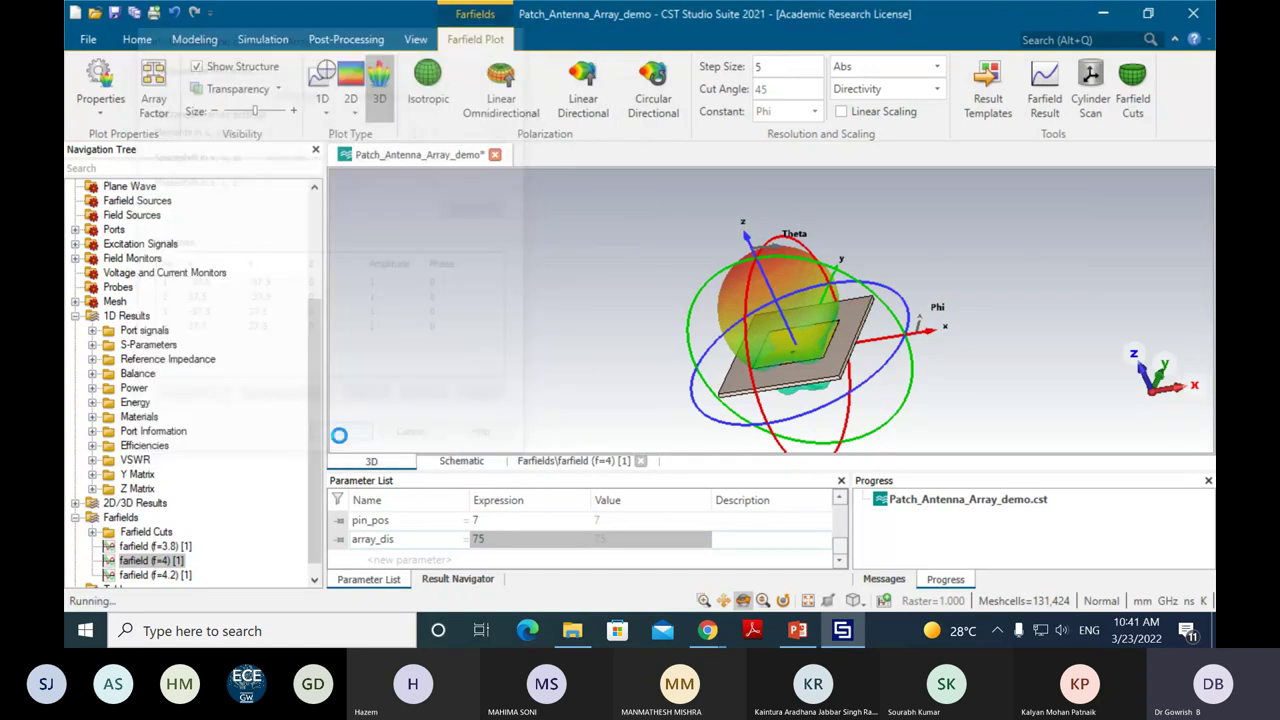
click(153, 84)
drag(930, 23, 278, 23)
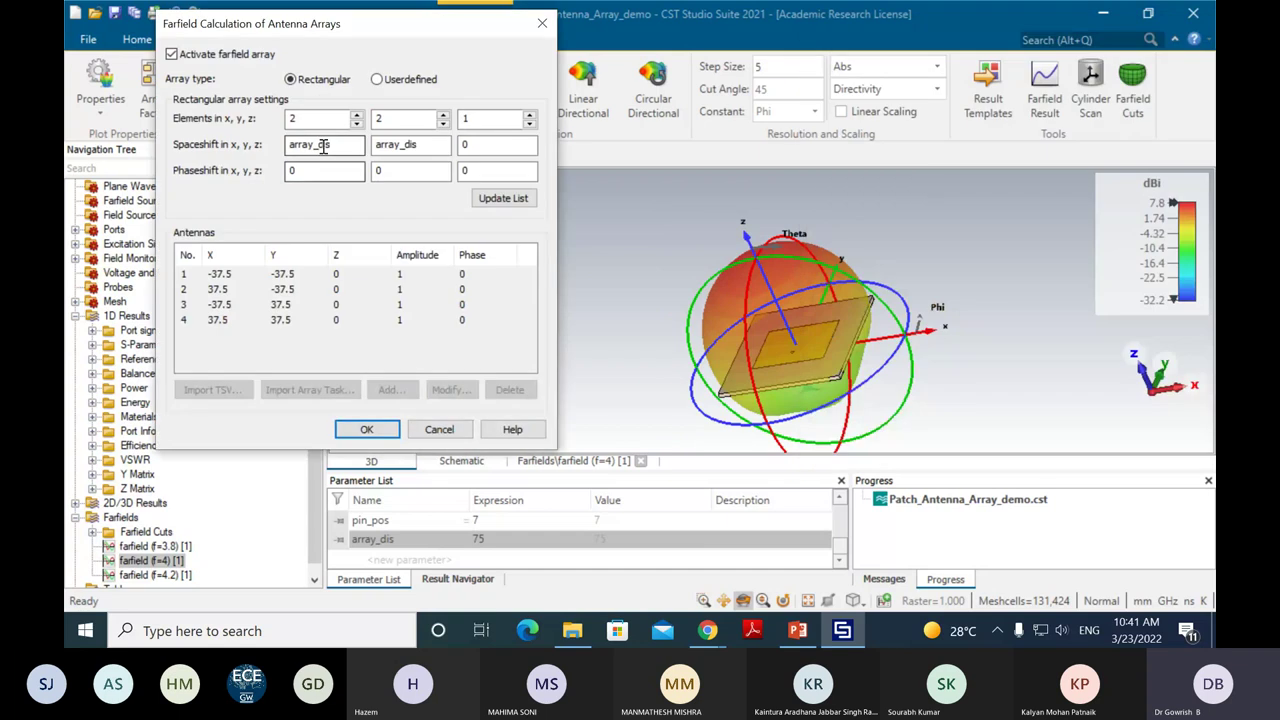
click(374, 428)
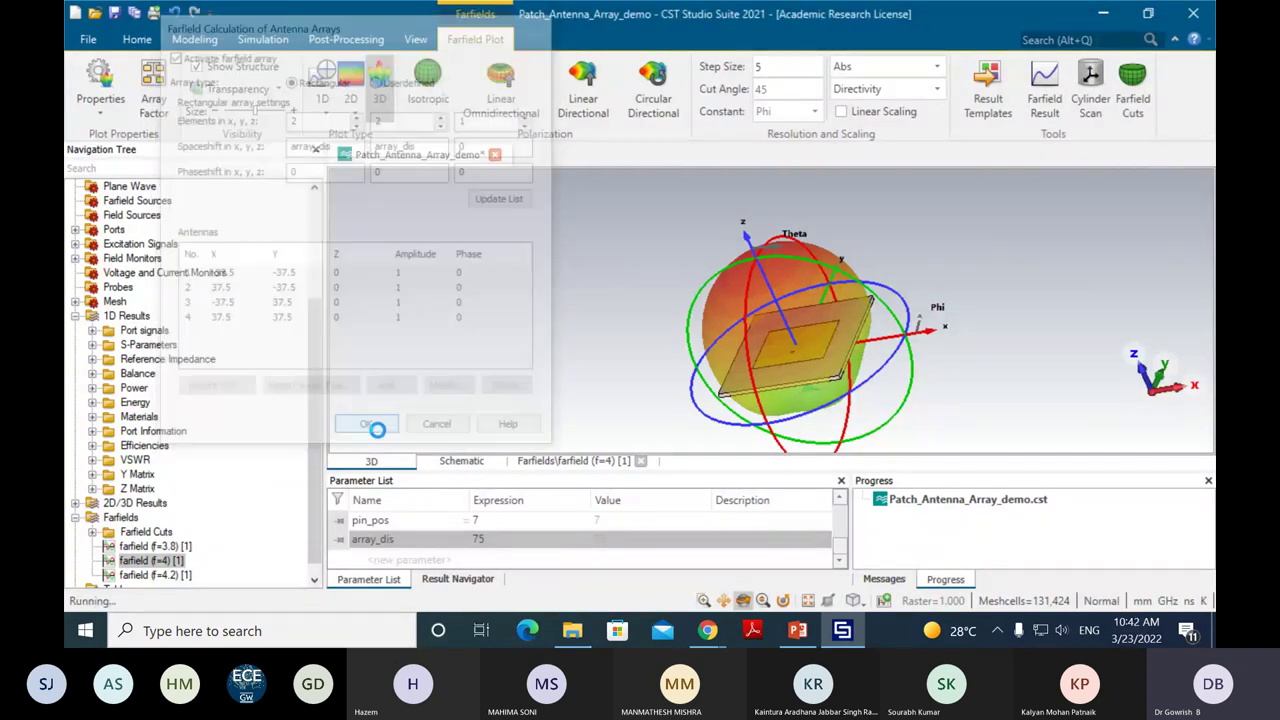
drag(795, 383, 649, 307)
scroll(728, 218, up, 3)
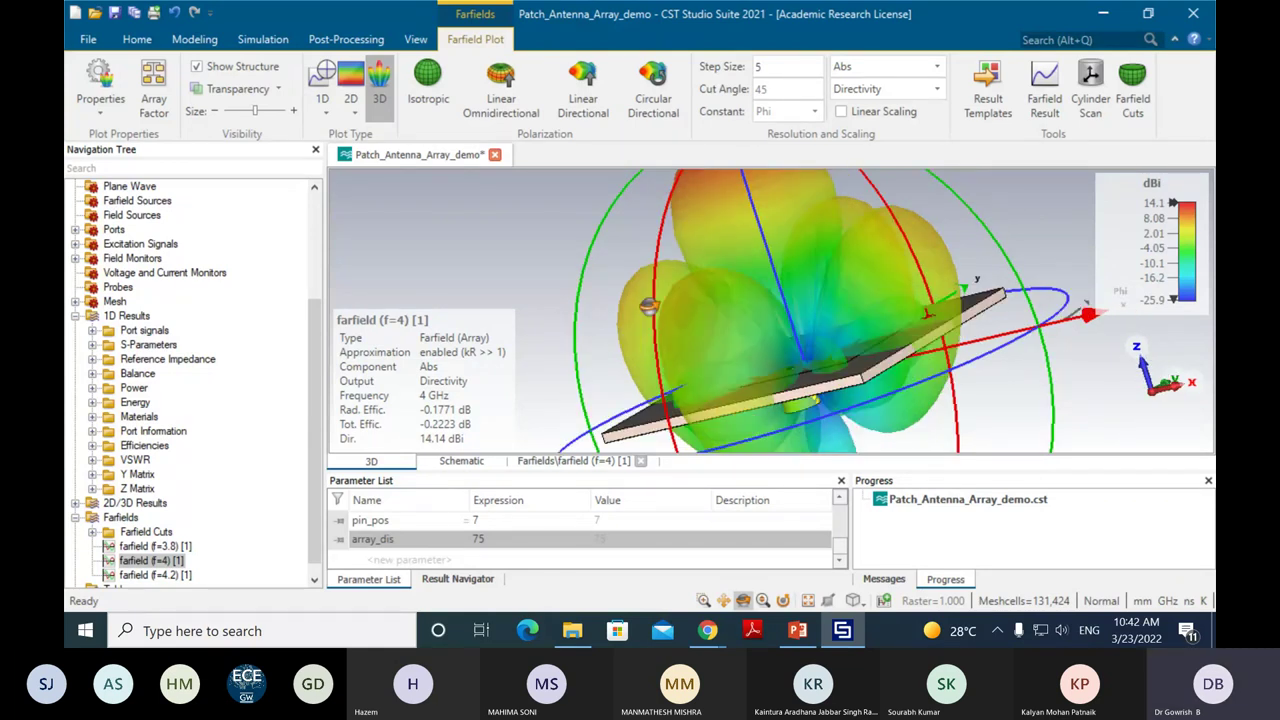
Step: Compare the planar array pattern on slide 15 of the PowerPoint lecture with the 2 by 2 array's 3D farfield in CST Studio Suite
key(alt+Tab)
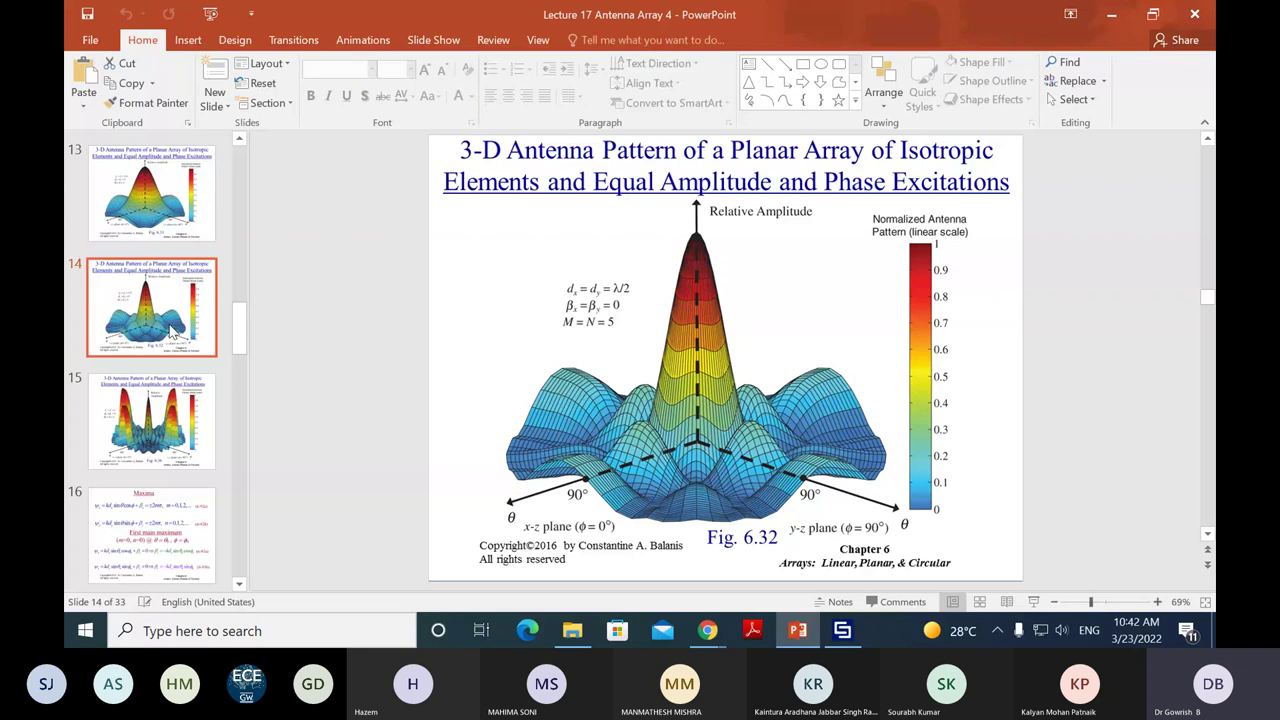
key(Down)
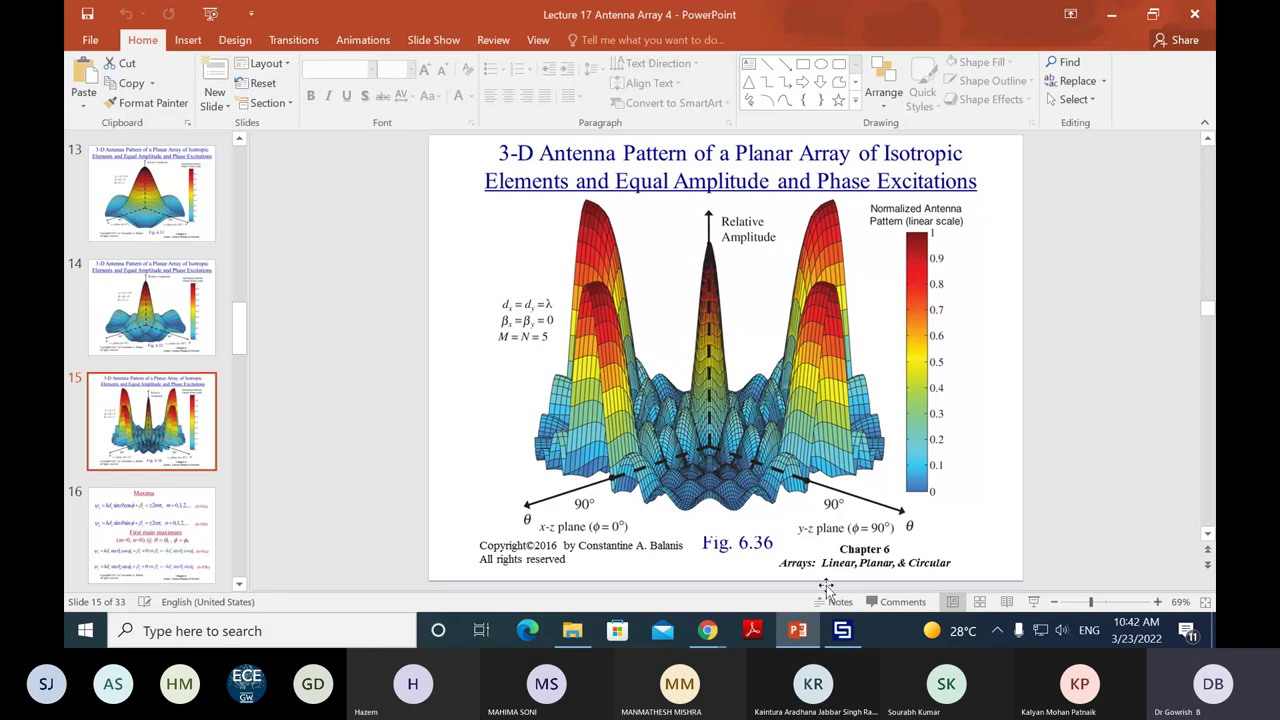
click(842, 630)
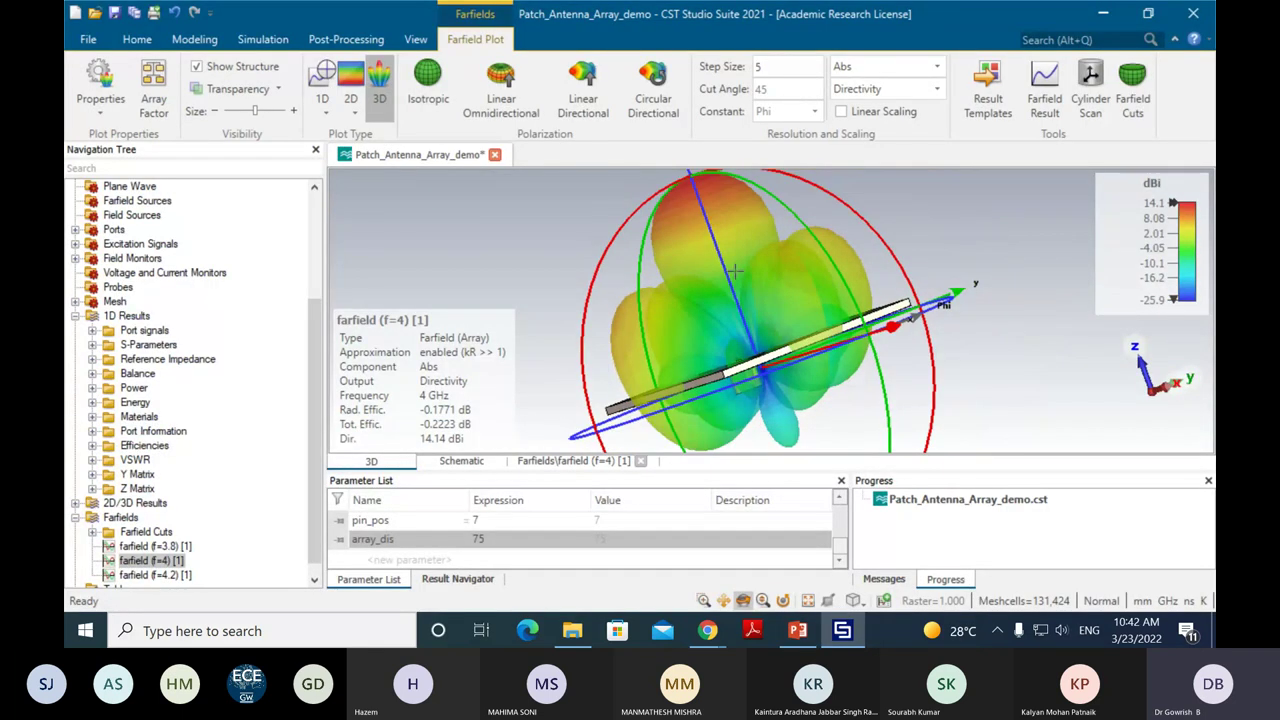
drag(776, 260, 786, 300)
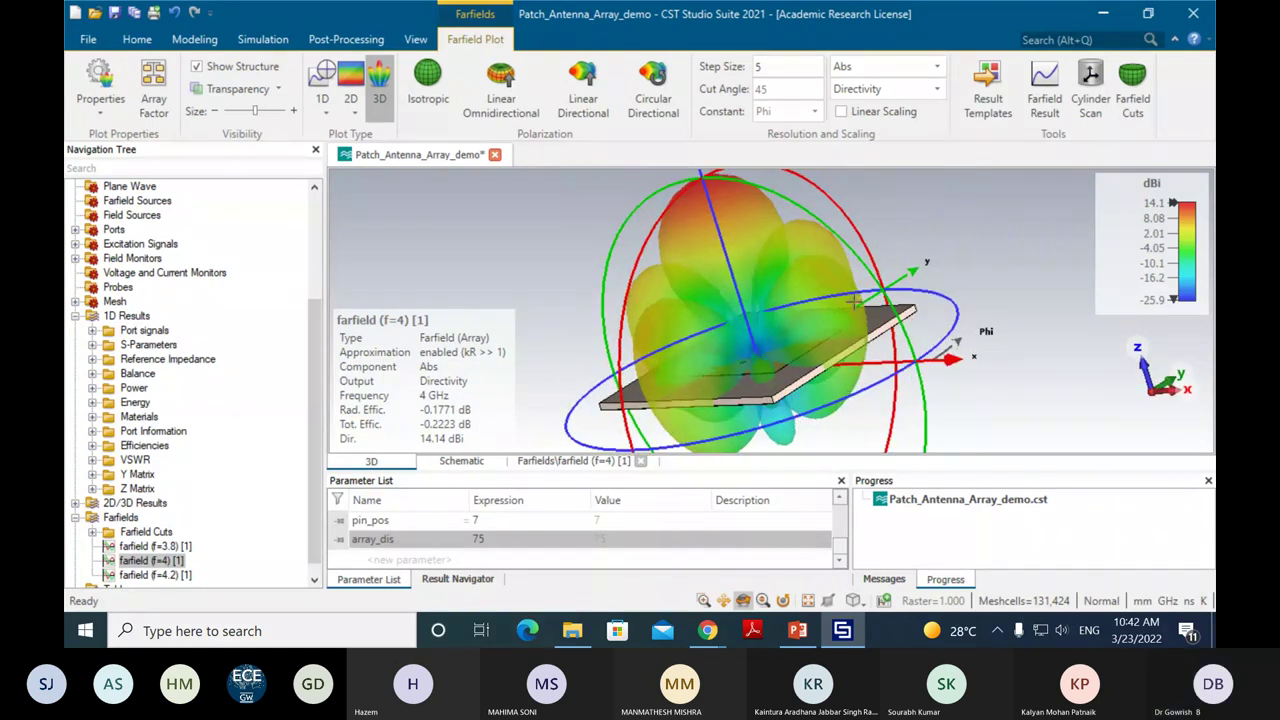
drag(855, 302, 711, 287)
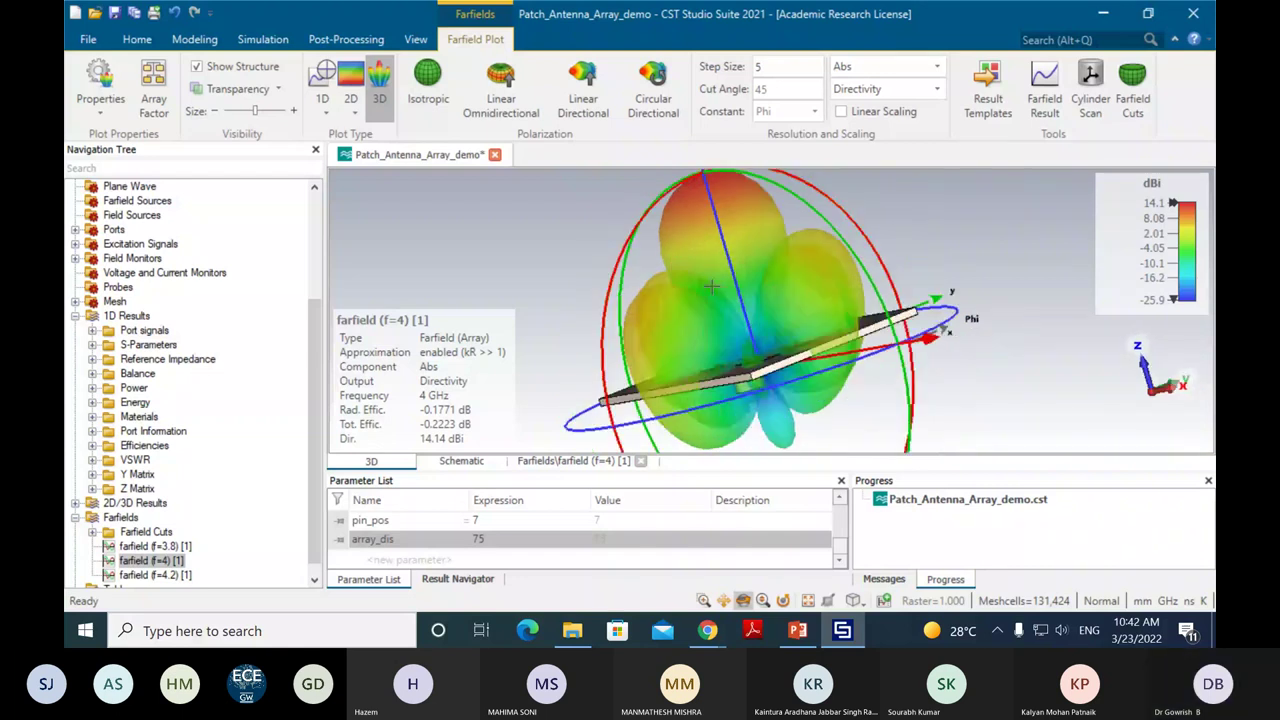
drag(711, 287, 716, 296)
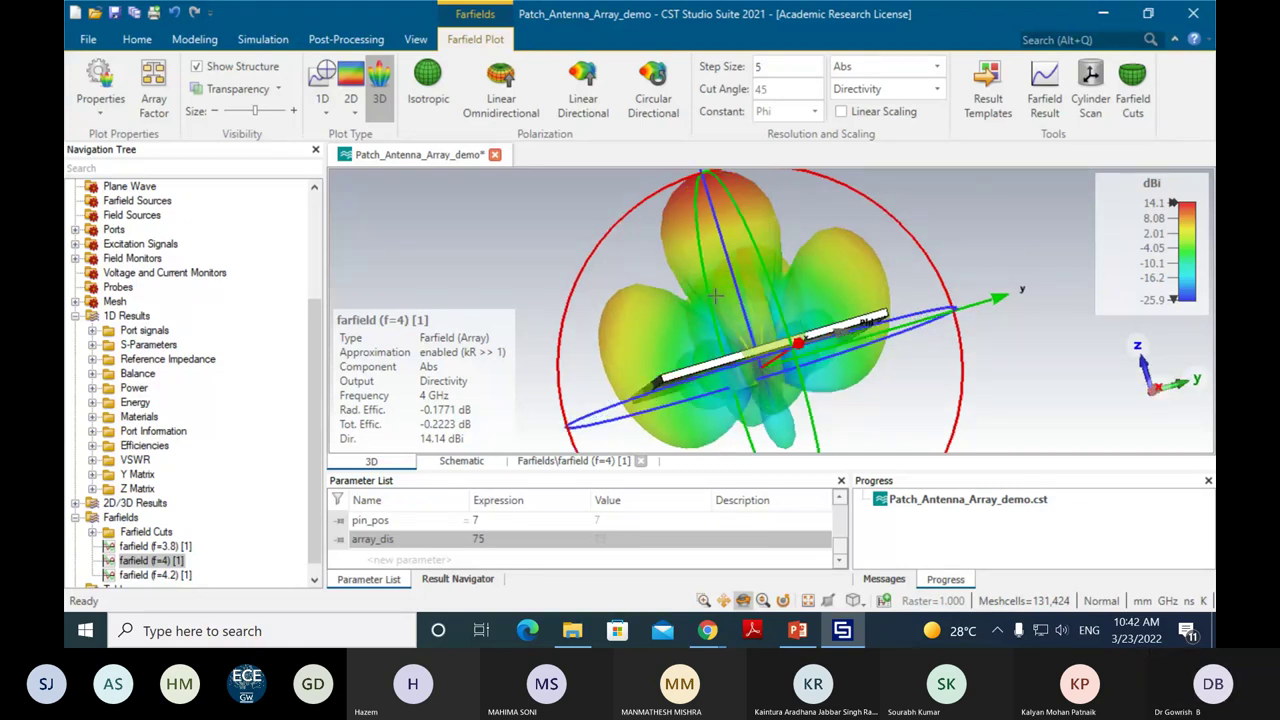
drag(715, 295, 745, 300)
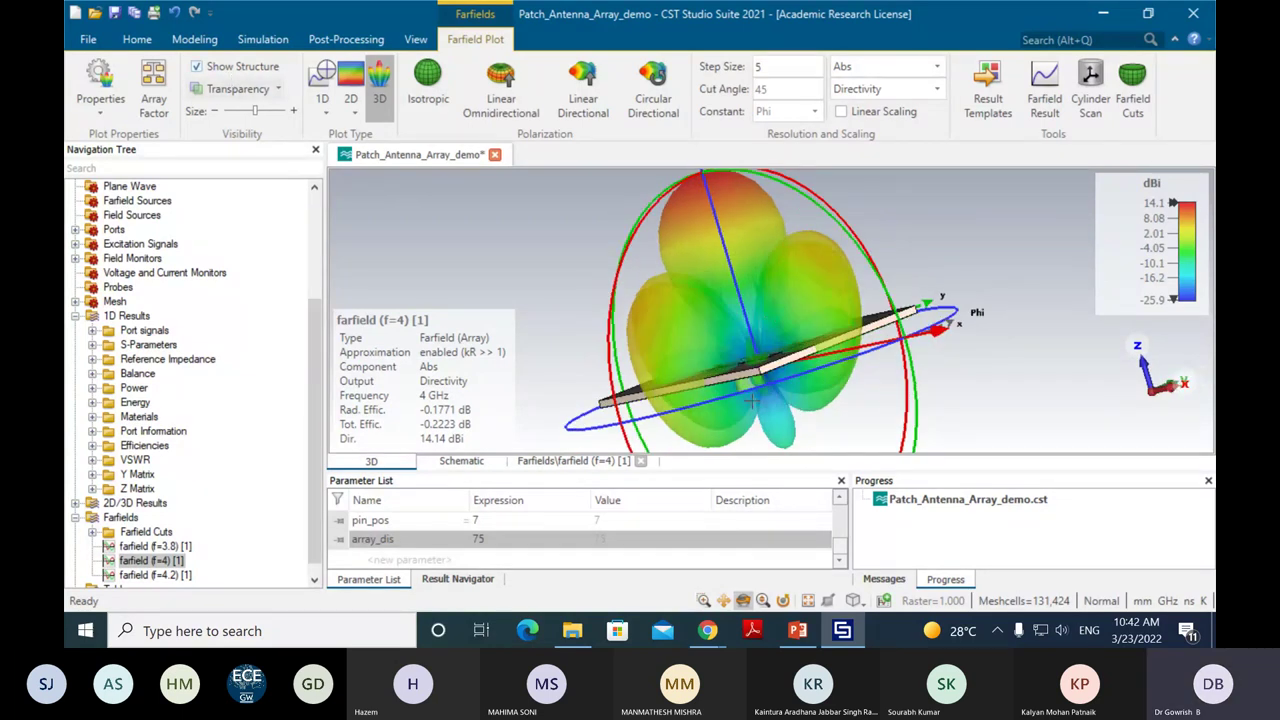
Step: Consult the uniform array factor equations on PowerPoint slide 12 and return to CST Studio Suite to examine the farfield lobes around the z axis
click(798, 630)
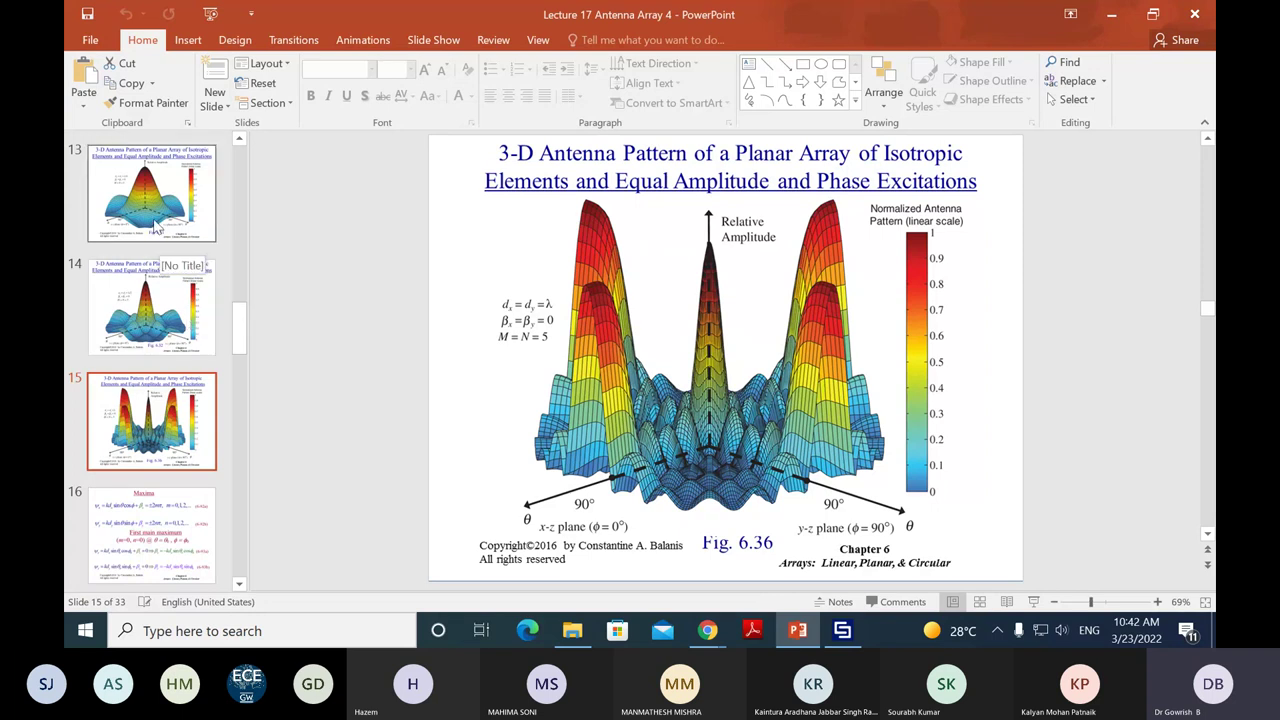
scroll(180, 295, up, 2)
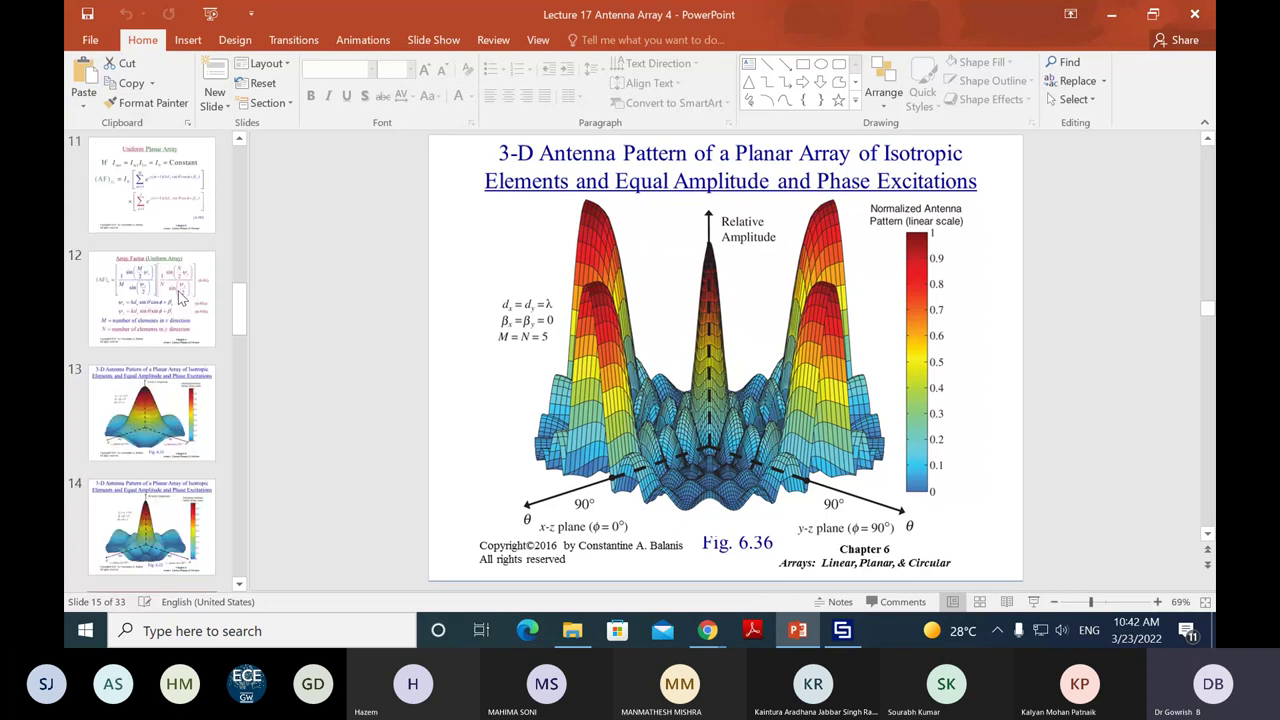
click(180, 295)
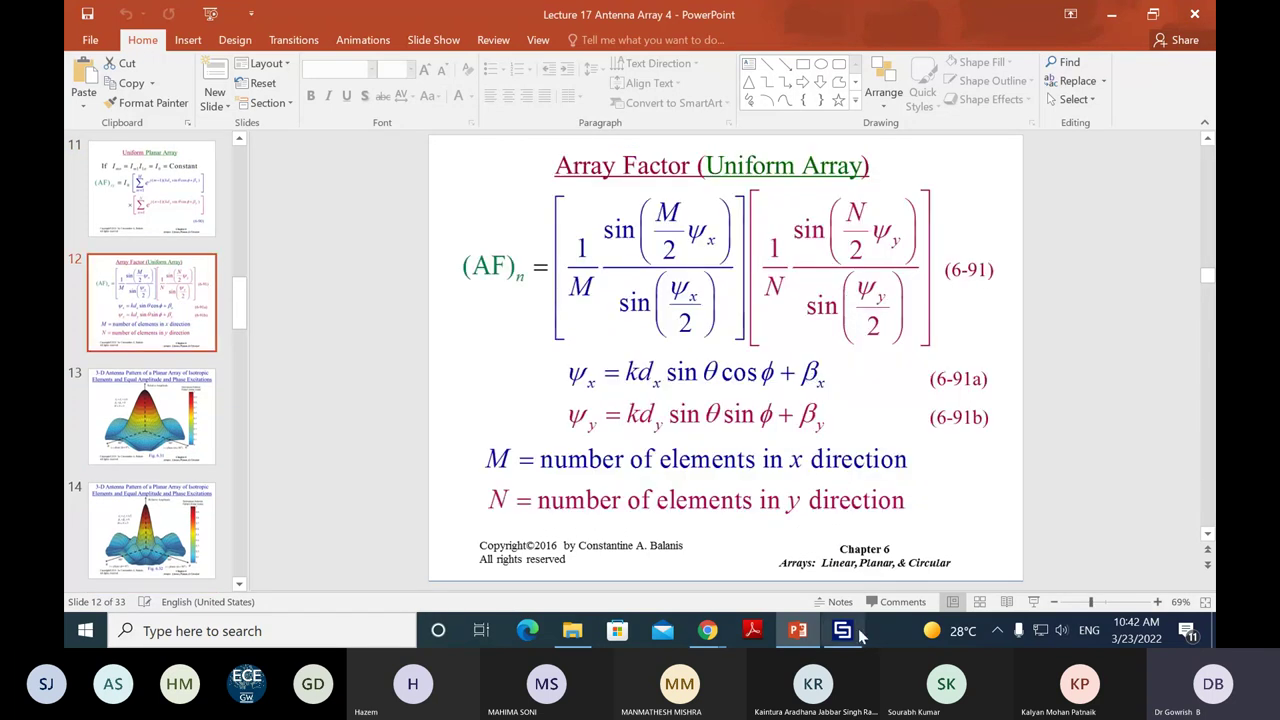
click(858, 632)
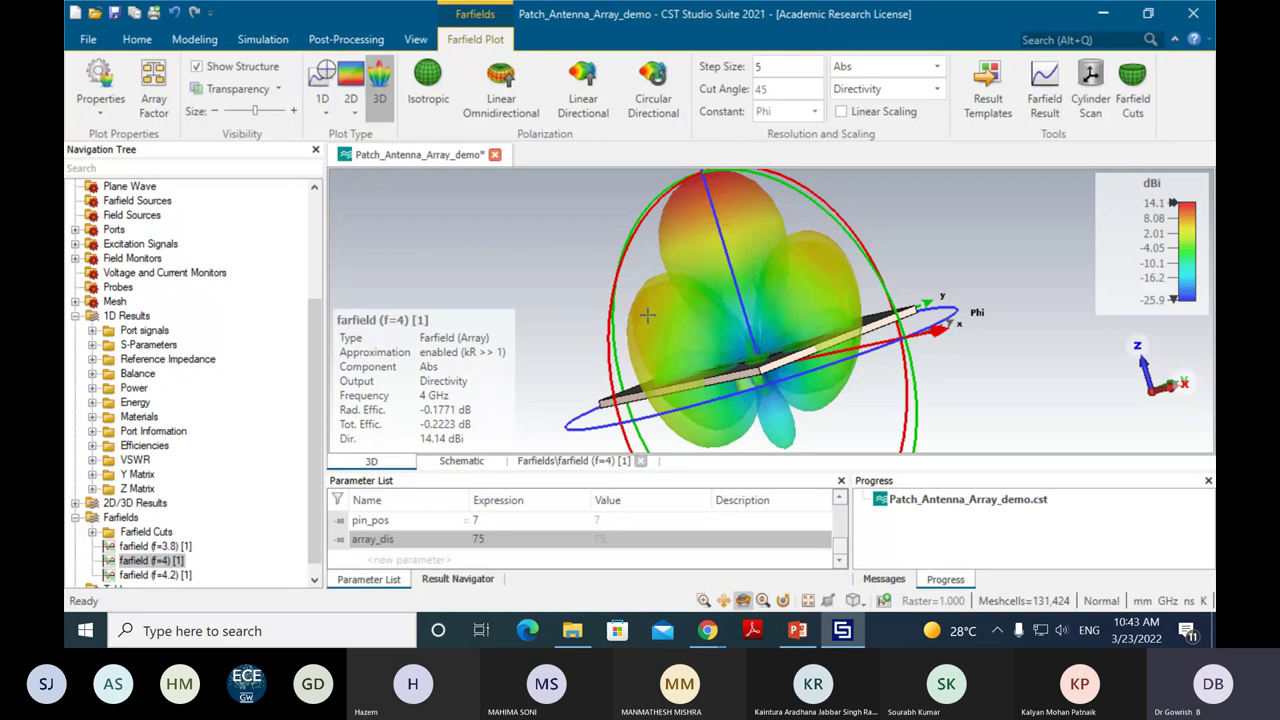
drag(703, 272, 847, 286)
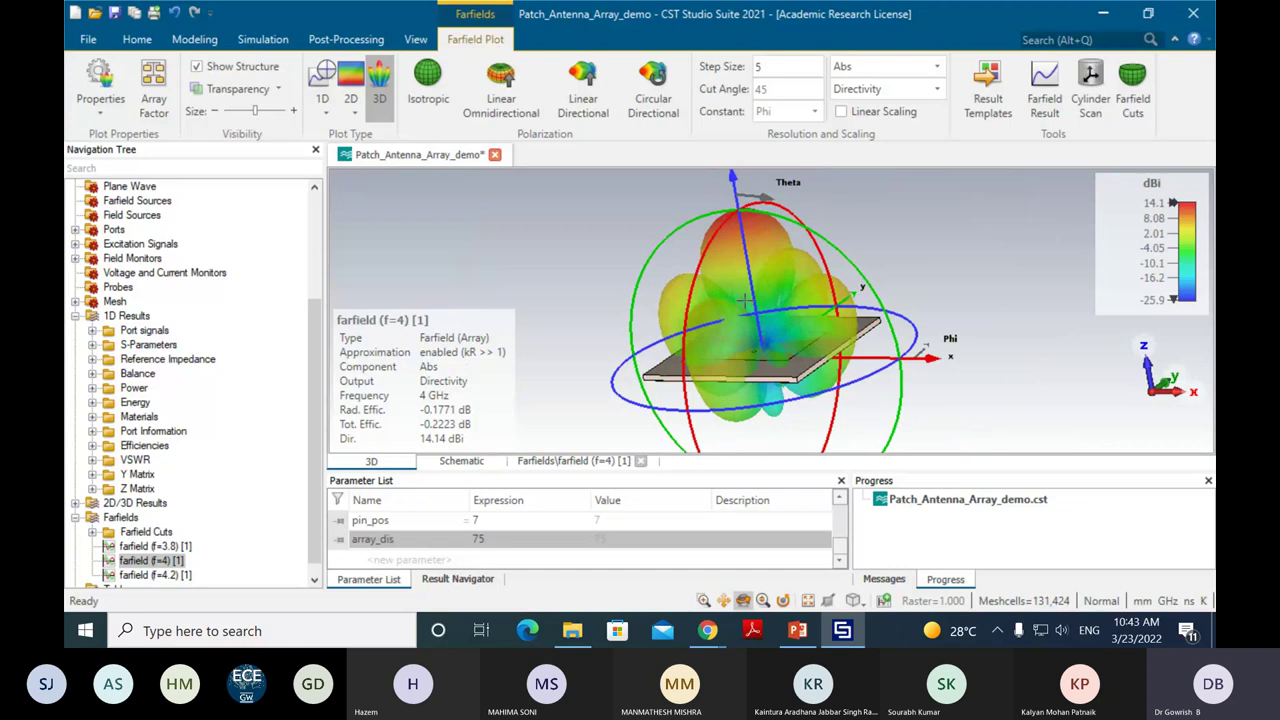
drag(743, 300, 789, 224)
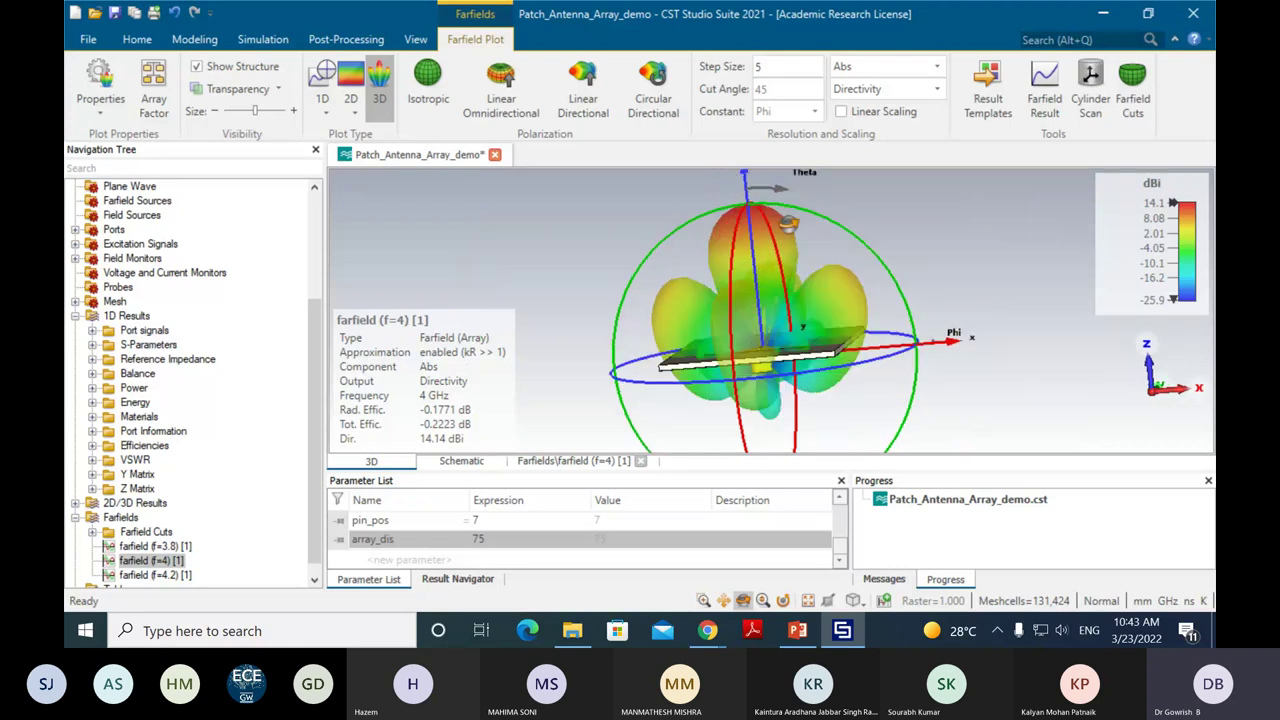
Step: Review the planar array patterns on PowerPoint slides 13 and 14, and return to CST Studio Suite
click(799, 631)
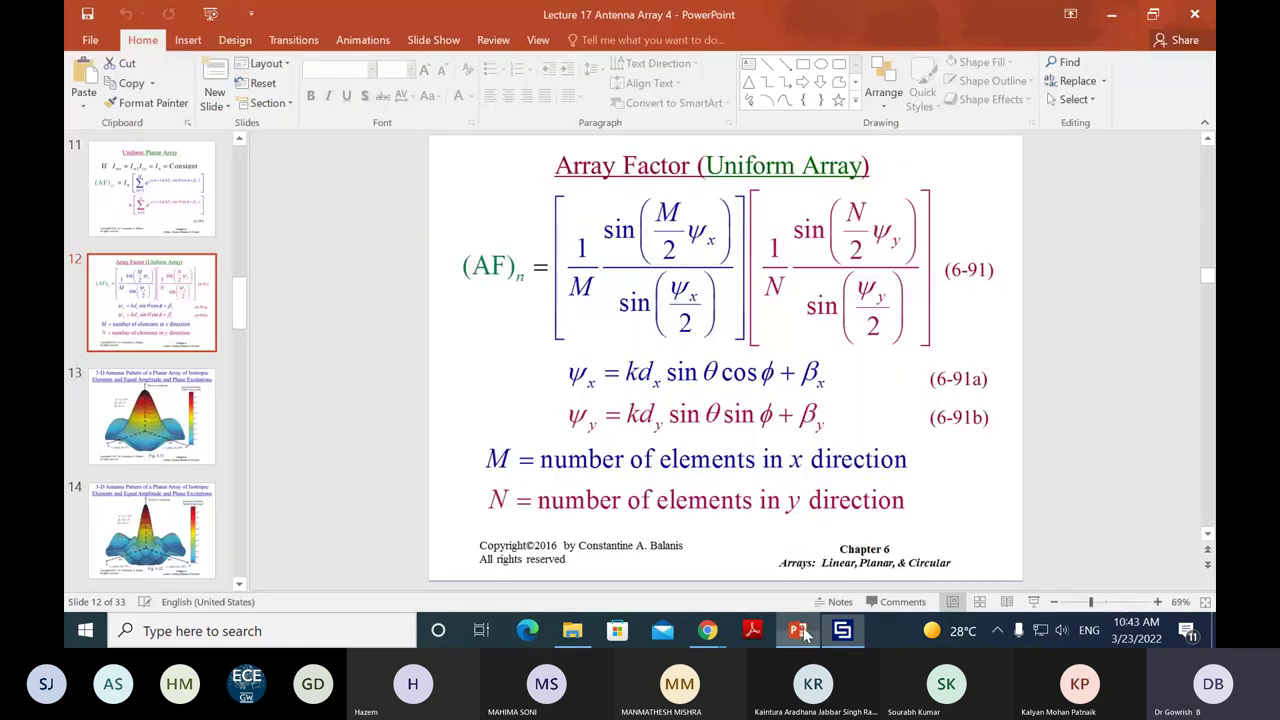
click(196, 392)
scroll(183, 356, down, 3)
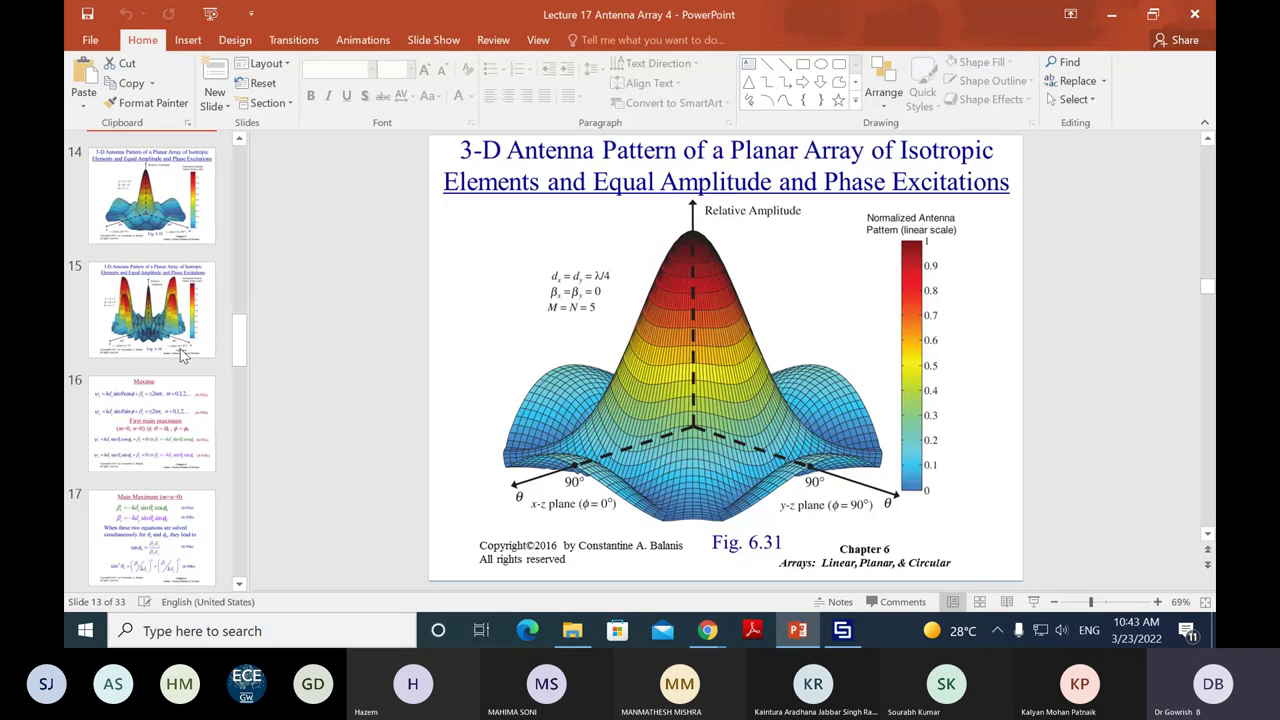
click(176, 222)
key(alt+Tab)
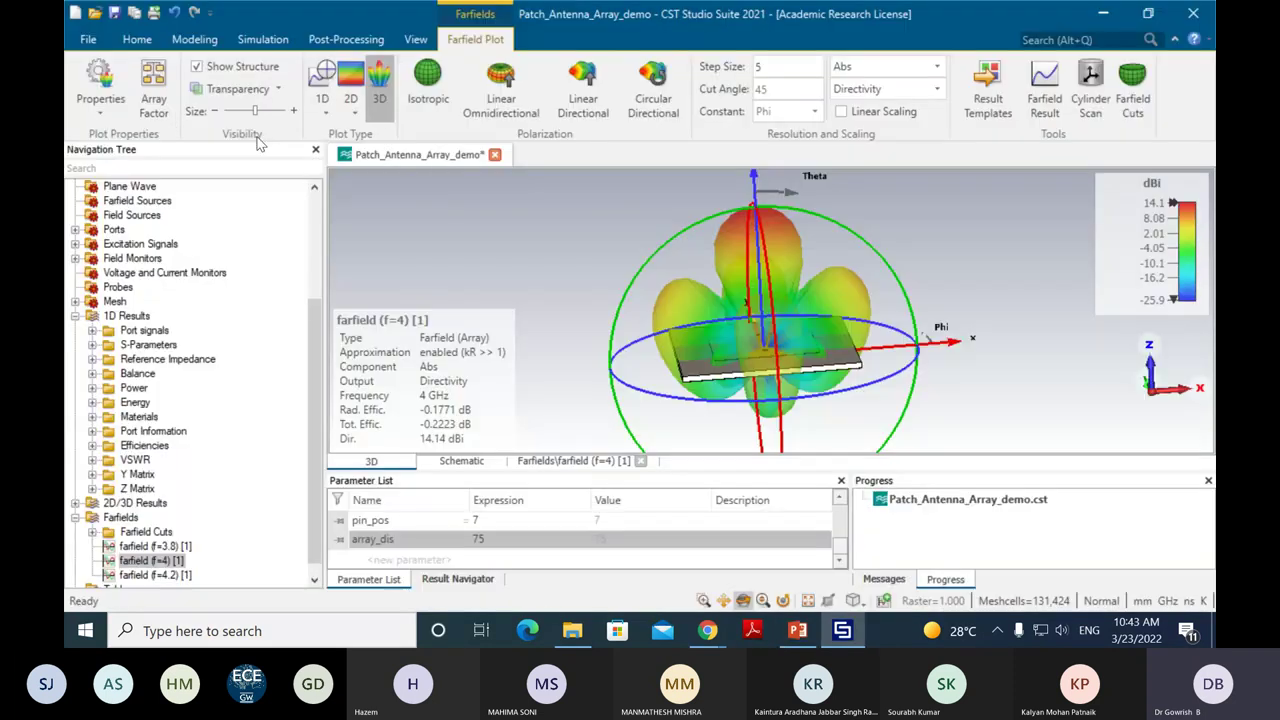
Step: Enlarge the farfield array to 5 elements in x and 5 in y, update the antenna list, and compute the array farfield
click(153, 85)
drag(350, 95, 310, 77)
click(367, 158)
click(367, 158)
click(367, 158)
click(453, 158)
click(453, 158)
click(453, 158)
click(506, 247)
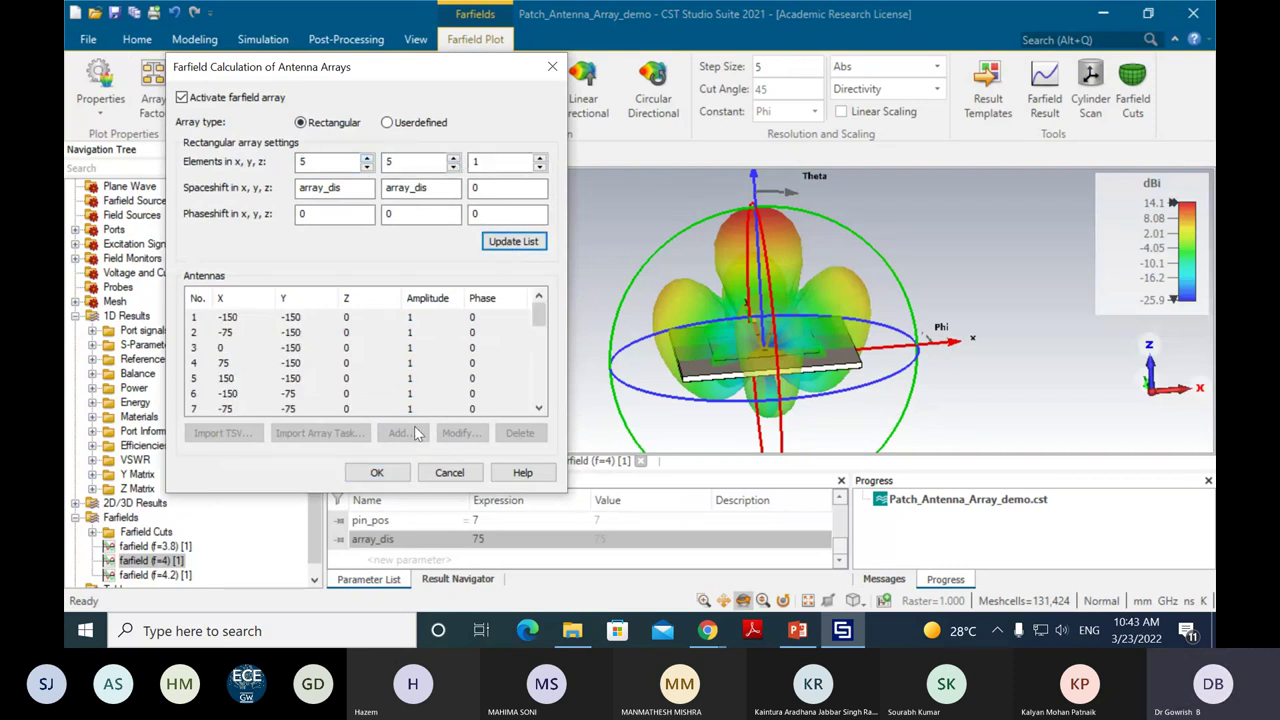
click(377, 473)
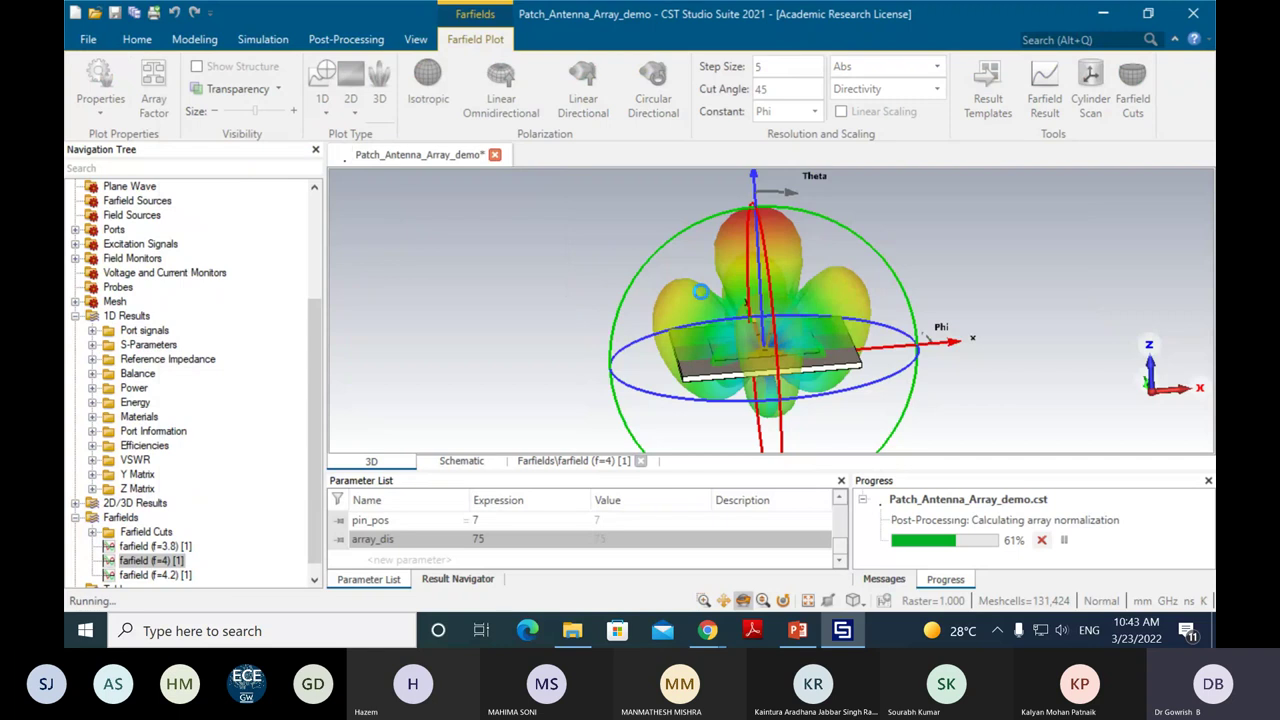
Step: Examine the main beam and side lobes of the 5 by 5 array's 3D farfield from several angles
drag(700, 291, 810, 232)
scroll(812, 234, up, 3)
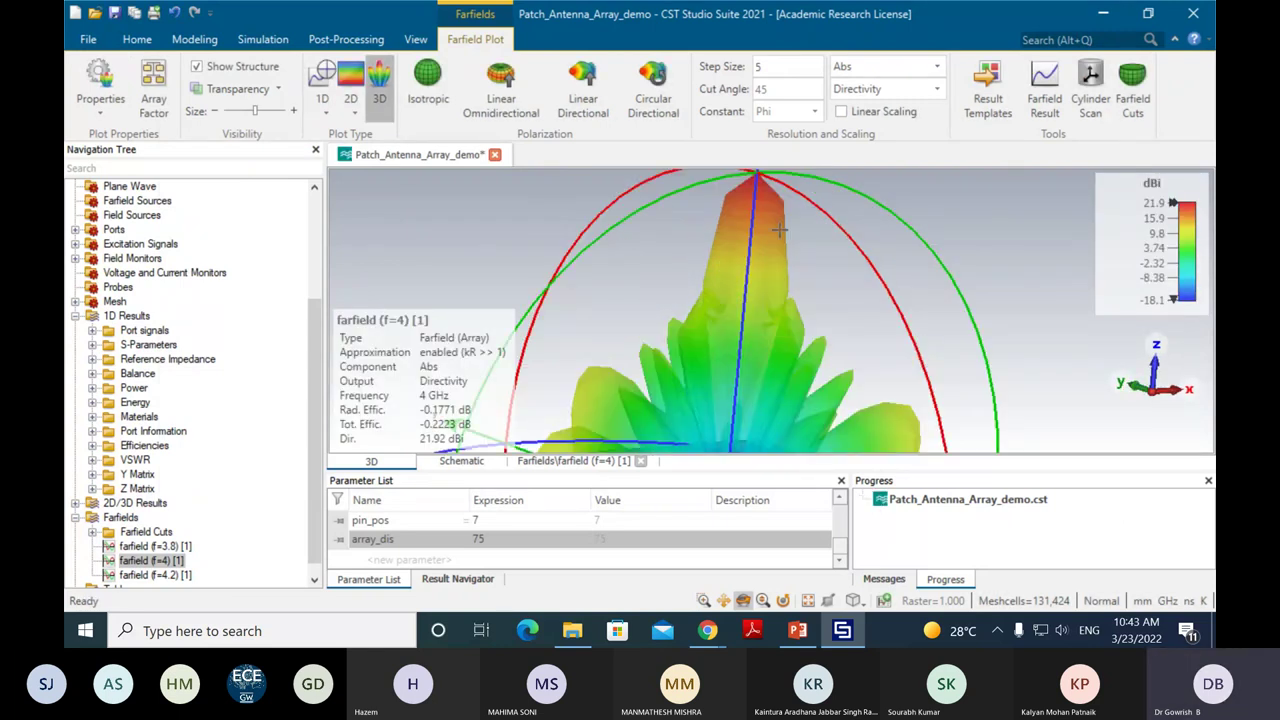
scroll(822, 236, down, 2)
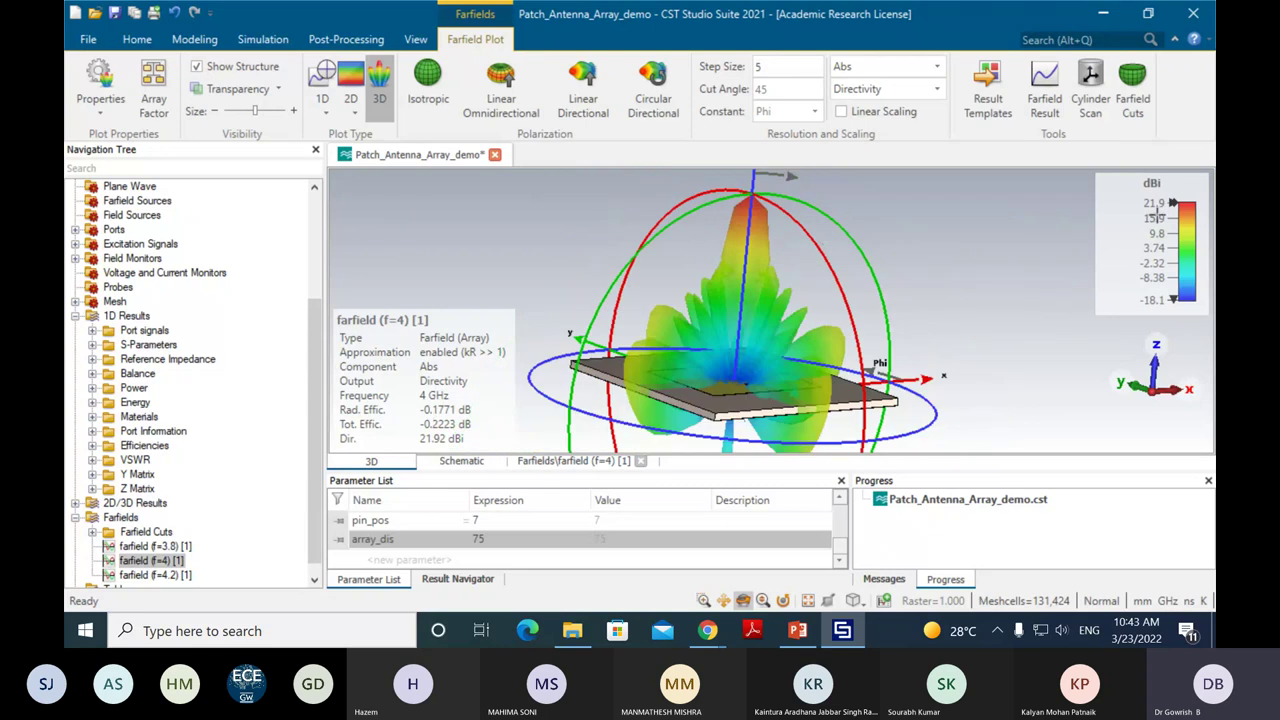
key(space)
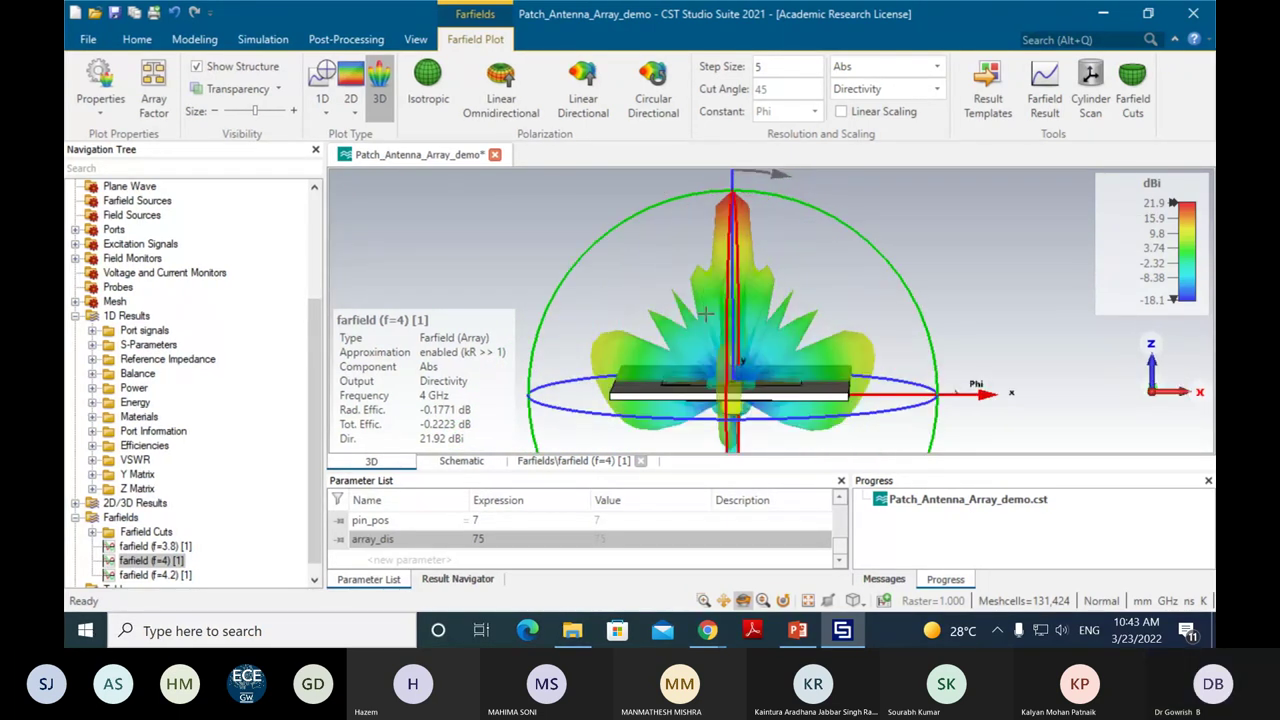
drag(744, 367, 793, 355)
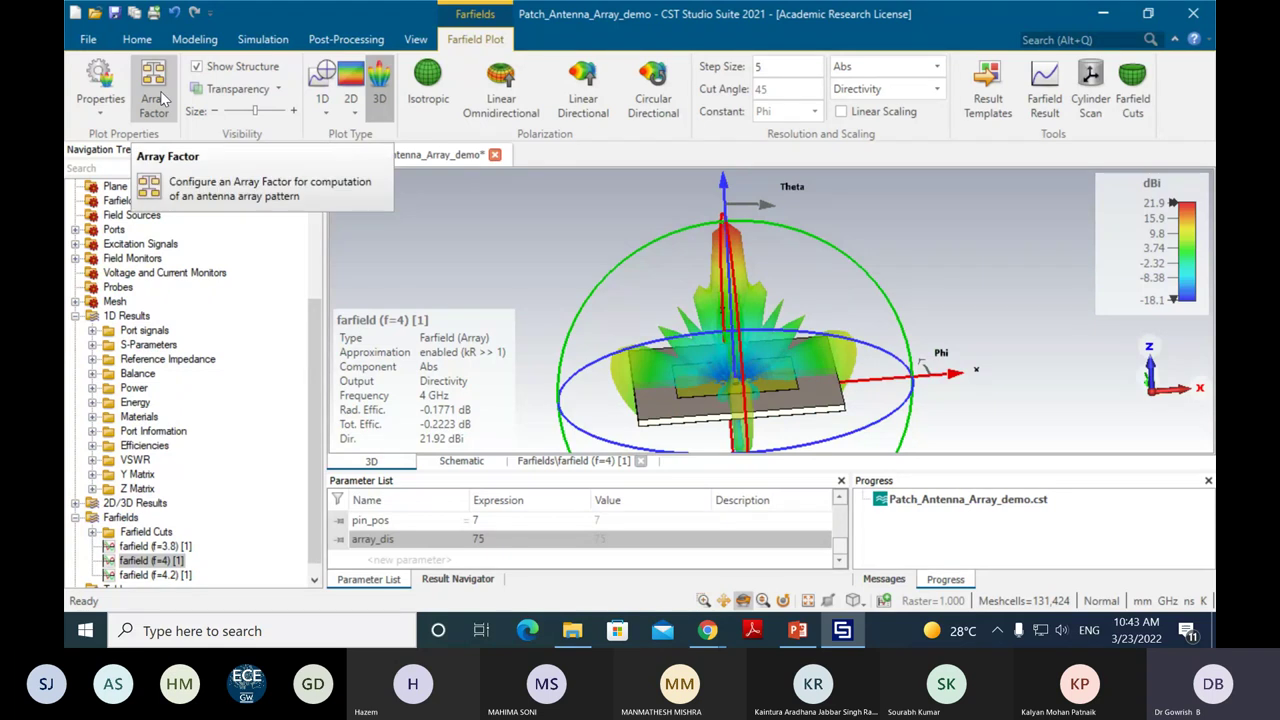
Step: Review the steered 5 by 5 planar array pattern on PowerPoint slide 18 and return to CST Studio Suite
click(797, 630)
scroll(152, 360, down, 2)
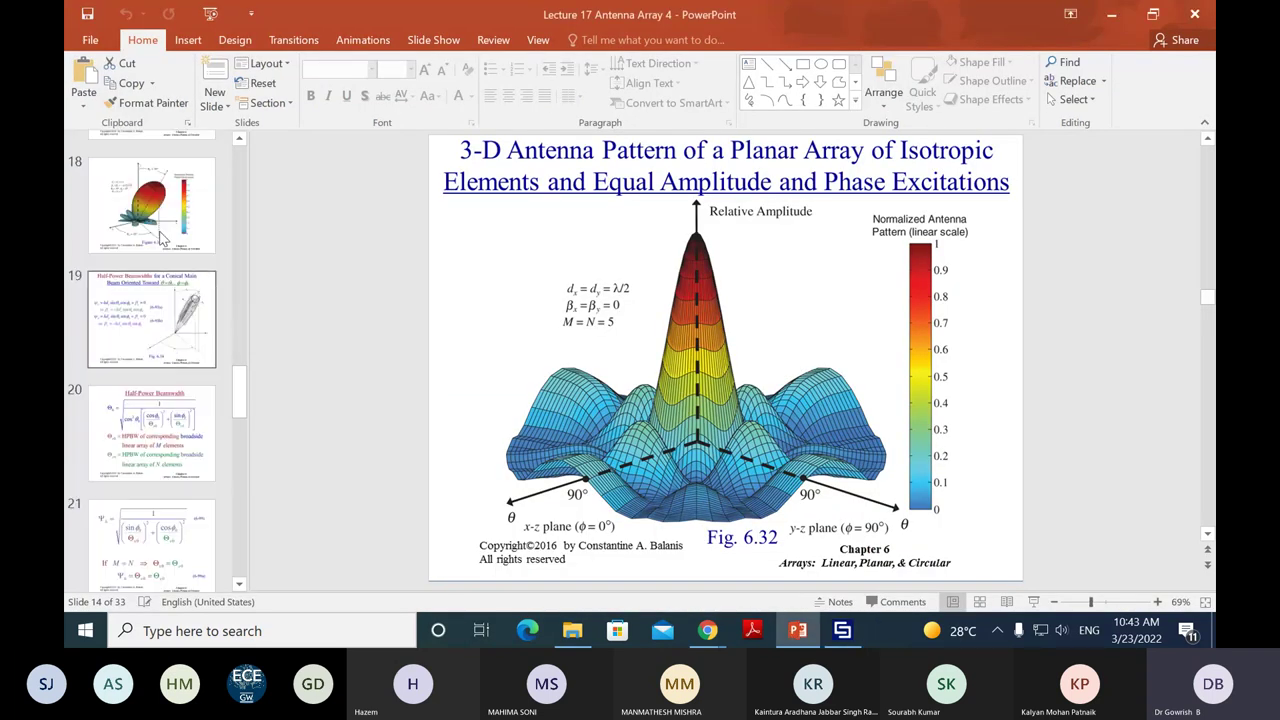
click(160, 237)
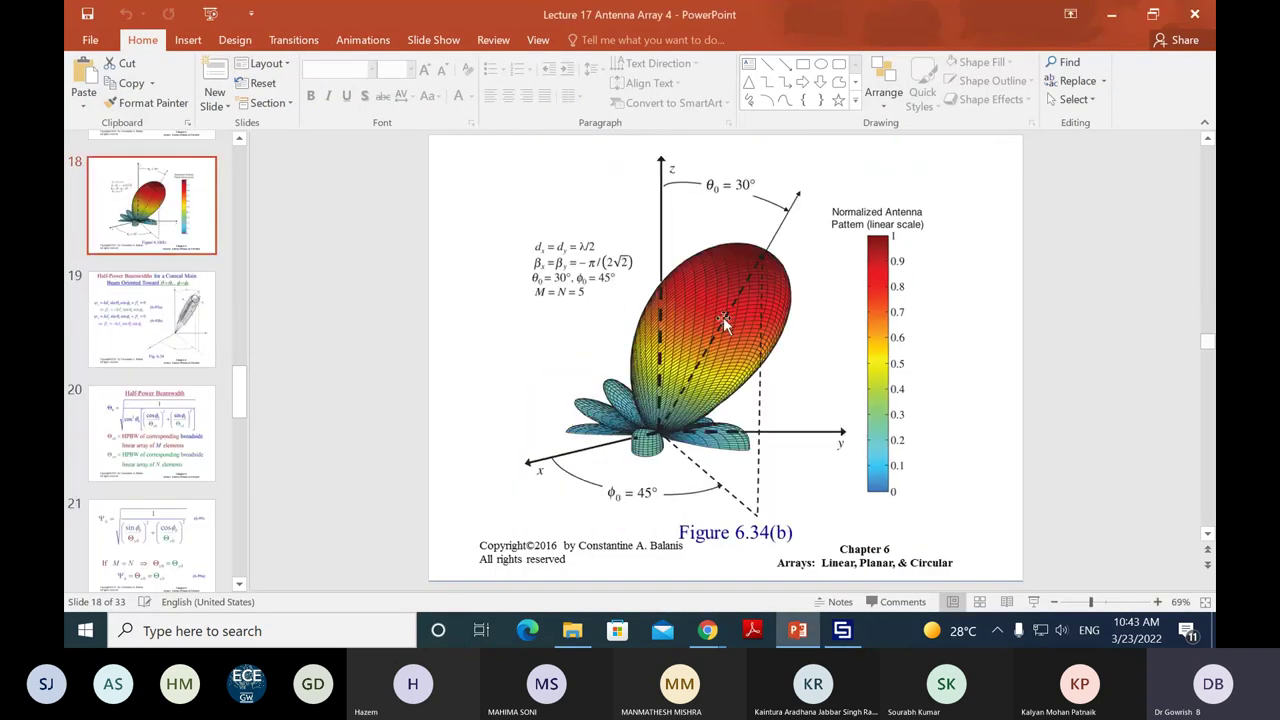
click(843, 630)
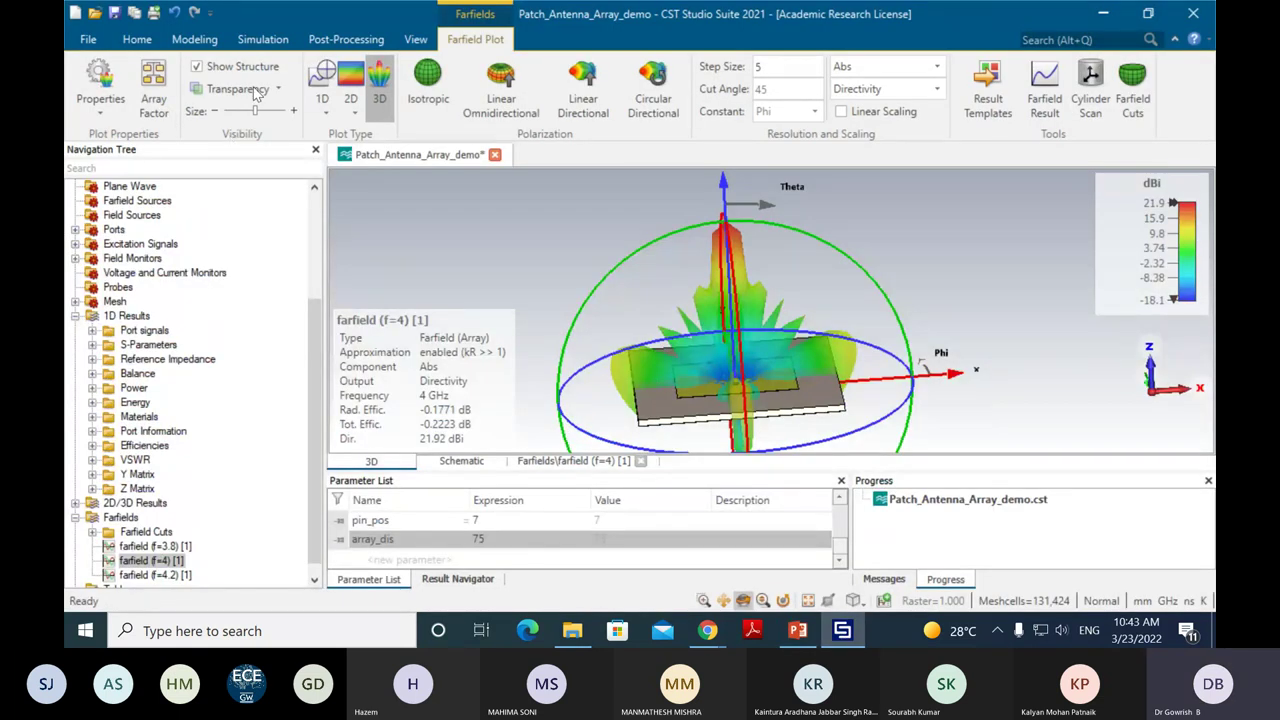
Step: Deactivate the farfield array and set the array_dis parameter to 37.5
click(160, 90)
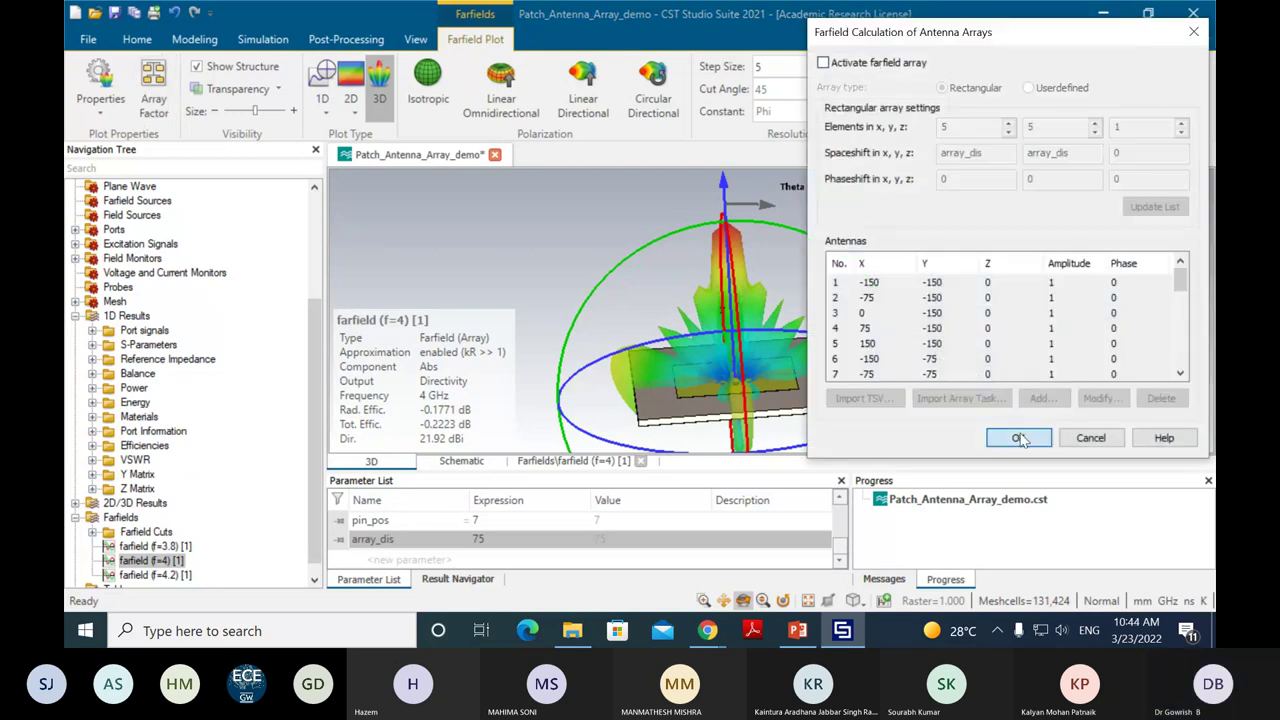
click(1020, 439)
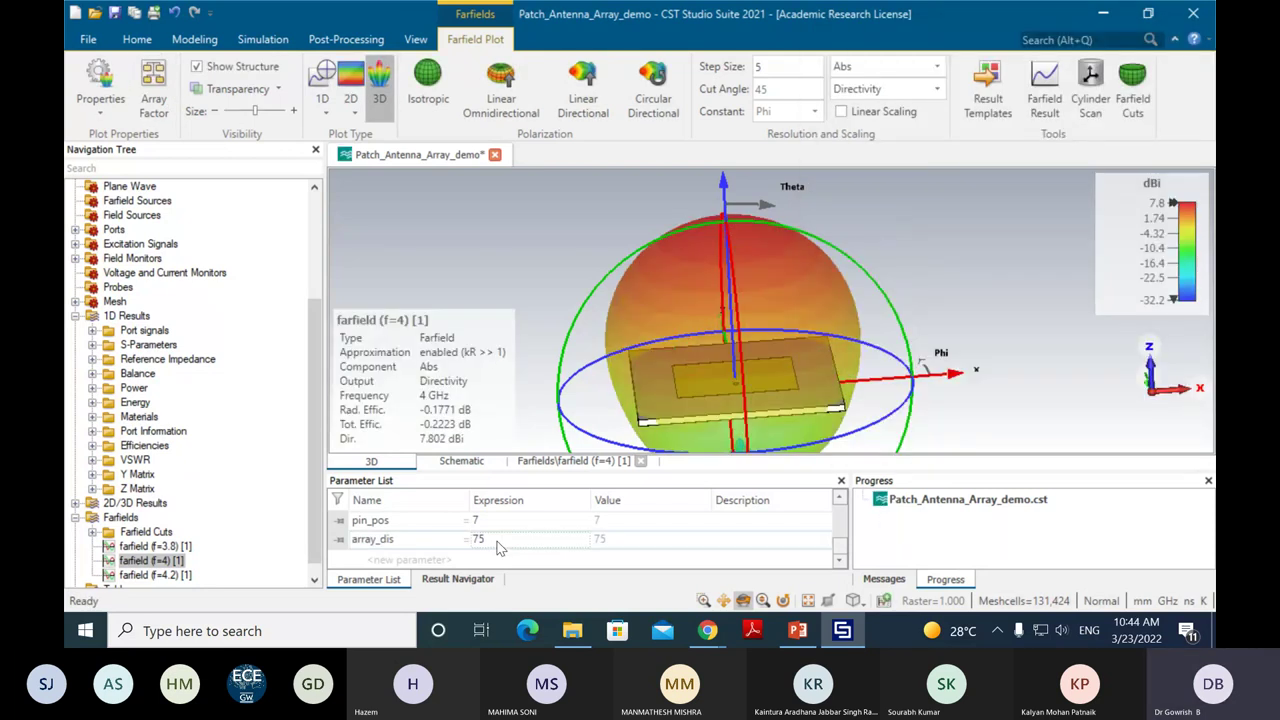
double_click(484, 540)
key(BackSpace)
text(37.5)
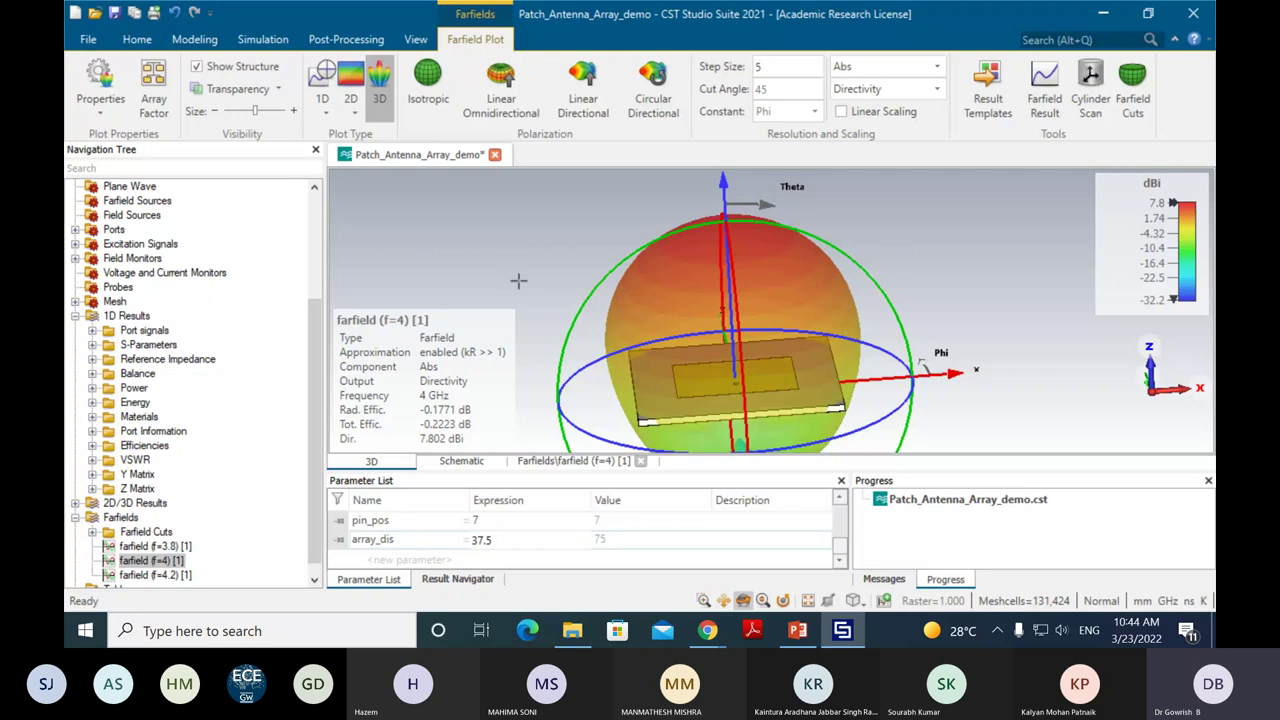
click(518, 281)
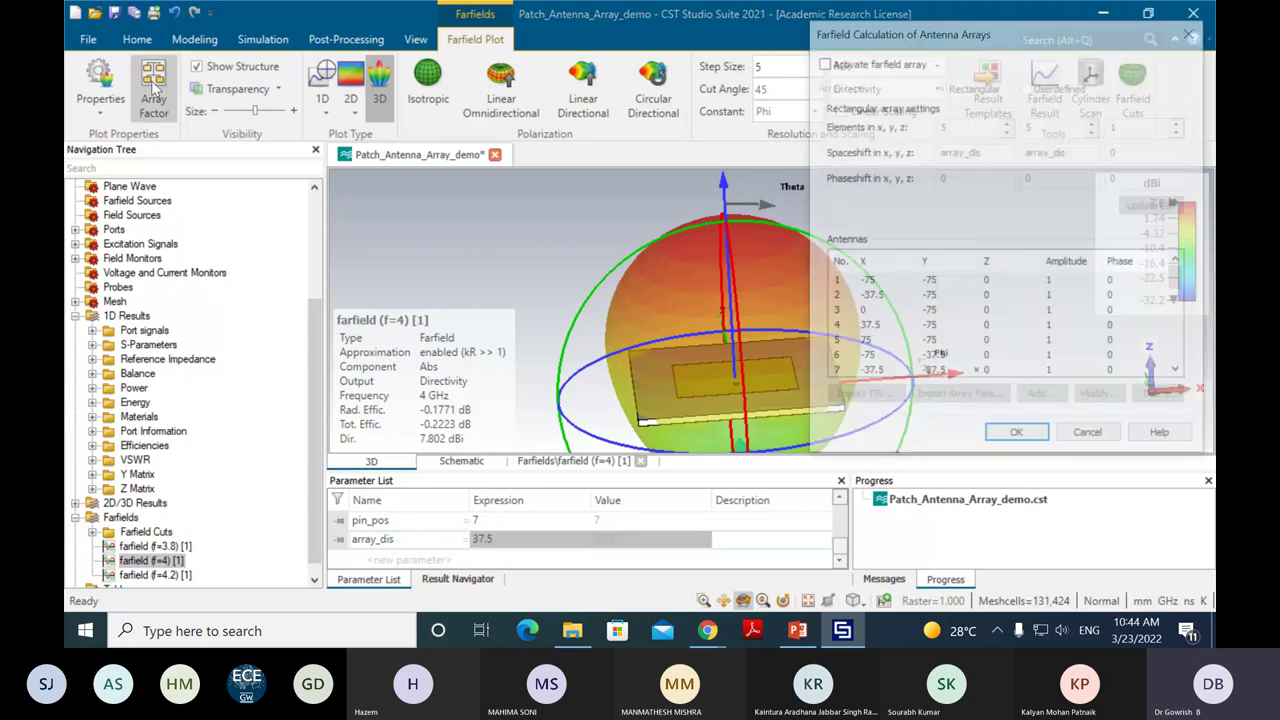
Step: Activate the 5 by 5 farfield array with phase shifts of -63 in x and y checked against slide 18, update the antenna list, and compute it
drag(985, 40, 477, 38)
click(798, 630)
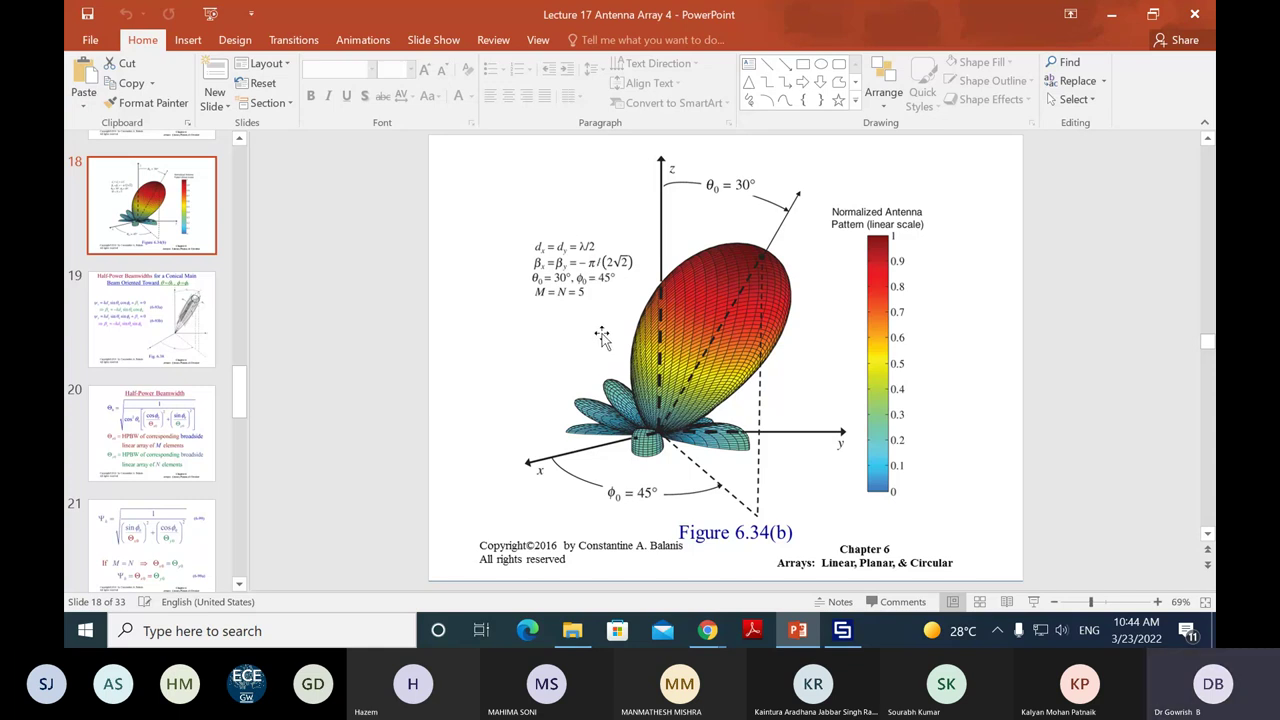
click(842, 628)
double_click(484, 178)
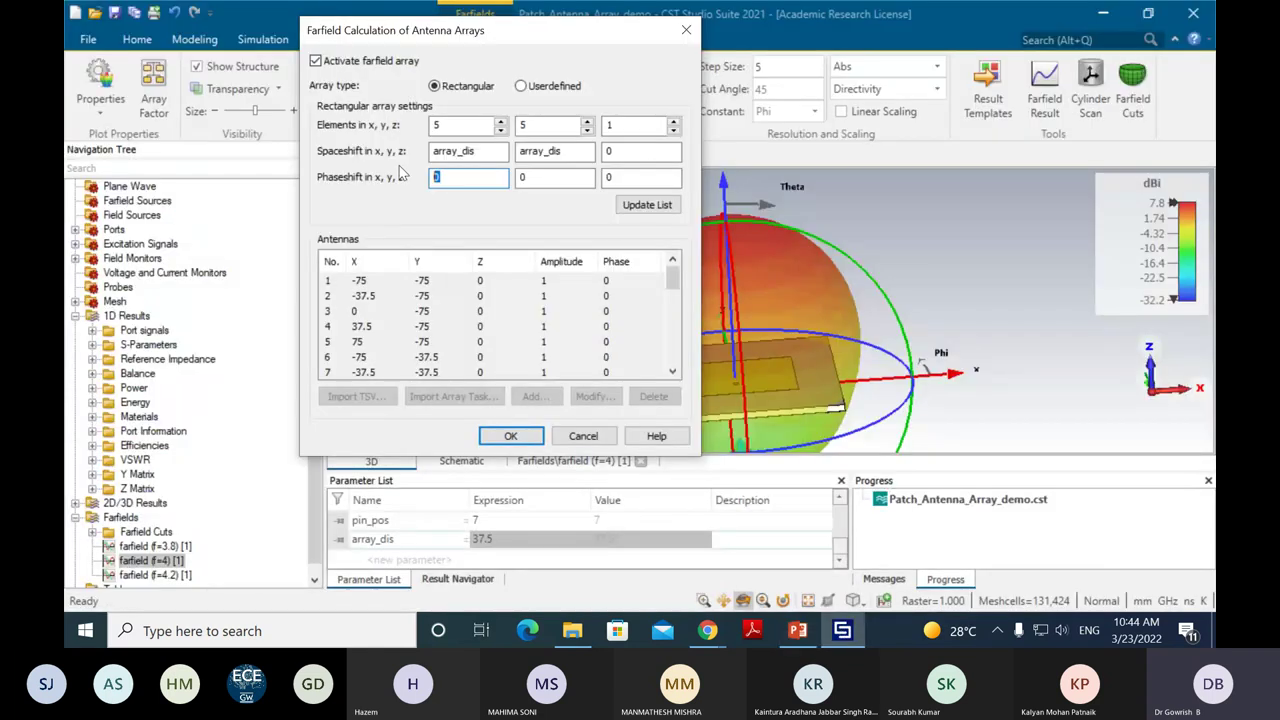
text(-63)
double_click(545, 177)
text(-63)
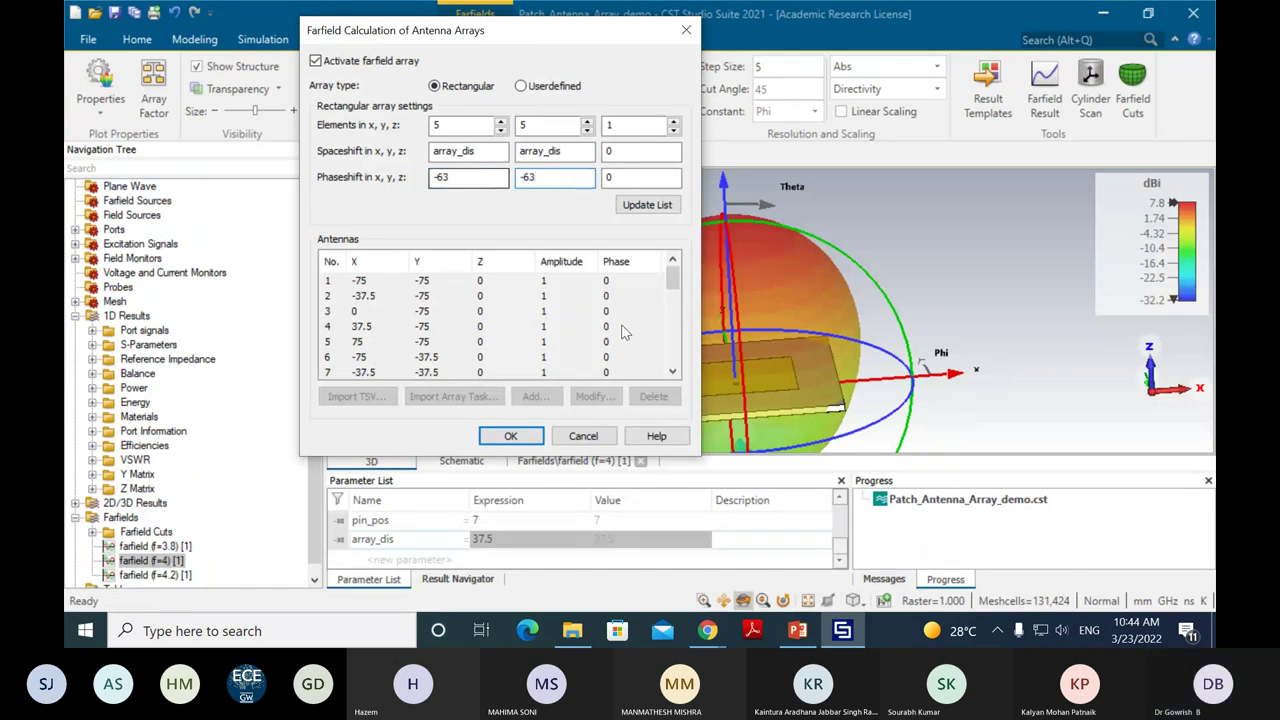
click(797, 630)
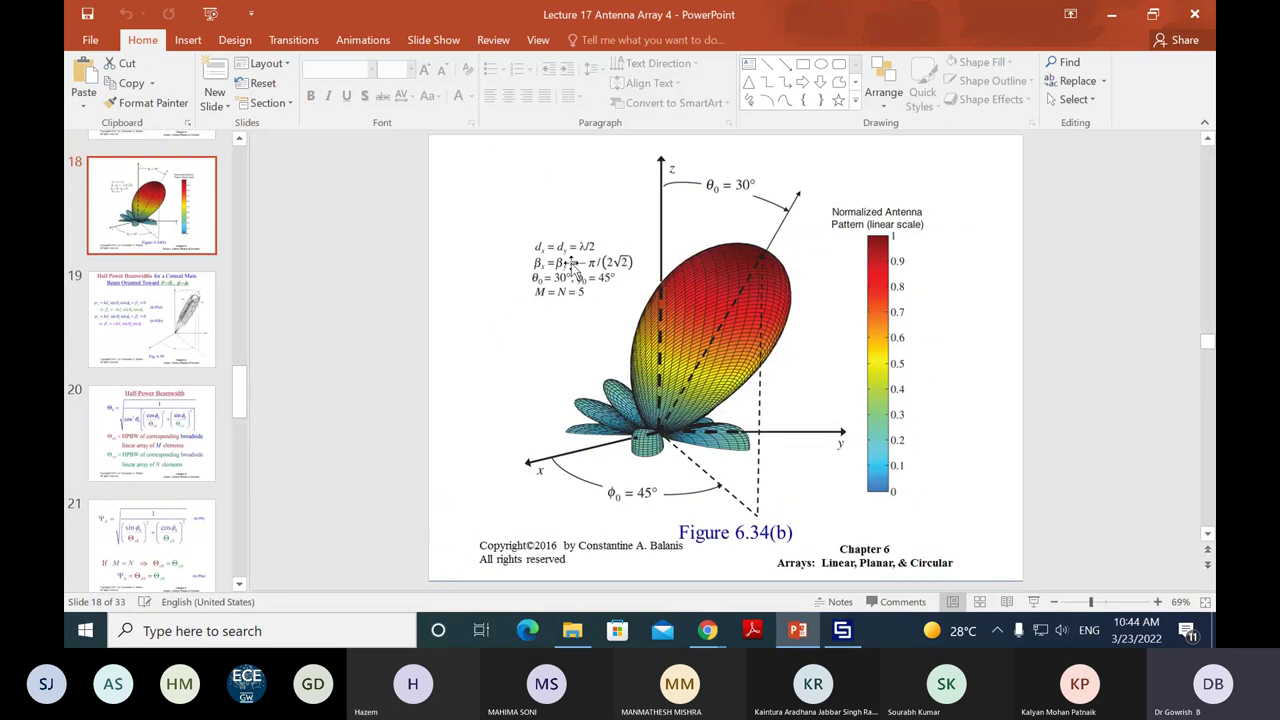
key(alt+Tab)
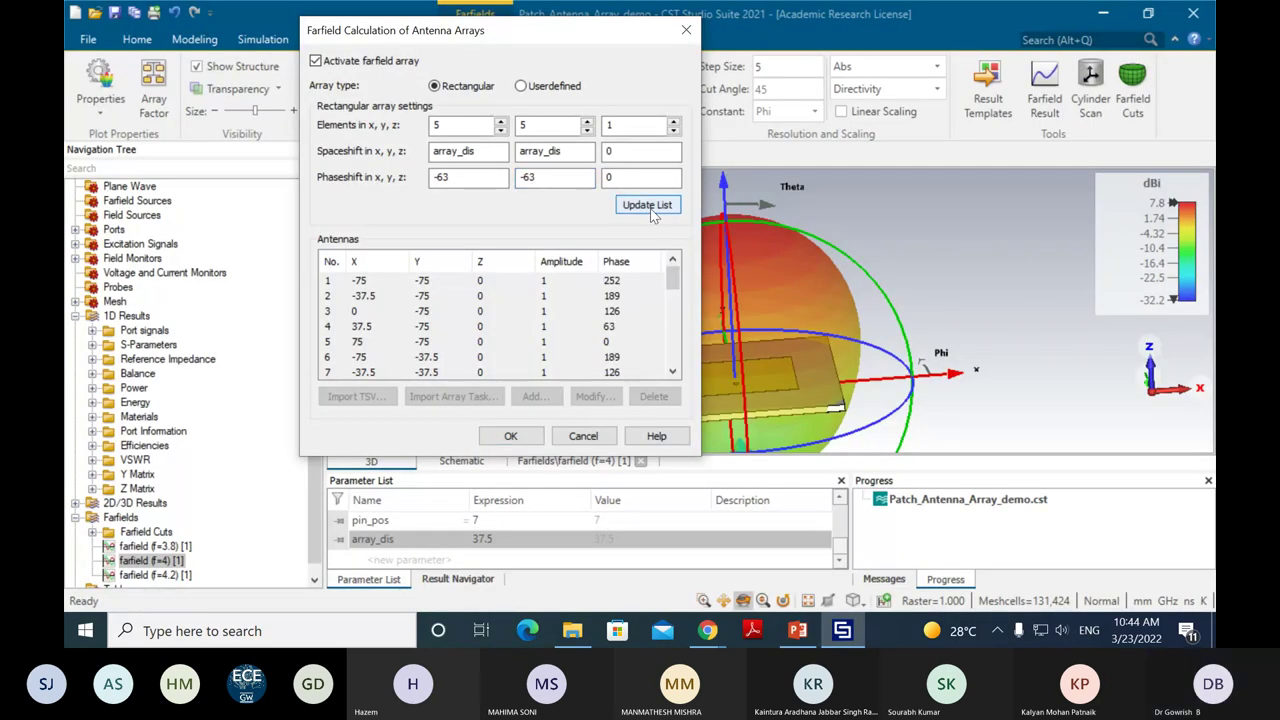
click(510, 436)
Step: Examine the tilted main beam and side lobes of the phase-shifted array's 3D farfield from several angles
drag(788, 265, 853, 362)
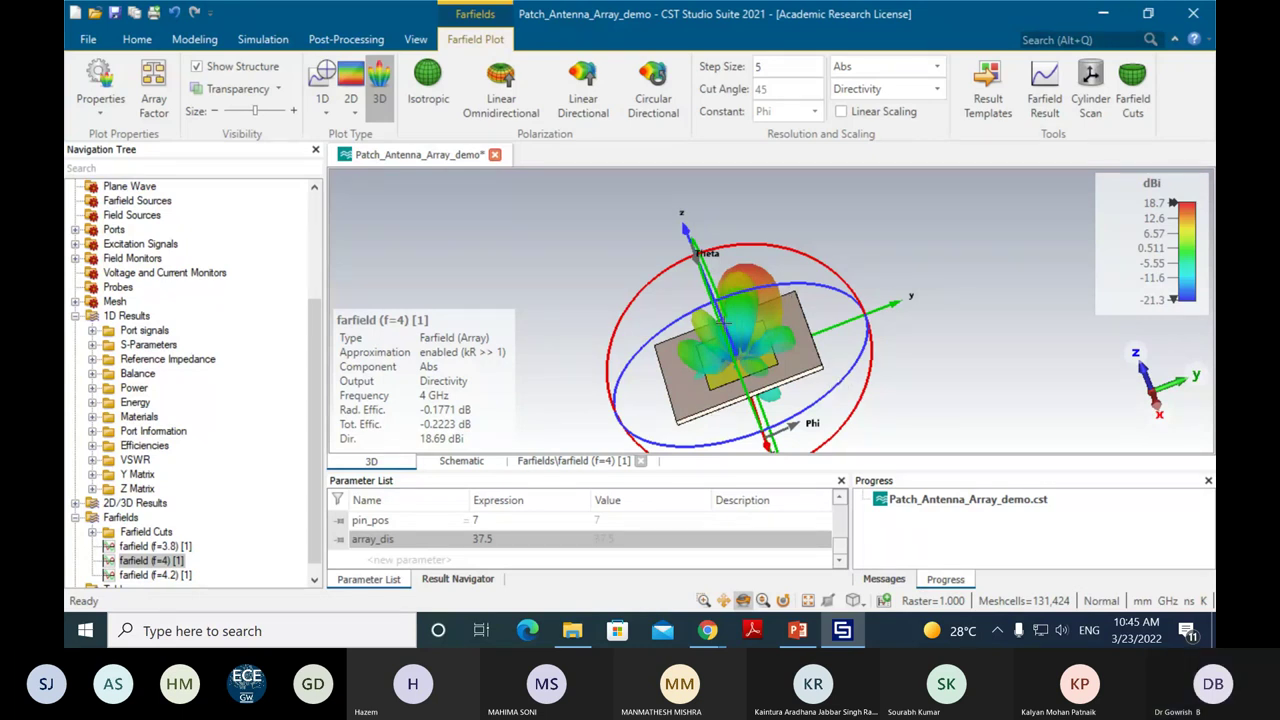
scroll(724, 320, up, 3)
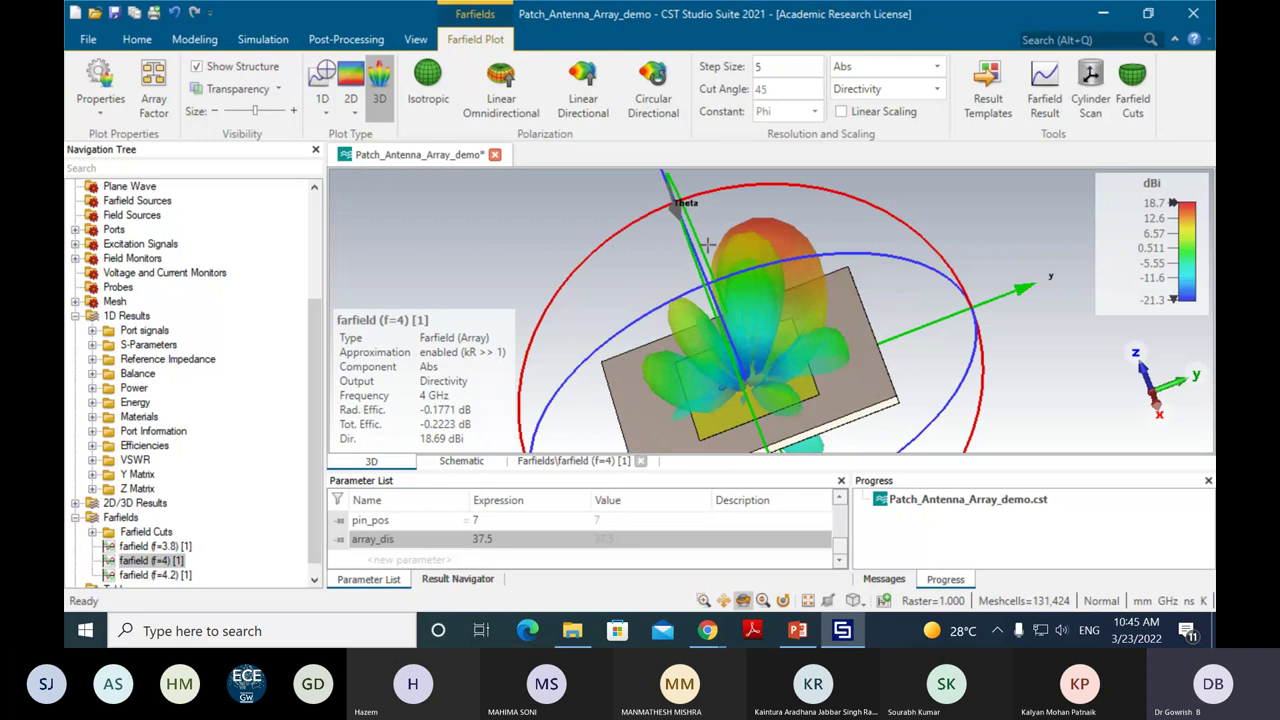
drag(707, 244, 810, 388)
drag(763, 332, 776, 311)
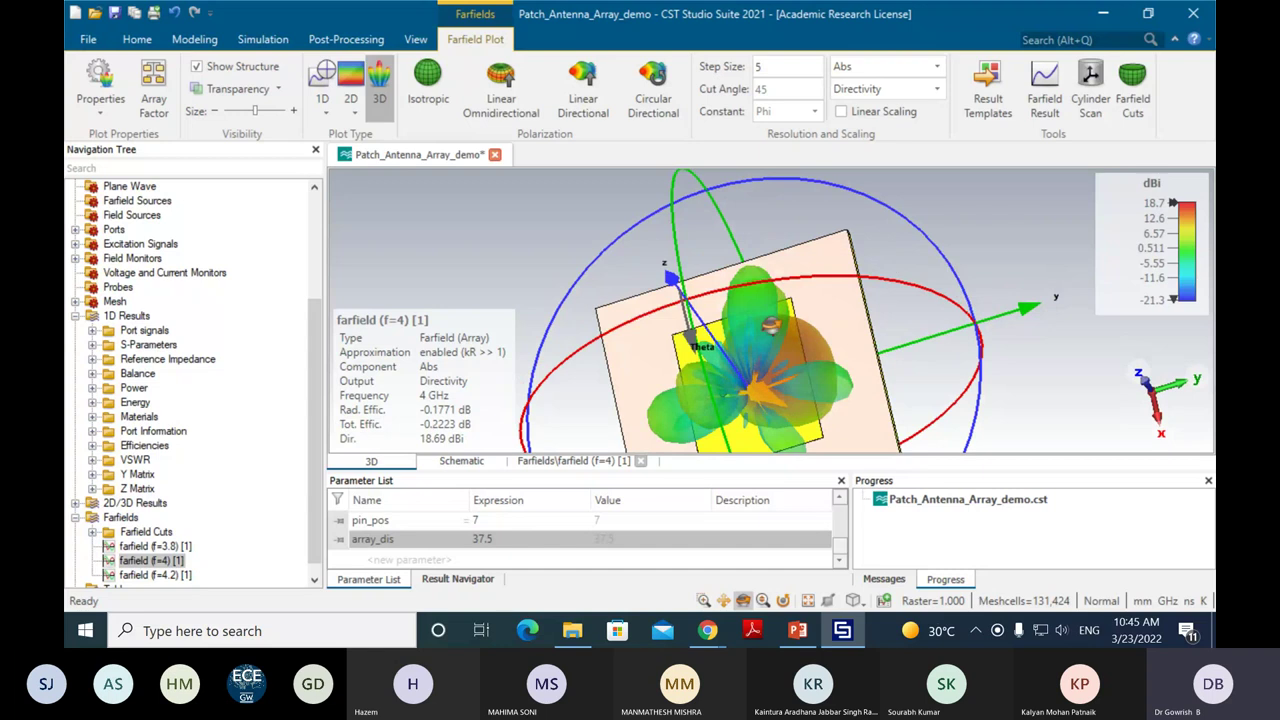
Step: Plot the array farfield as a 1D polar cut and check its main lobe direction against PowerPoint slide 18
click(322, 78)
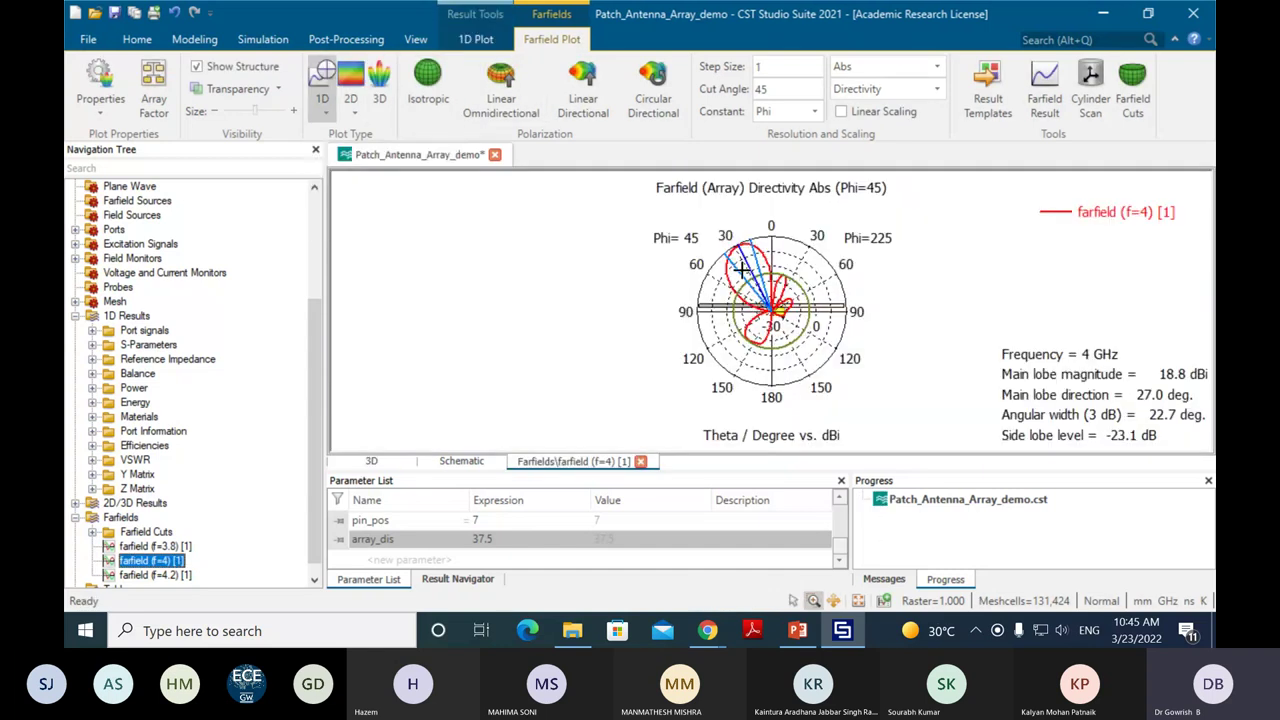
click(796, 630)
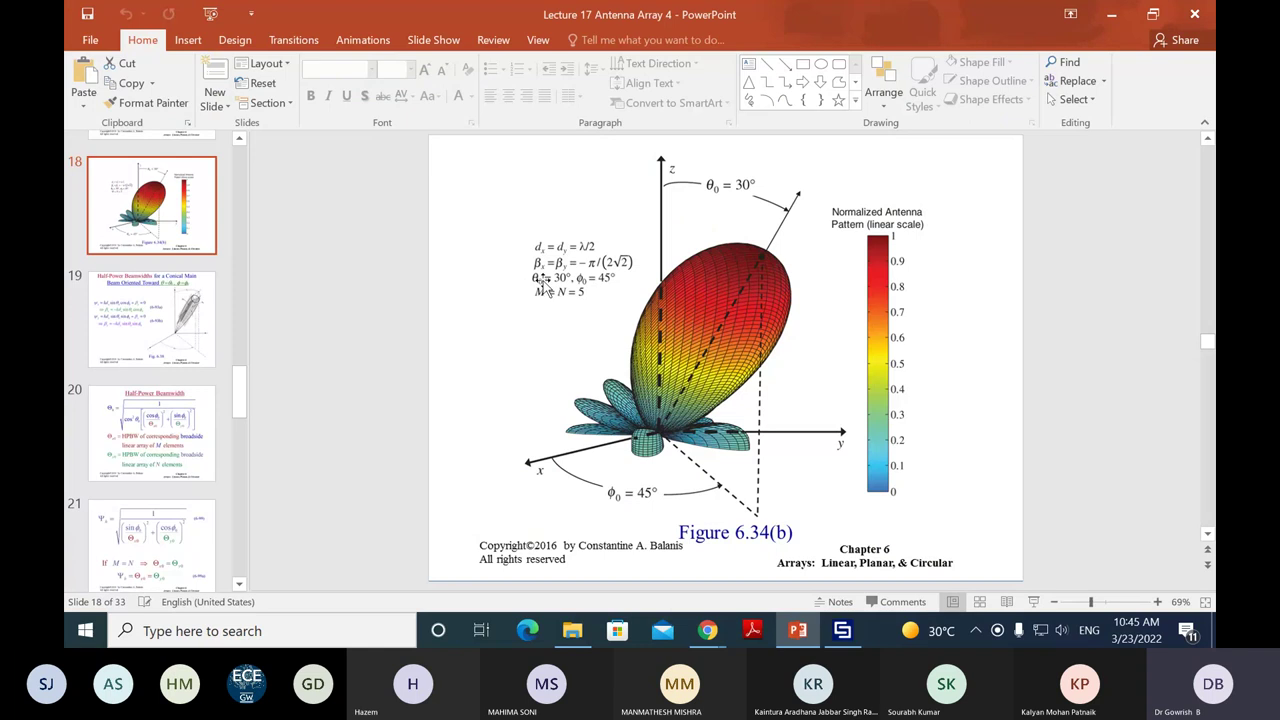
click(785, 629)
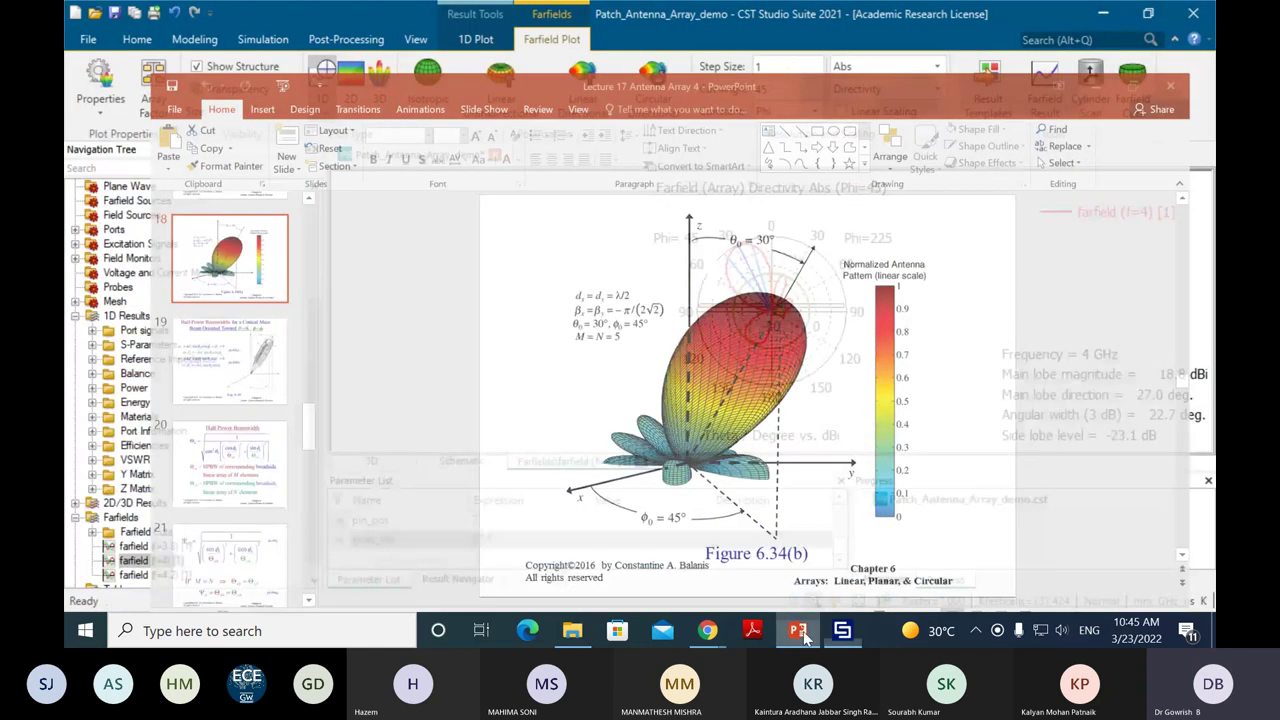
Step: Change the polar farfield cut to constant Theta with a cut angle of 30
click(782, 113)
click(783, 121)
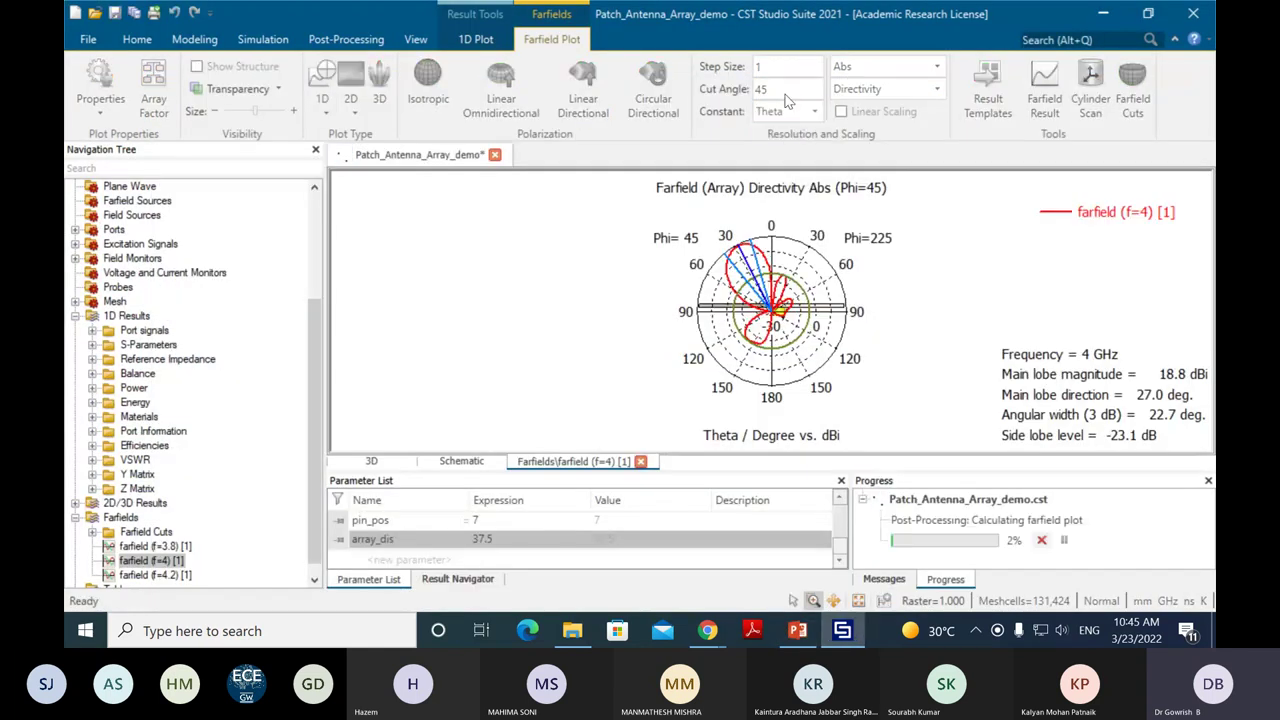
key(Delete)
key(Delete)
text(30)
key(Return)
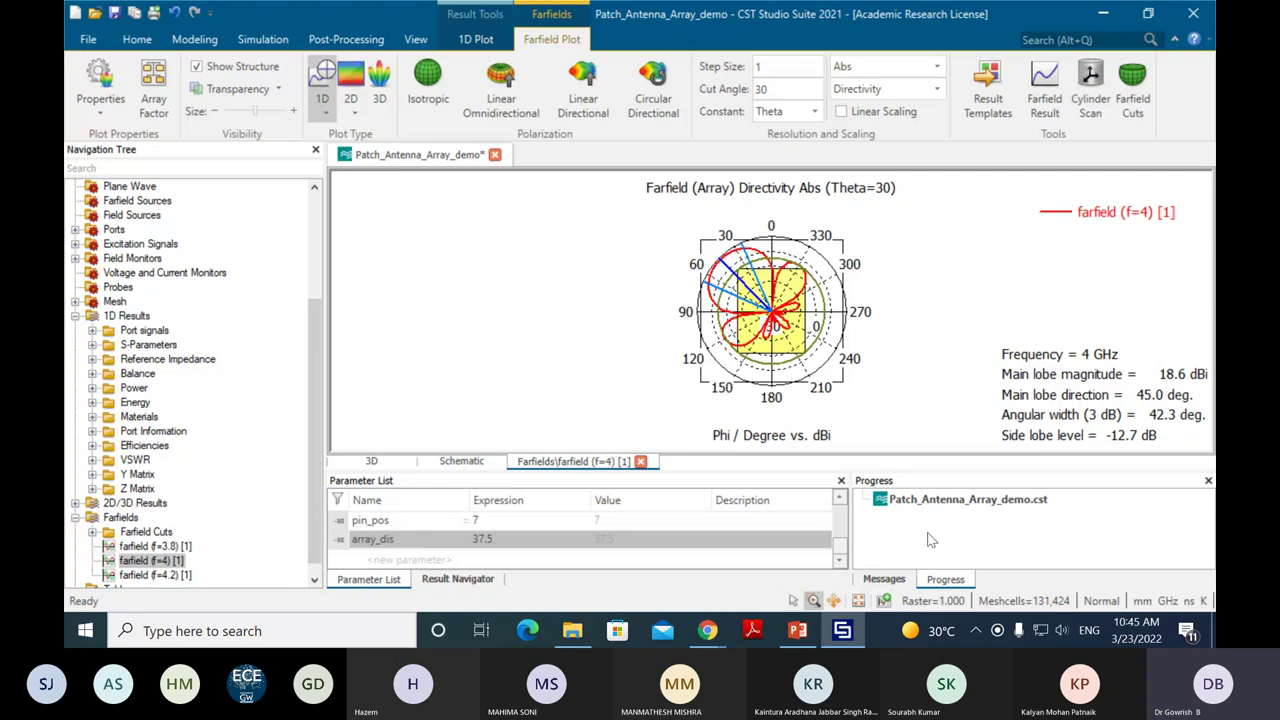
Step: Compare the constant-Theta cut's main lobe direction with the phi angle in the pattern on PowerPoint slide 18, ending in CST Studio Suite
click(797, 631)
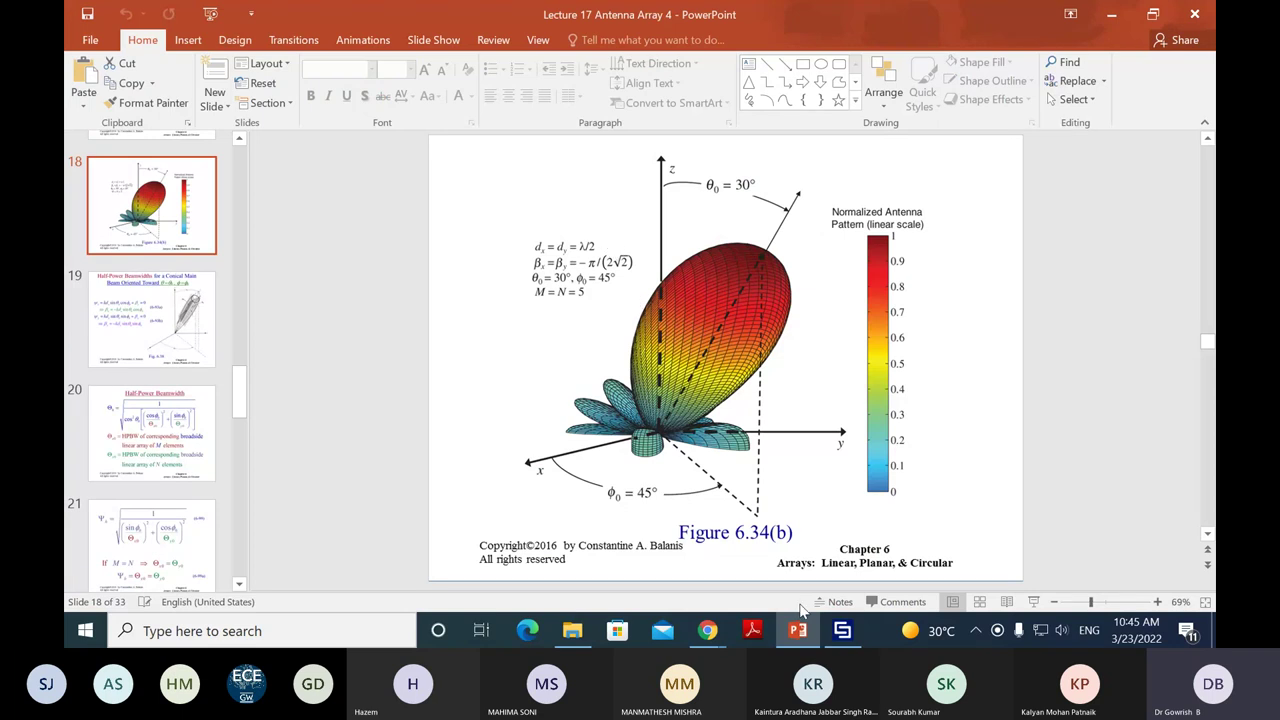
click(842, 630)
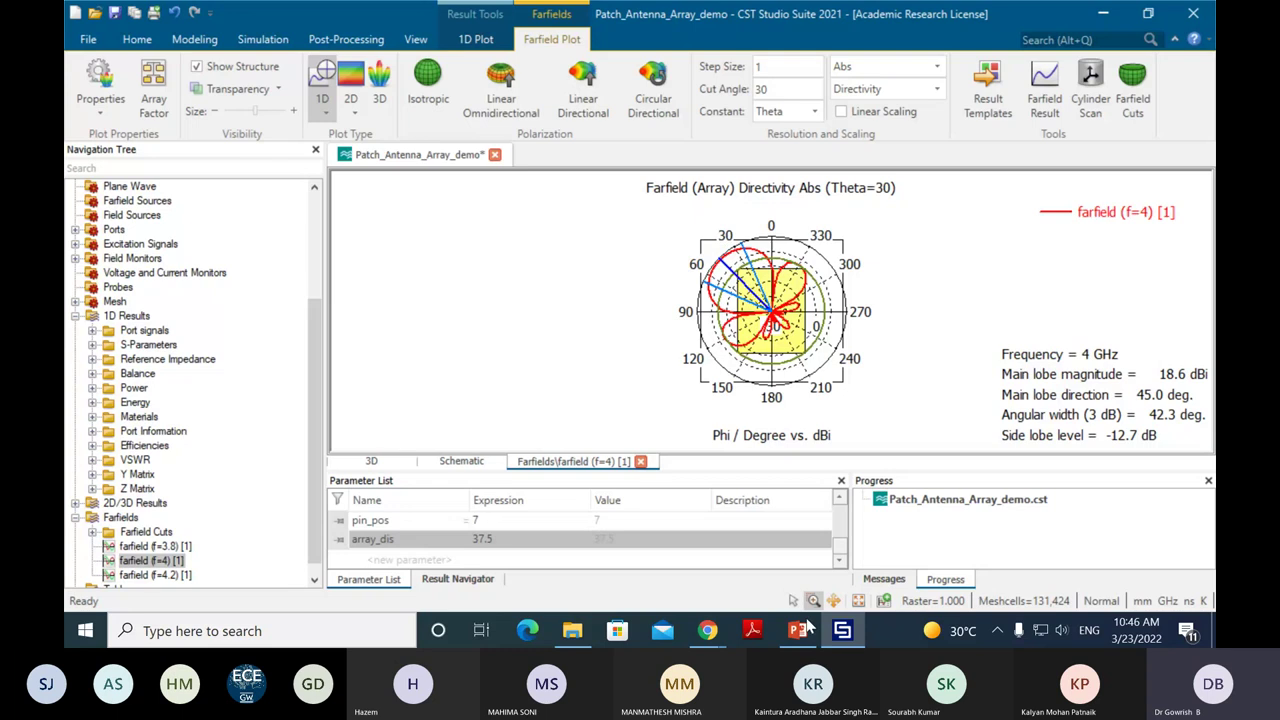
click(806, 628)
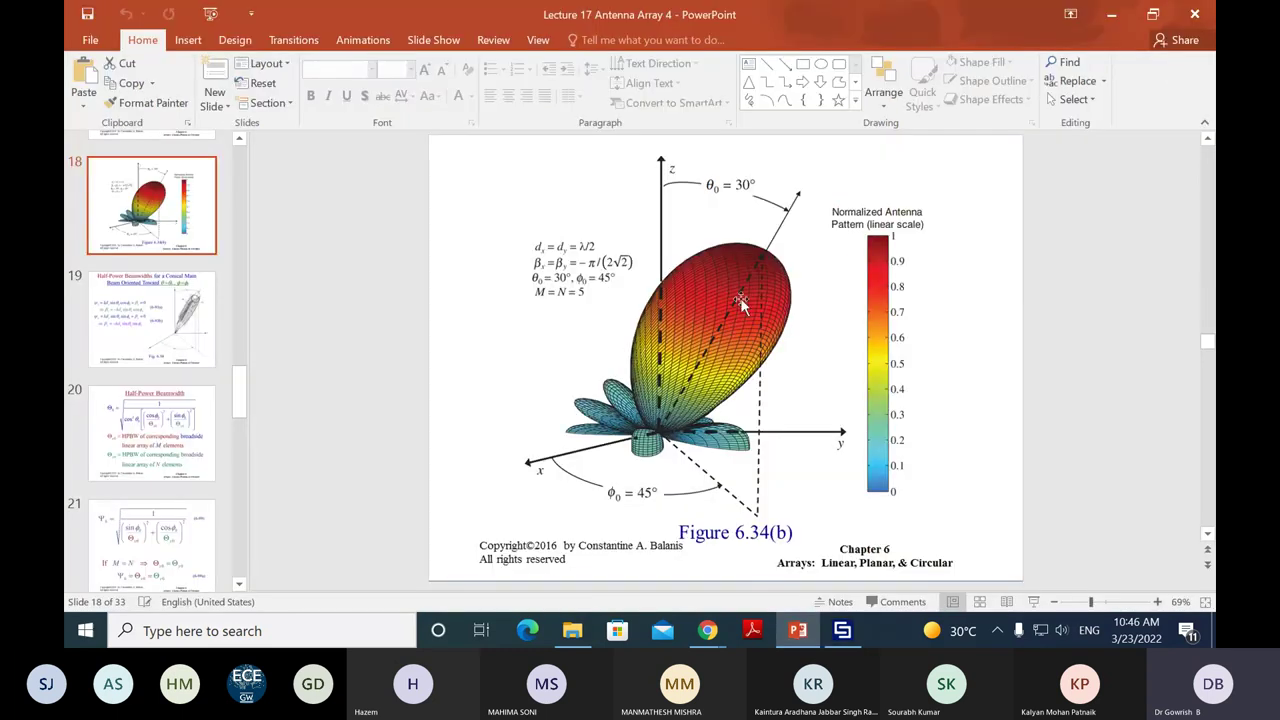
click(798, 630)
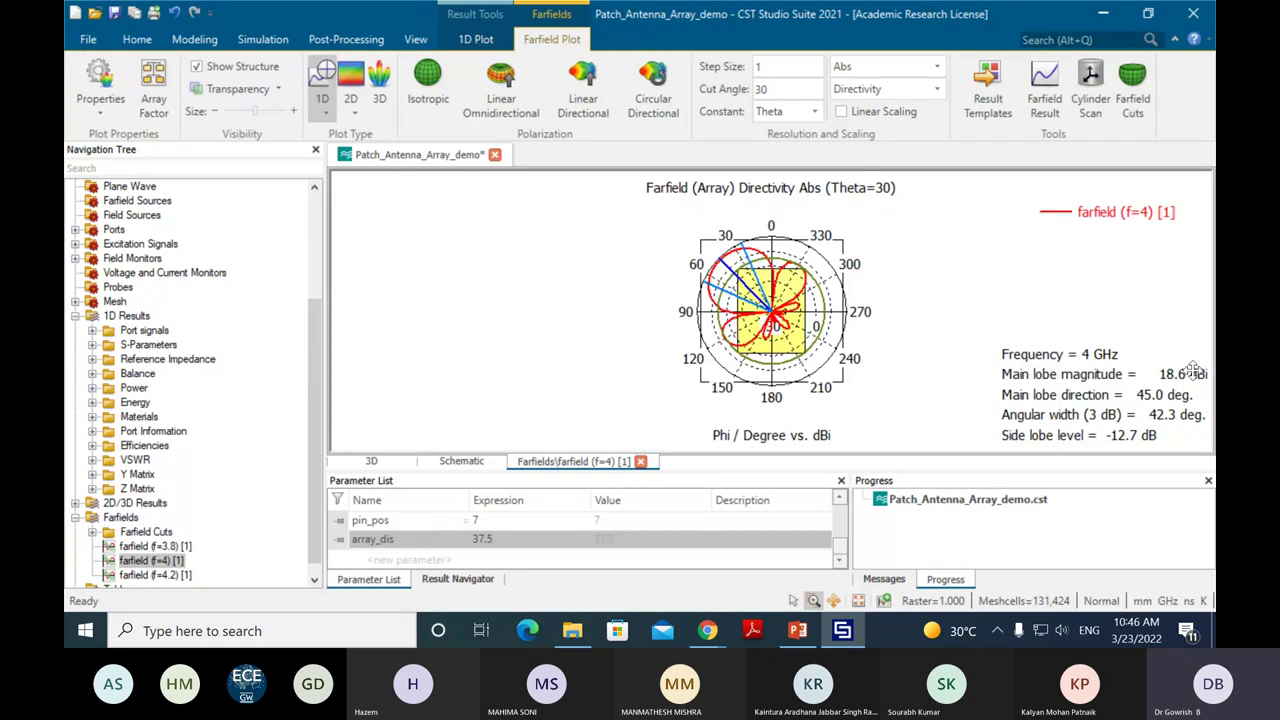
Step: Change the polar farfield cut to constant Phi with a cut angle of 45
click(787, 111)
click(765, 145)
click(765, 90)
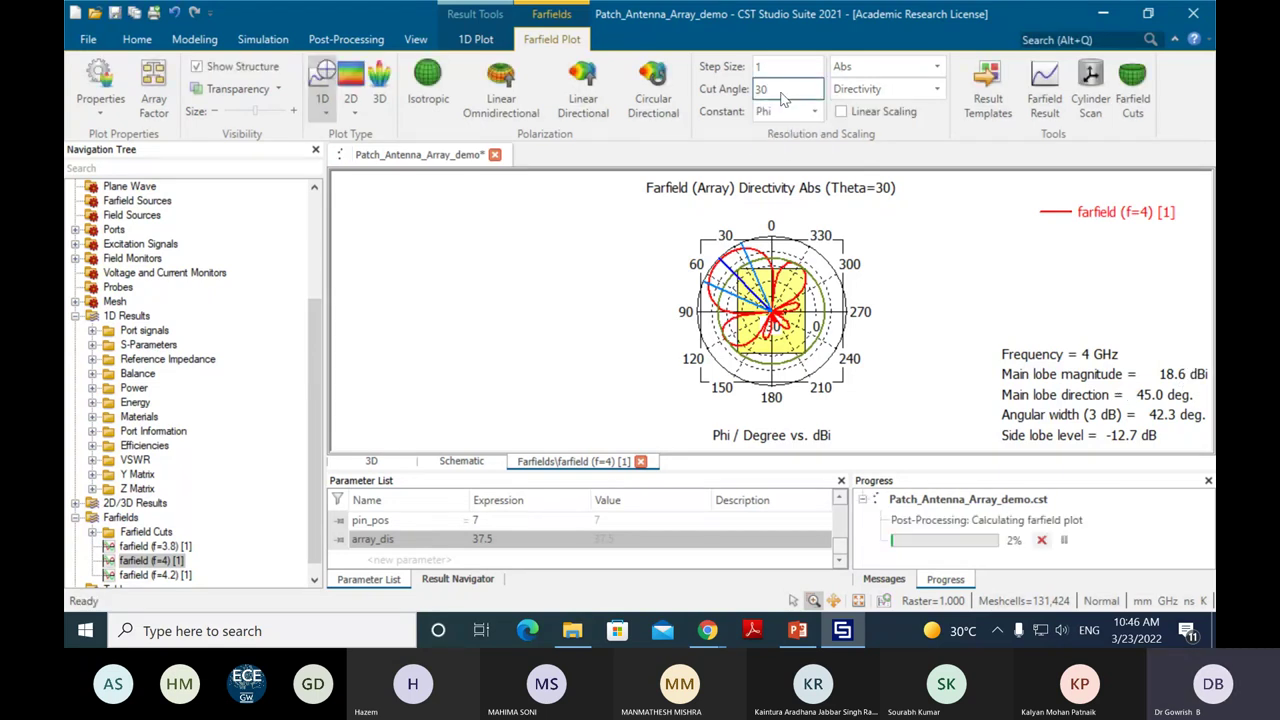
click(765, 91)
key(BackSpace)
key(BackSpace)
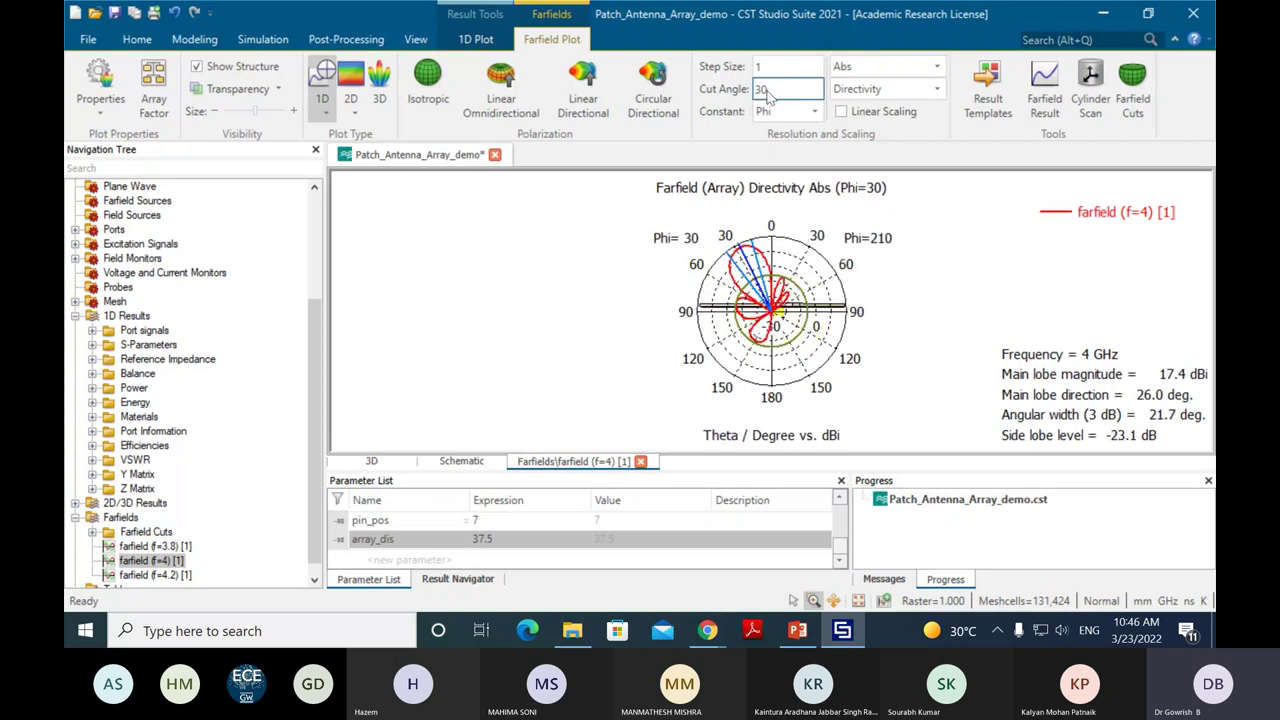
text(45)
key(Return)
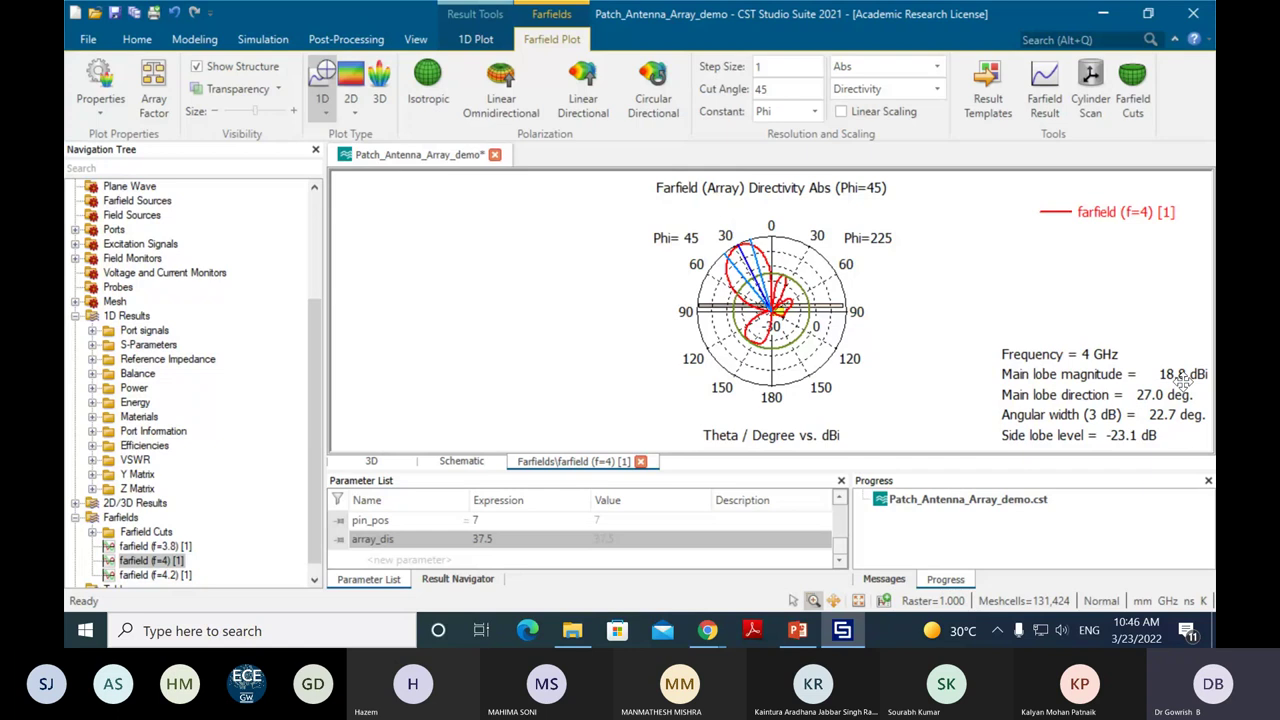
Step: Check the 3D farfield and the 1D Phi cut against the beam direction on PowerPoint slide 18, and return to CST Studio Suite
click(380, 88)
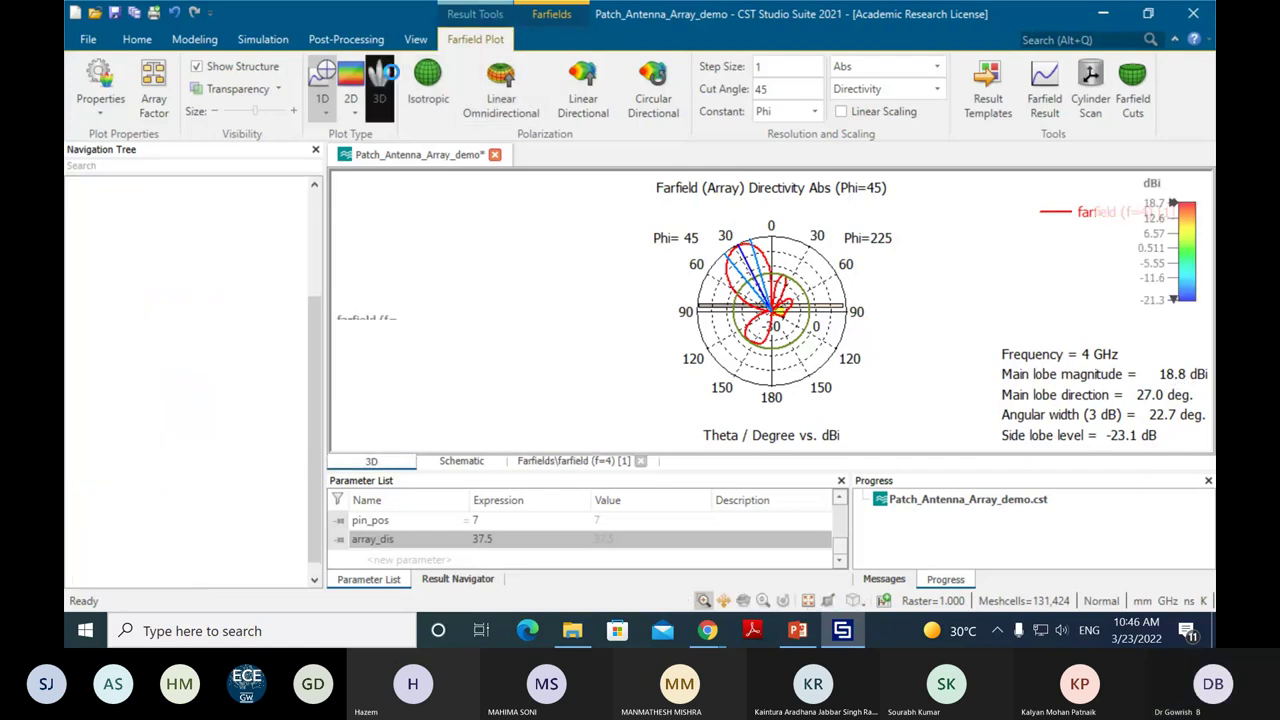
click(320, 88)
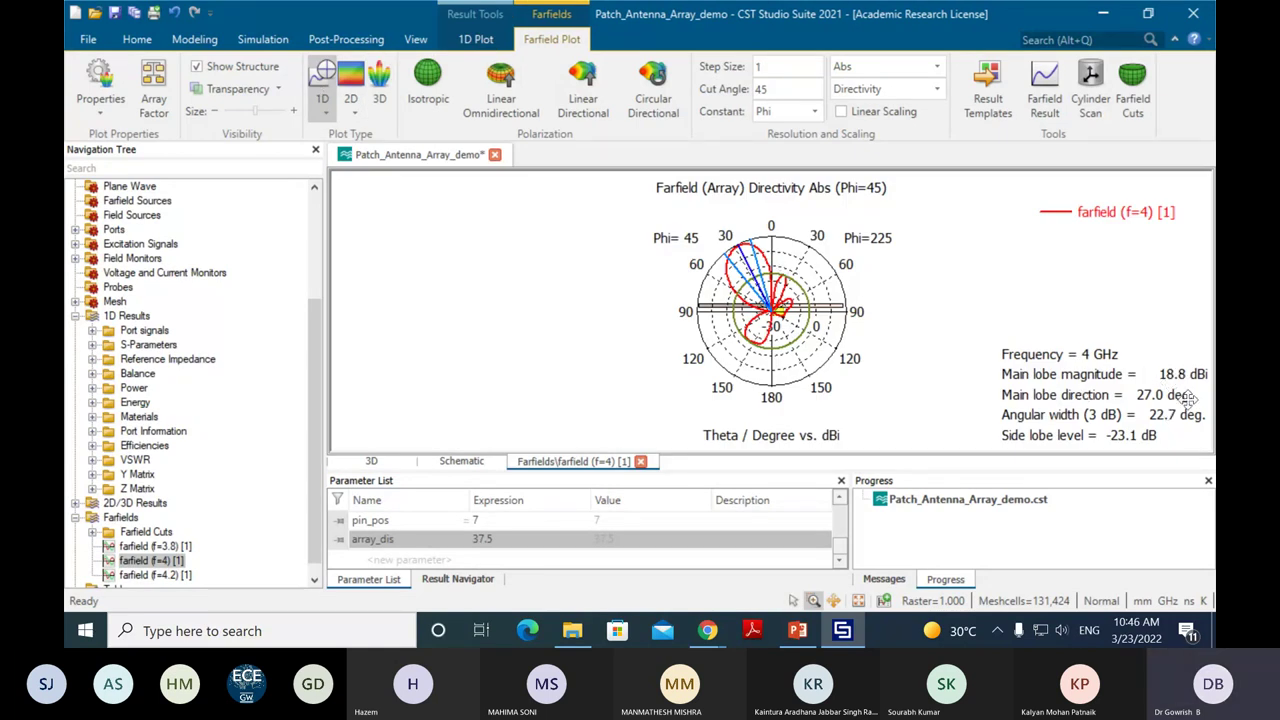
click(797, 630)
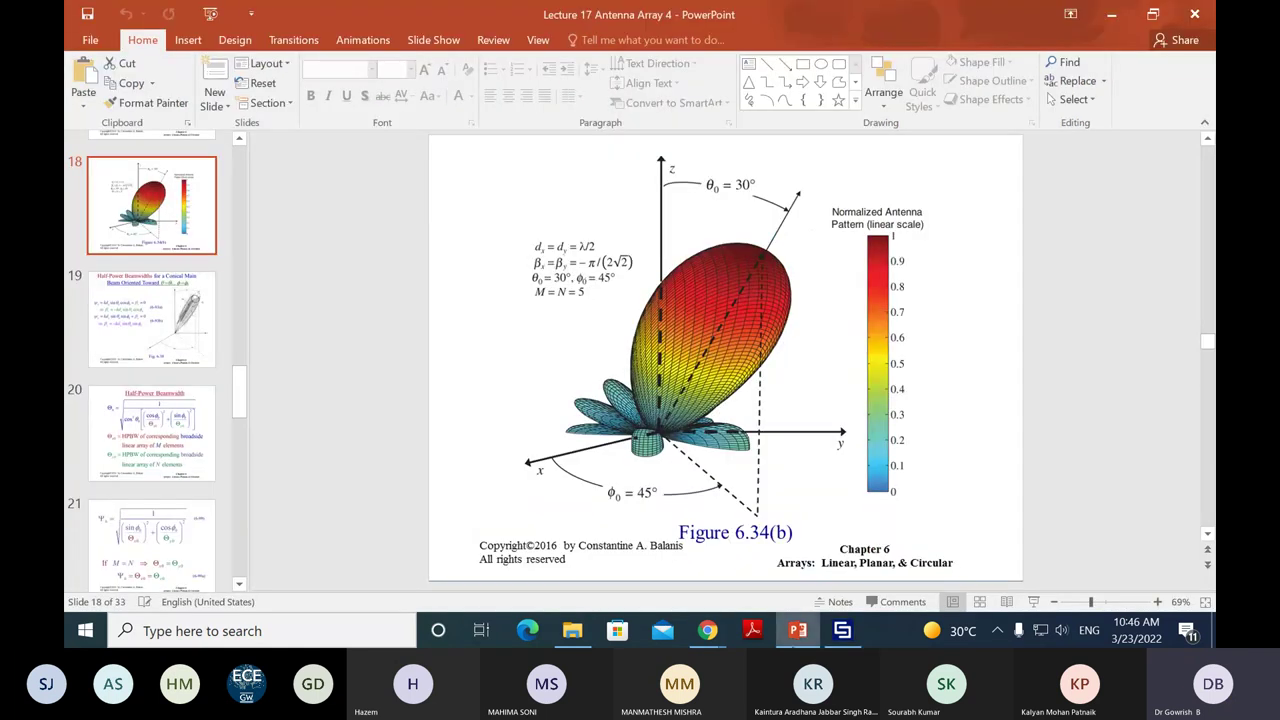
key(alt+Tab)
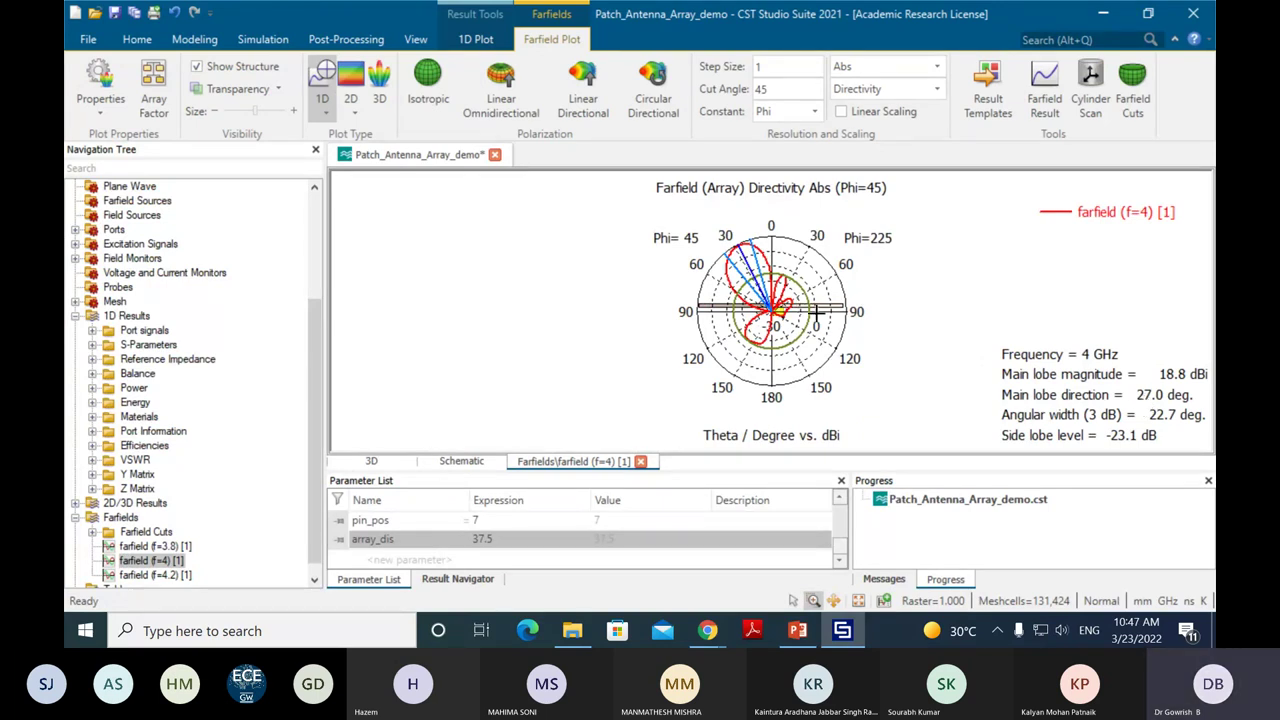
Step: Set the farfield array's phase shift to -65 in x and y, update the antenna list and recalculate the pattern
click(153, 90)
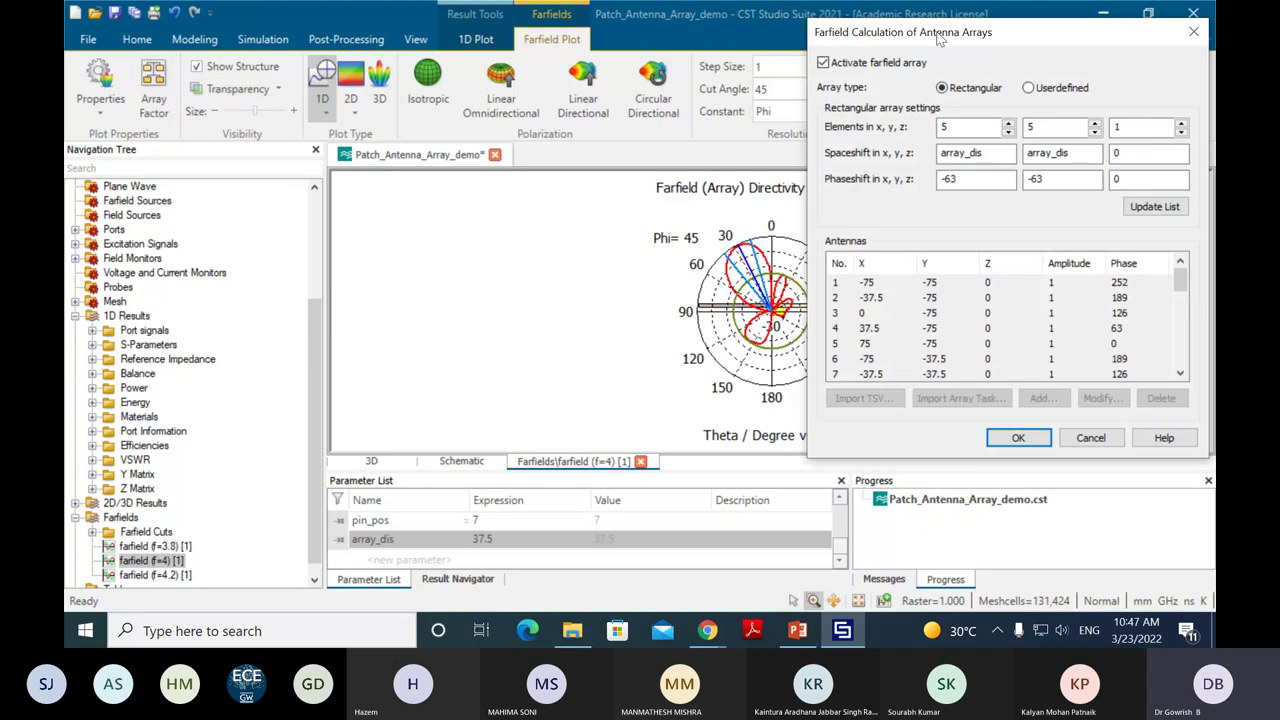
drag(938, 37, 278, 76)
double_click(290, 218)
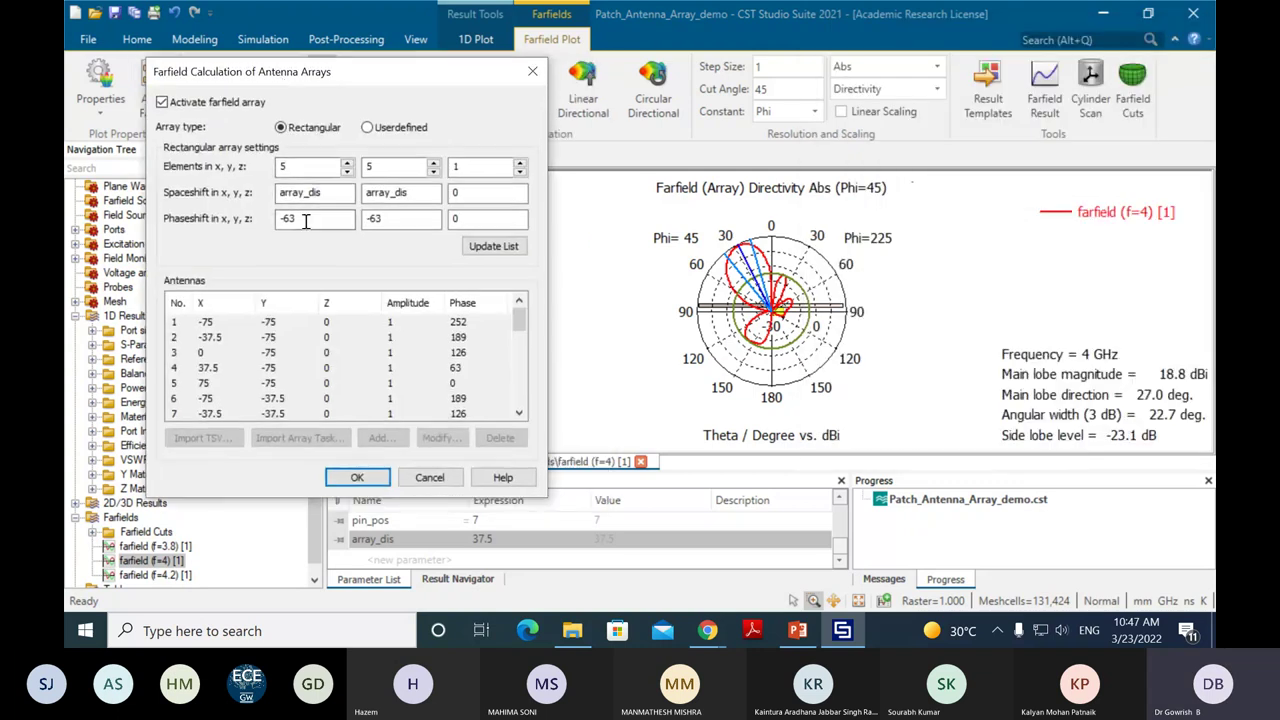
text(-64)
key(BackSpace)
text(5)
double_click(403, 218)
text(-65)
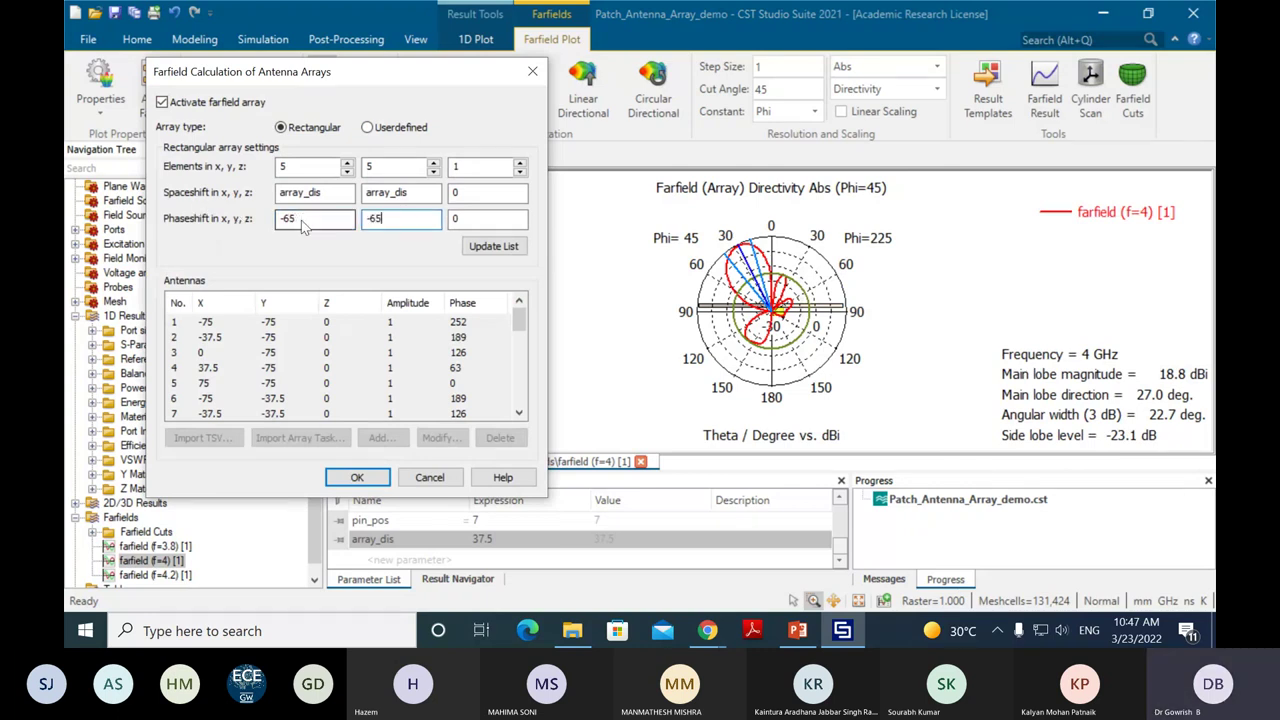
click(487, 246)
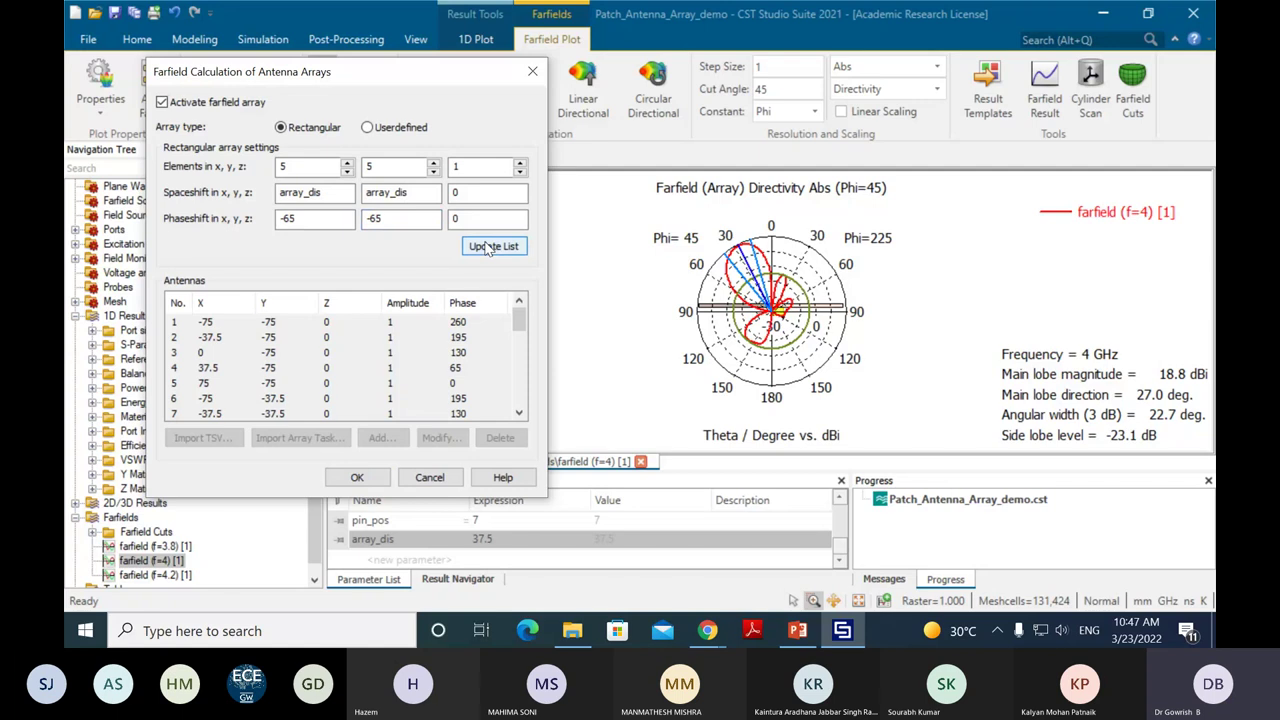
click(366, 474)
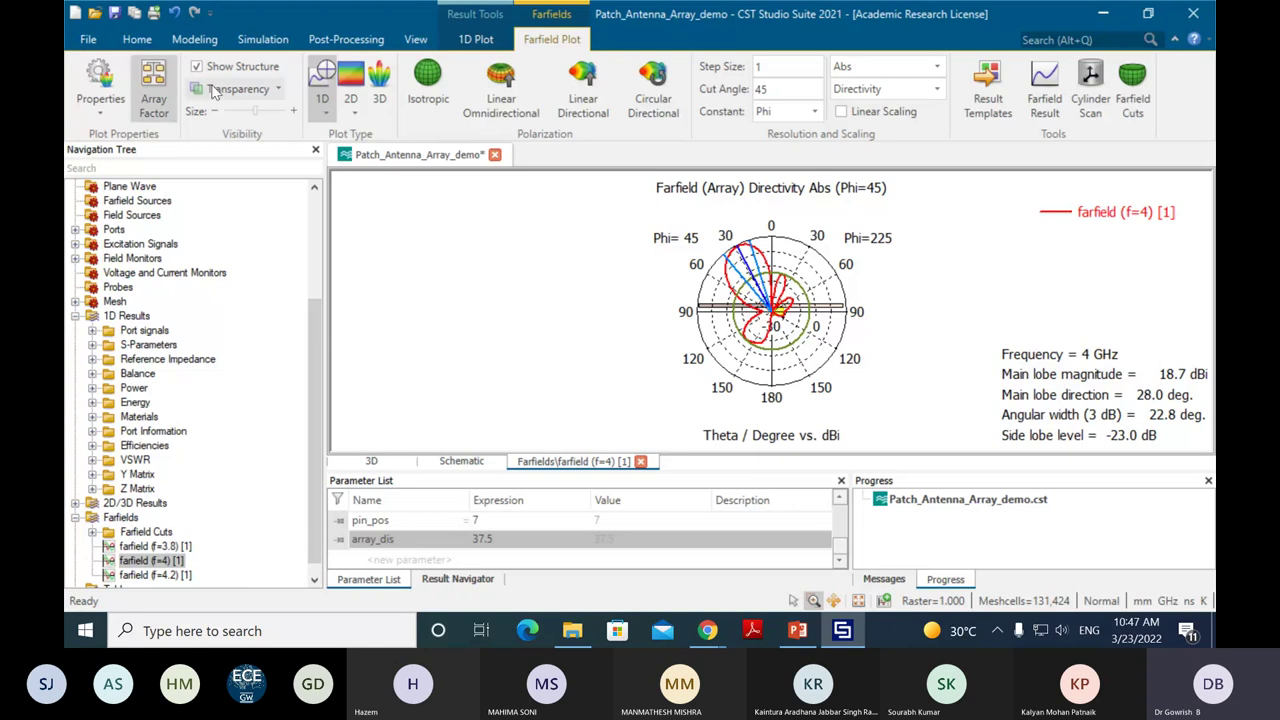
Step: Set the farfield array's phase shift to -70 in x and y, update the antenna list and apply it
click(154, 88)
drag(1015, 37, 312, 104)
double_click(285, 237)
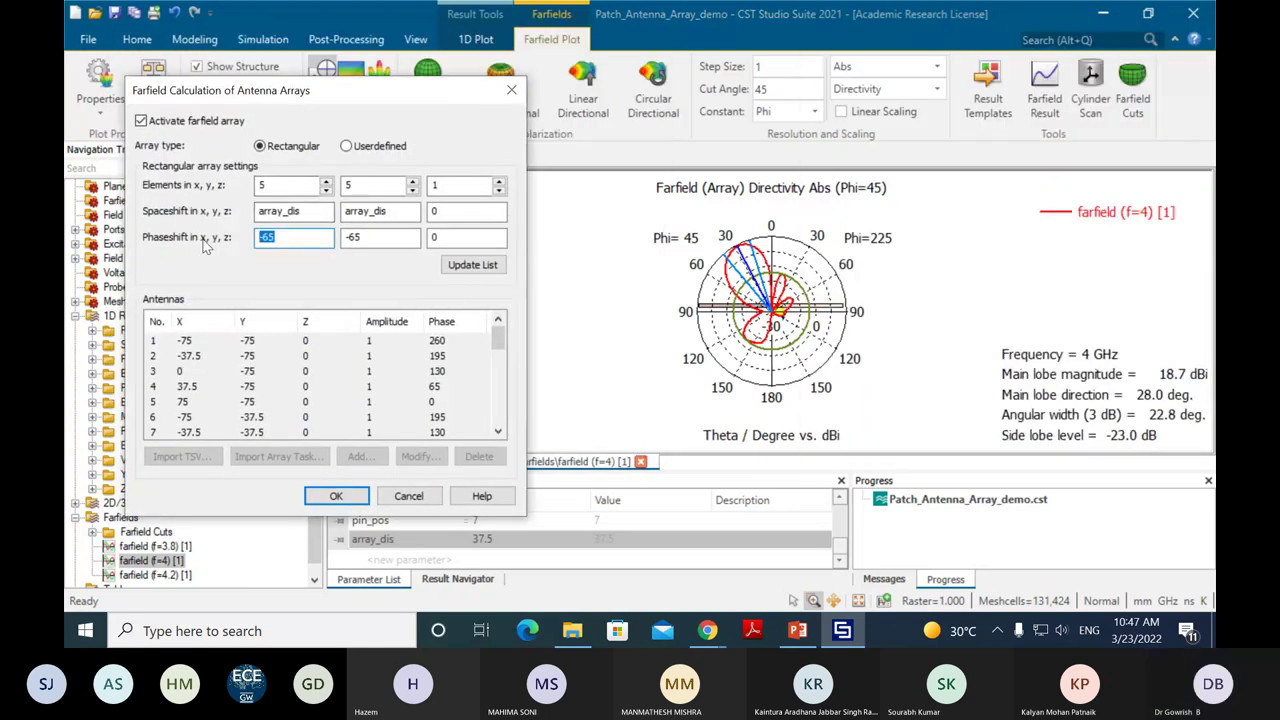
text(-70)
key(Tab)
text(-70)
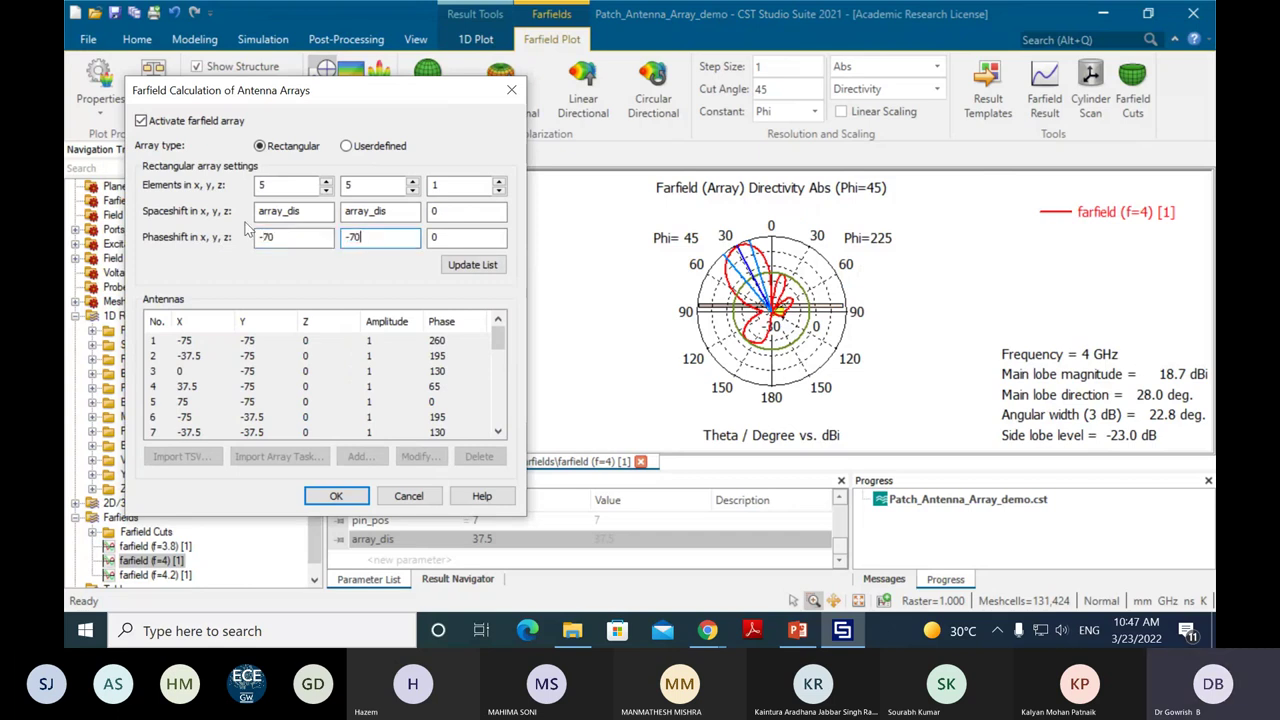
click(474, 266)
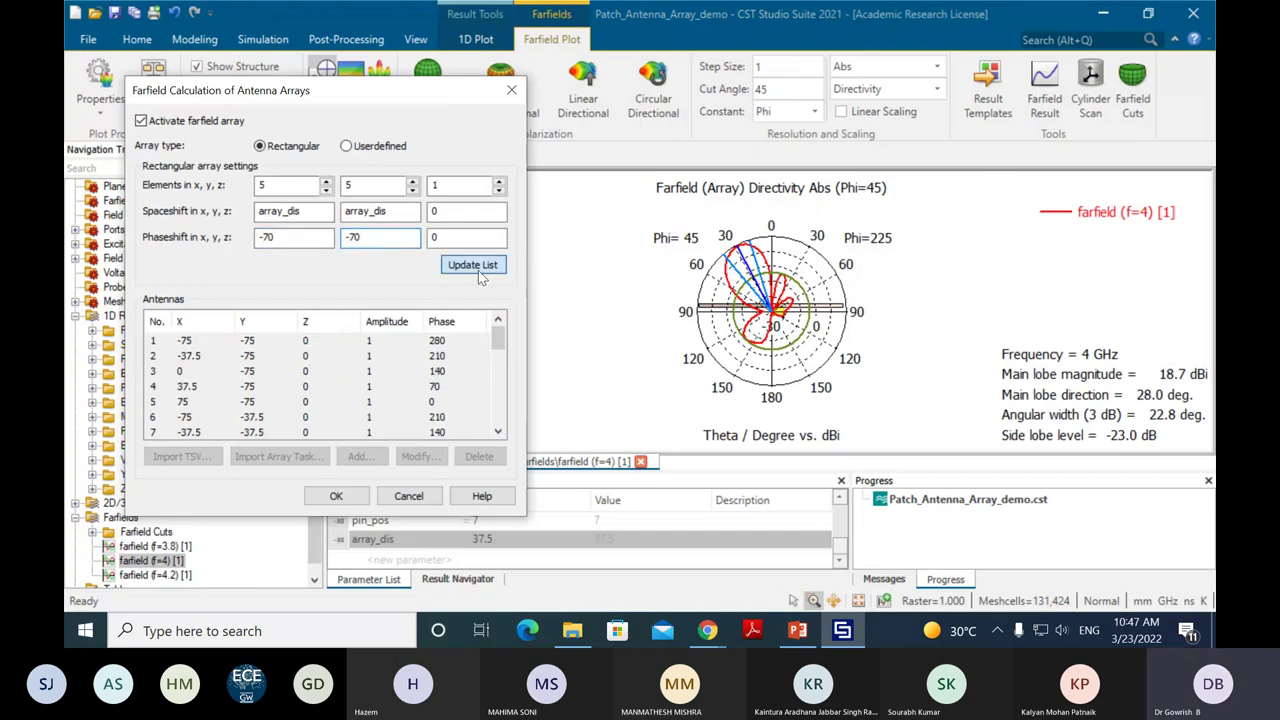
click(334, 495)
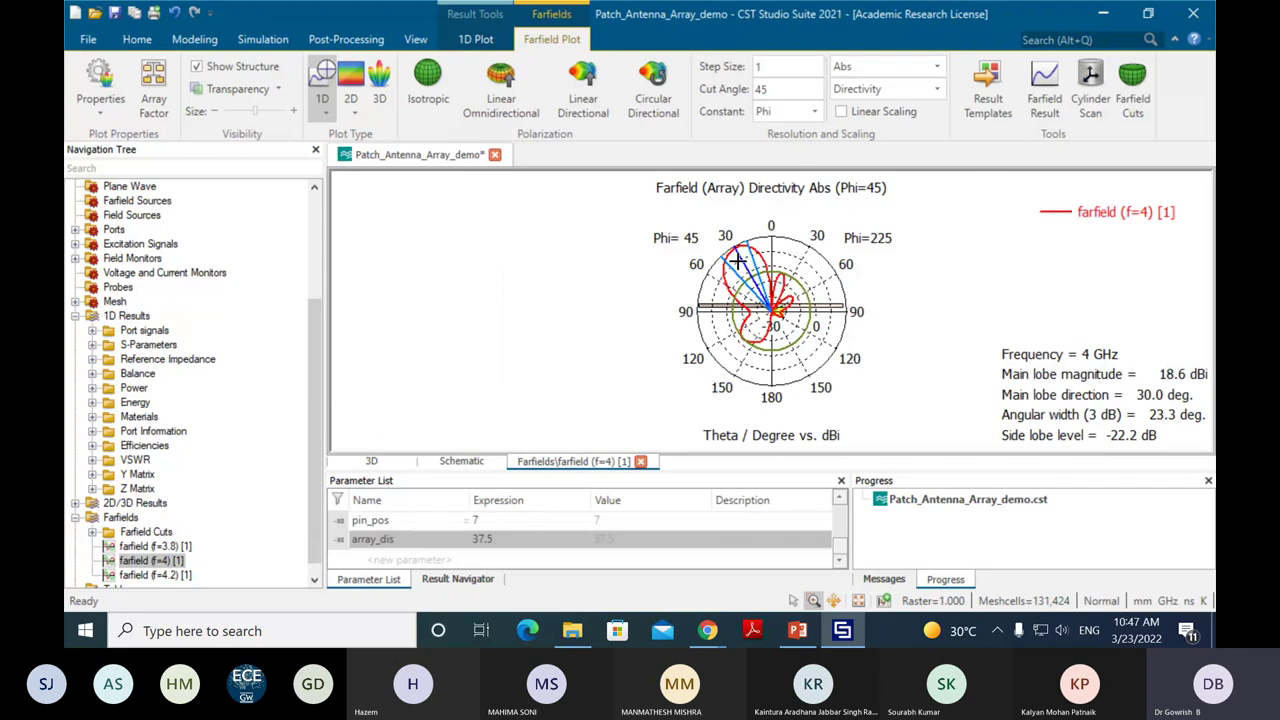
Step: Check the steered beam in the 3D farfield and its direction in the 1D cut at constant Phi 45
click(378, 80)
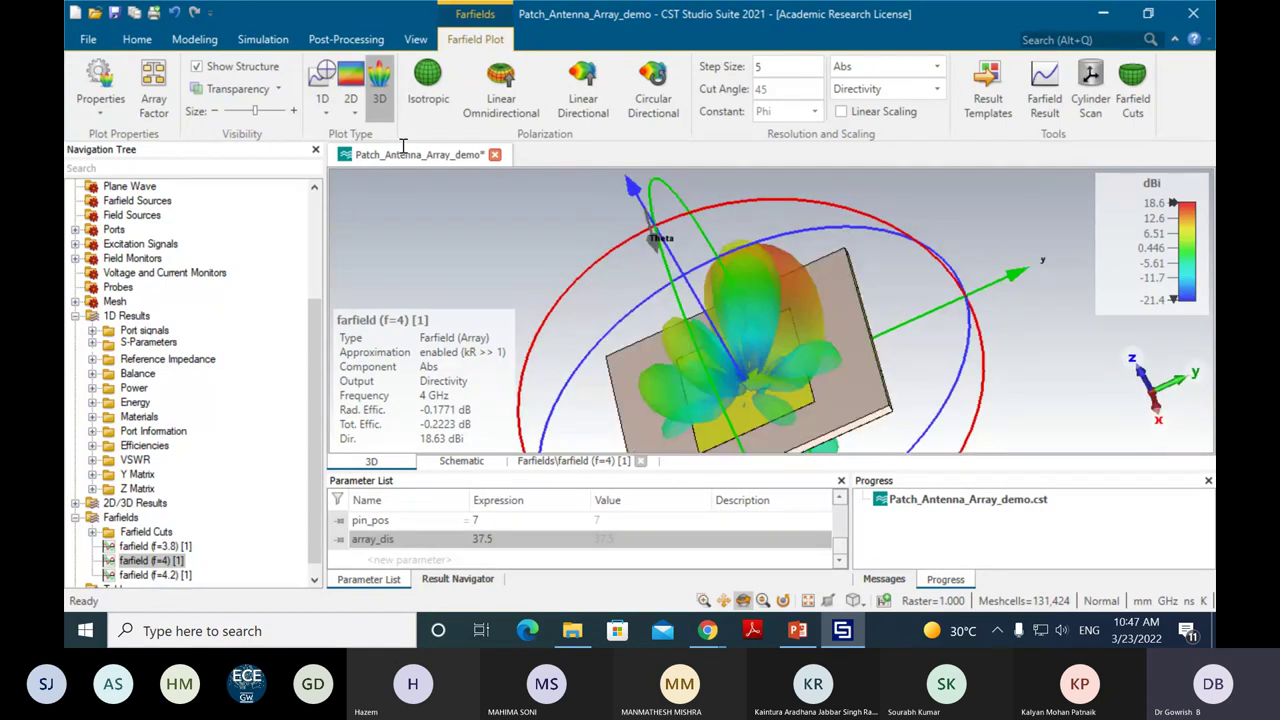
click(323, 80)
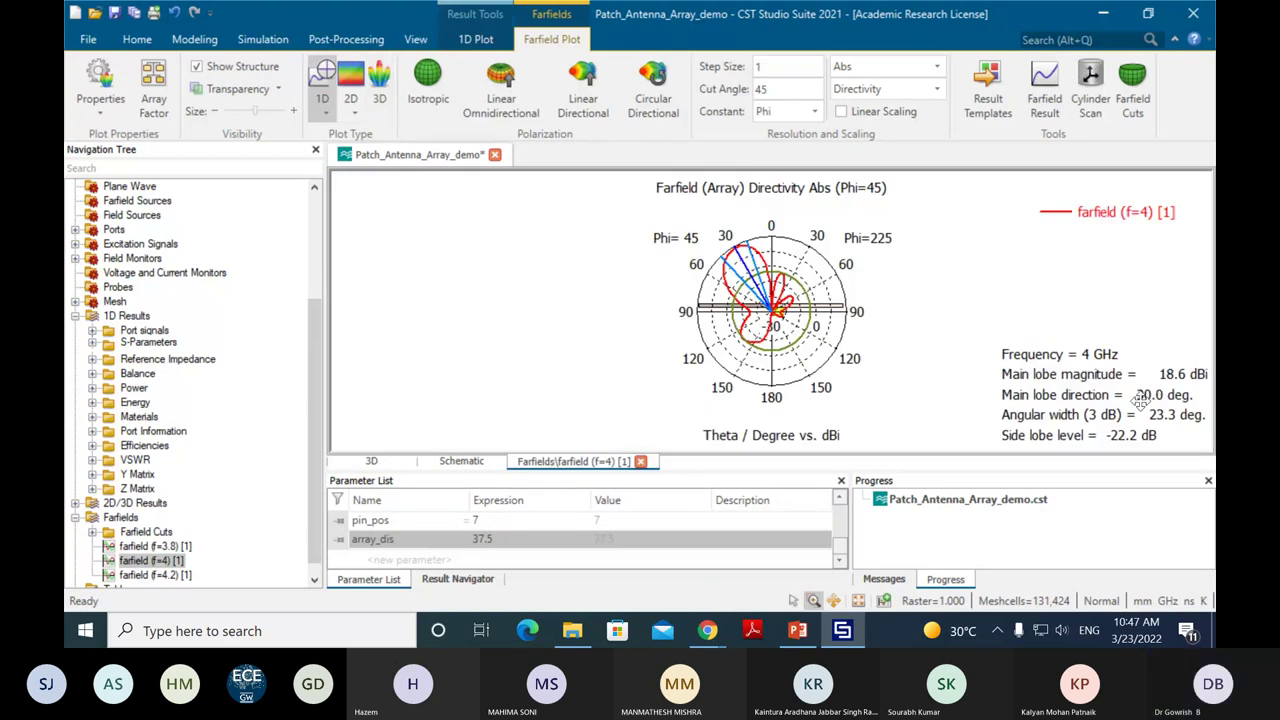
click(815, 113)
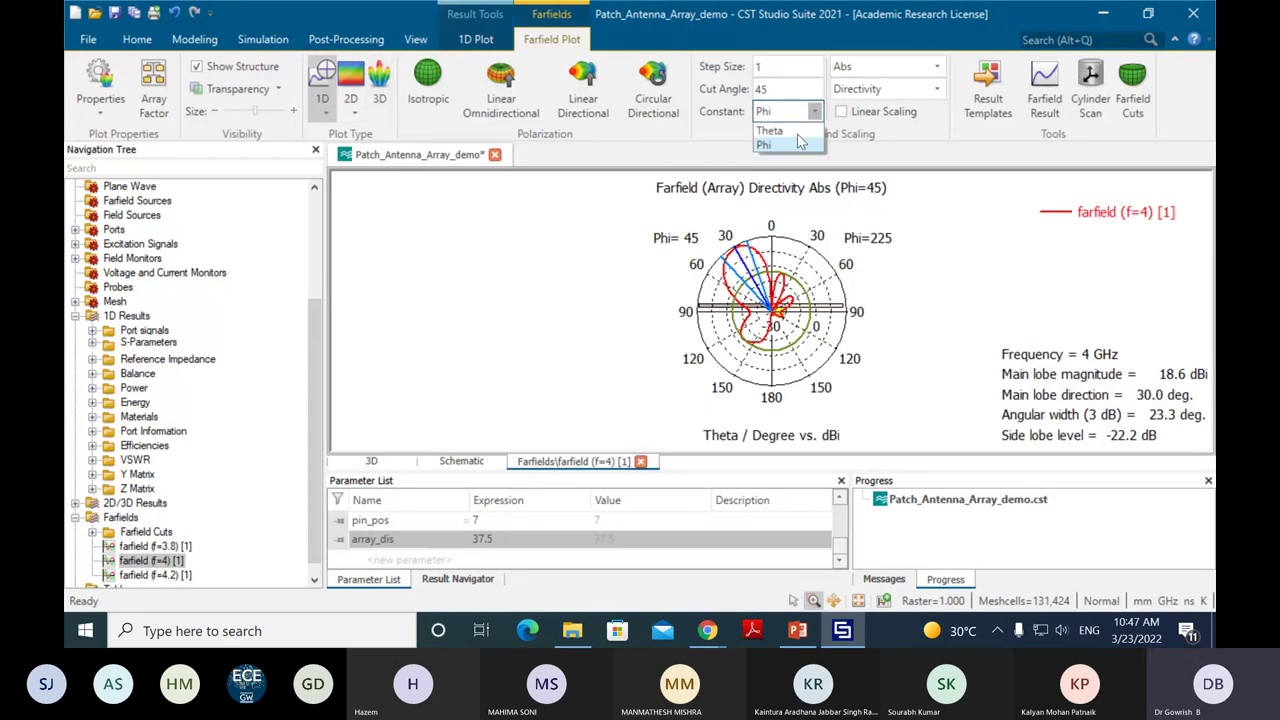
click(795, 143)
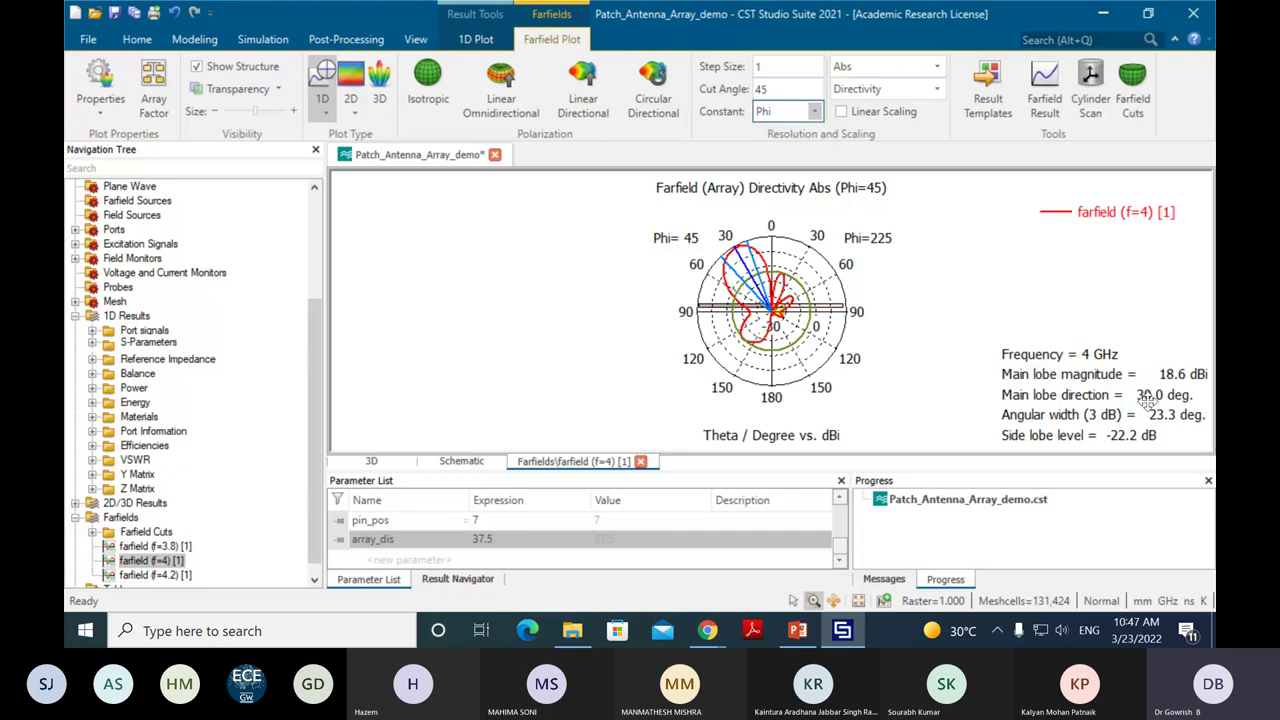
Step: Change the polar farfield cut to constant Theta with a cut angle of 30
click(814, 112)
click(802, 127)
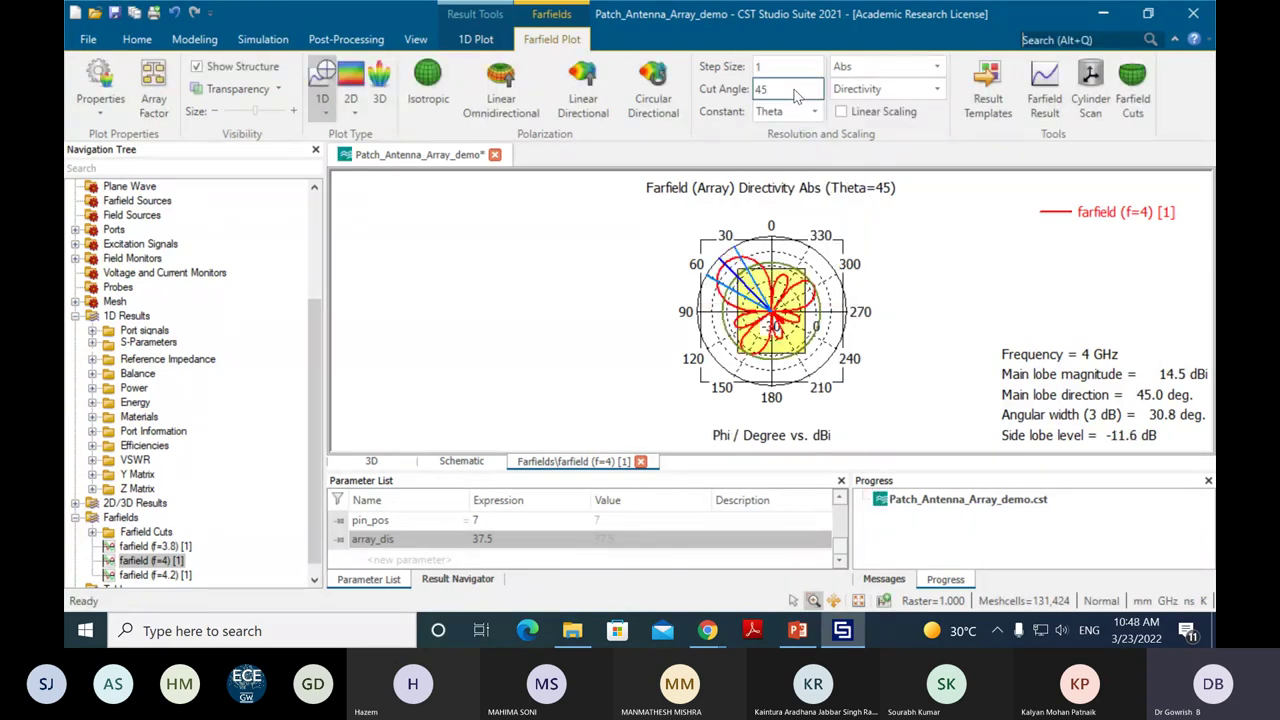
double_click(778, 92)
key(Return)
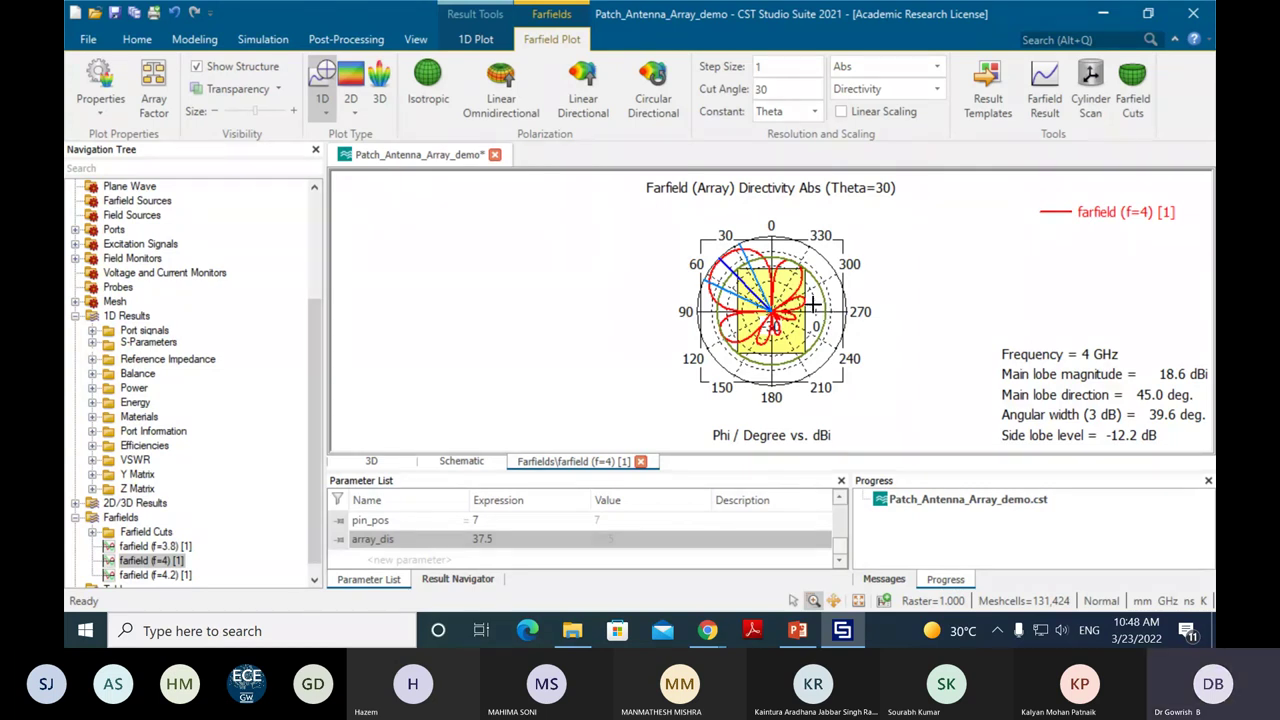
Step: Show the 4 GHz farfield in 3D and deactivate the farfield array so that only the single patch's pattern is plotted
click(379, 88)
drag(600, 300, 575, 290)
drag(735, 360, 680, 300)
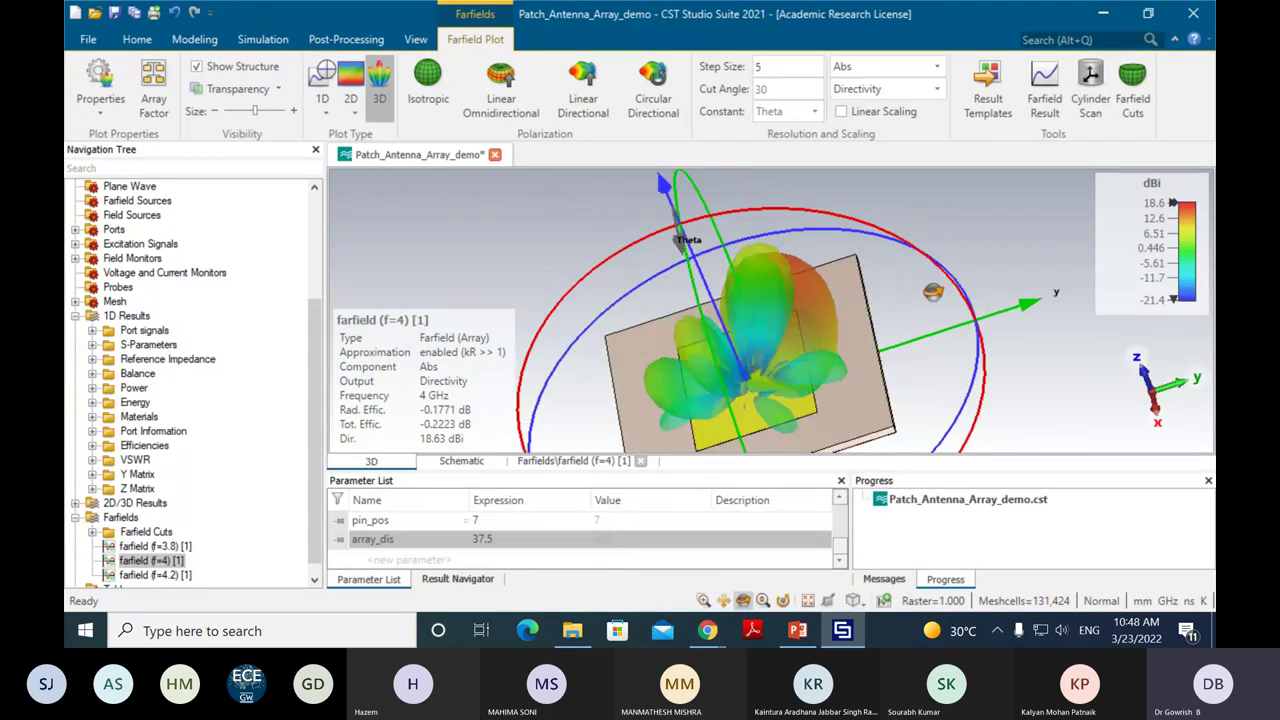
click(153, 92)
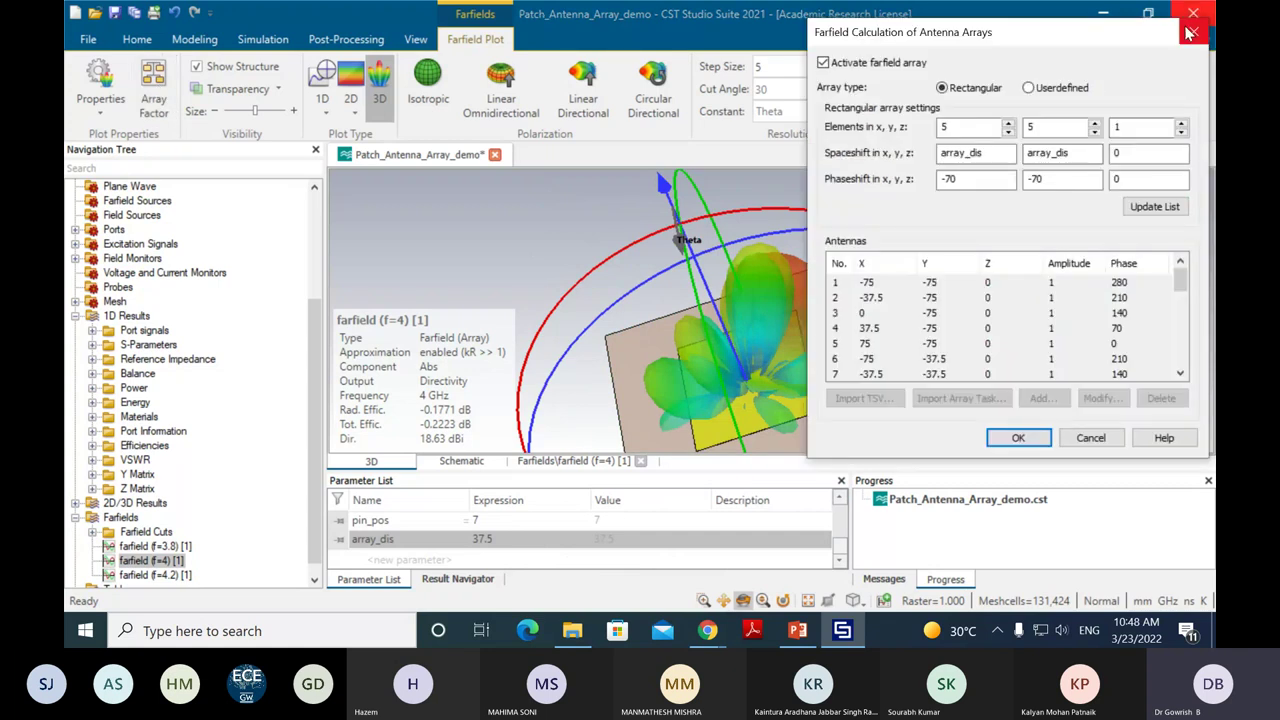
click(886, 63)
click(1018, 438)
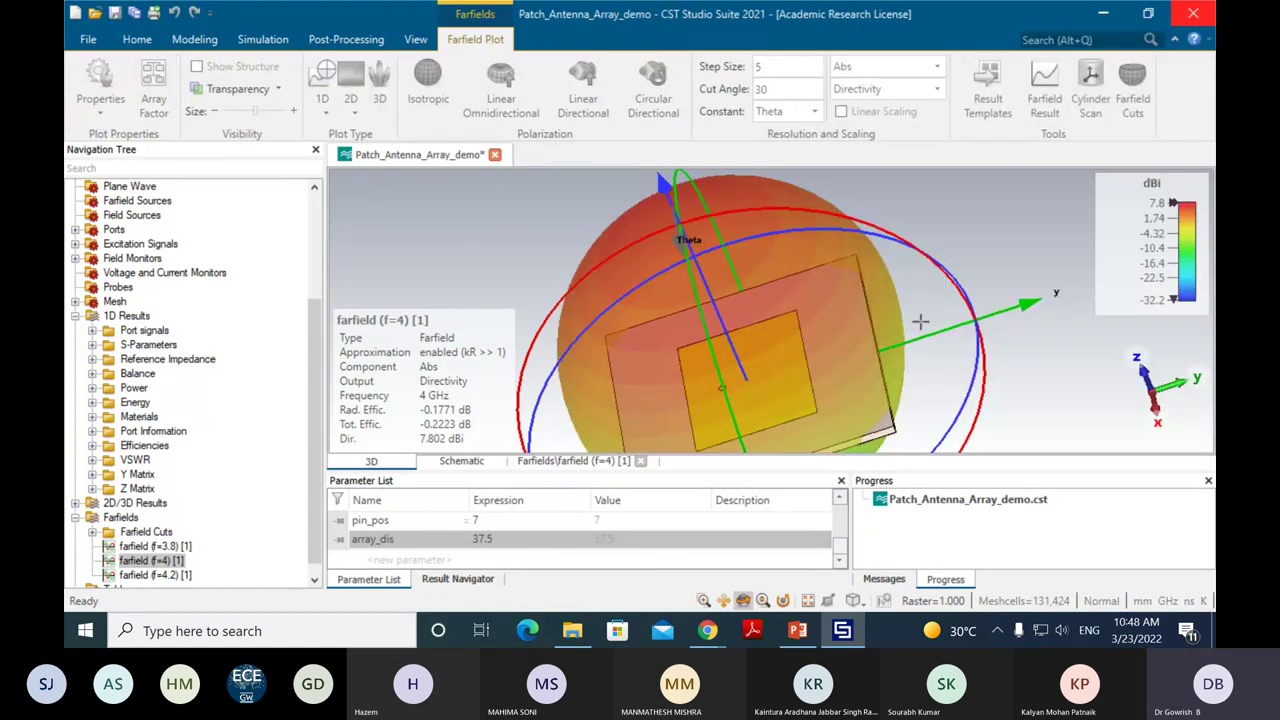
scroll(984, 295, up, 3)
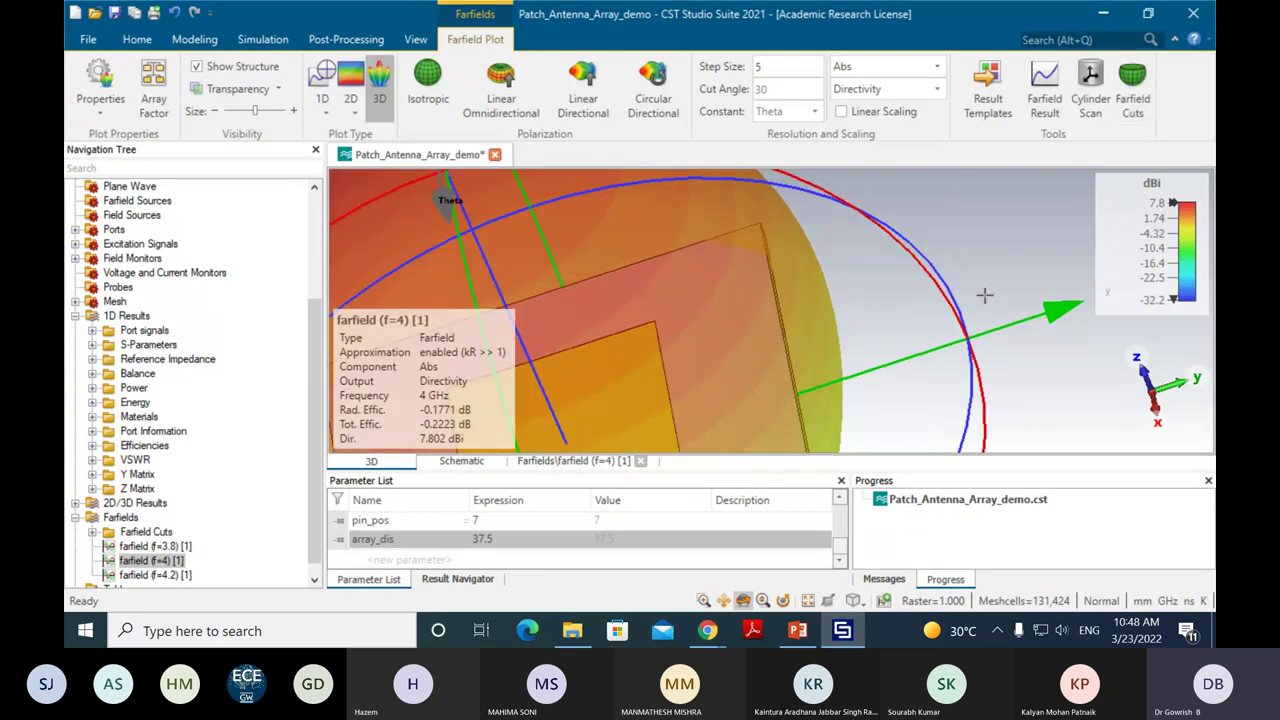
scroll(822, 331, down, 5)
key(space)
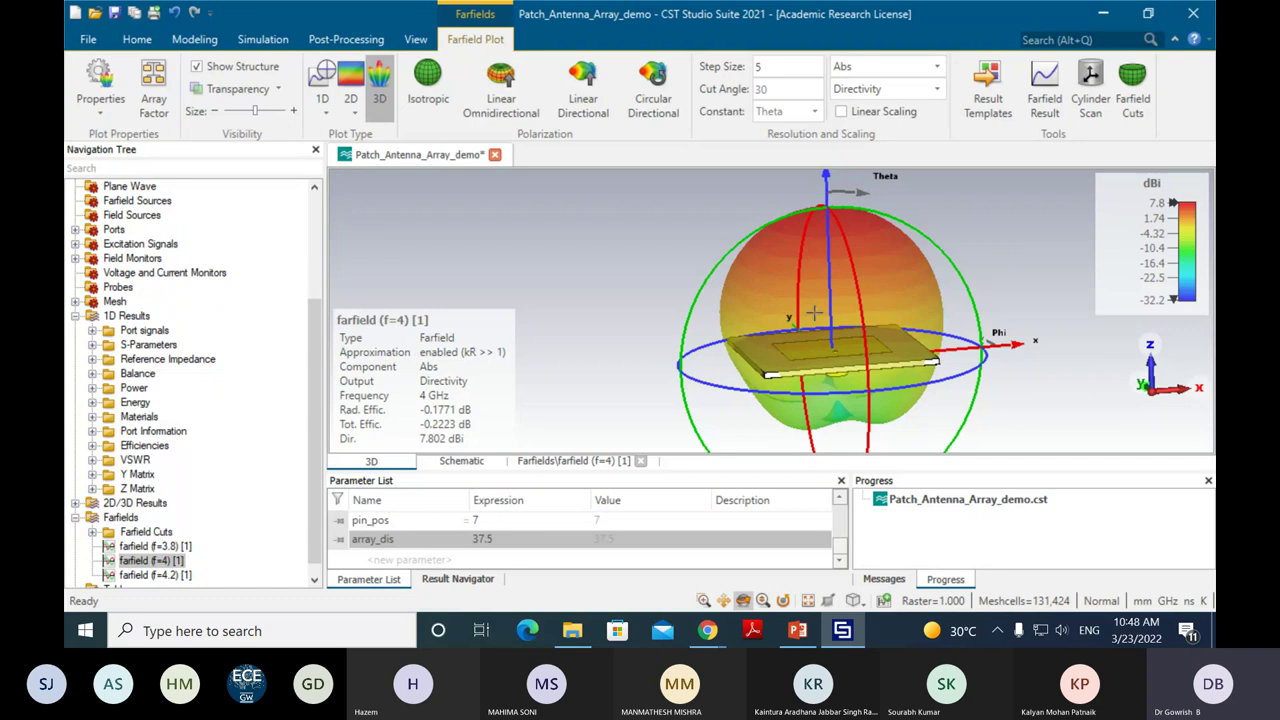
Step: Create an Array Task simulation project from the patch antenna model, bringing up its array properties
click(252, 41)
click(172, 42)
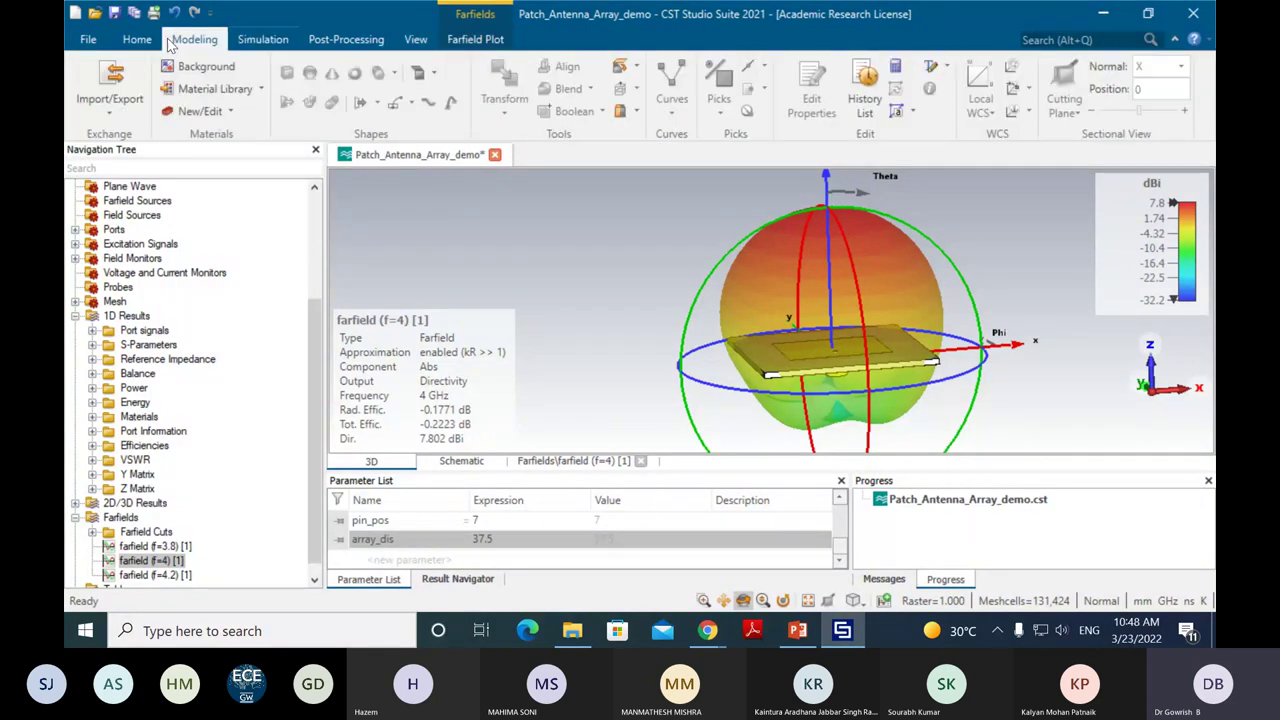
scroll(168, 48, down, 2)
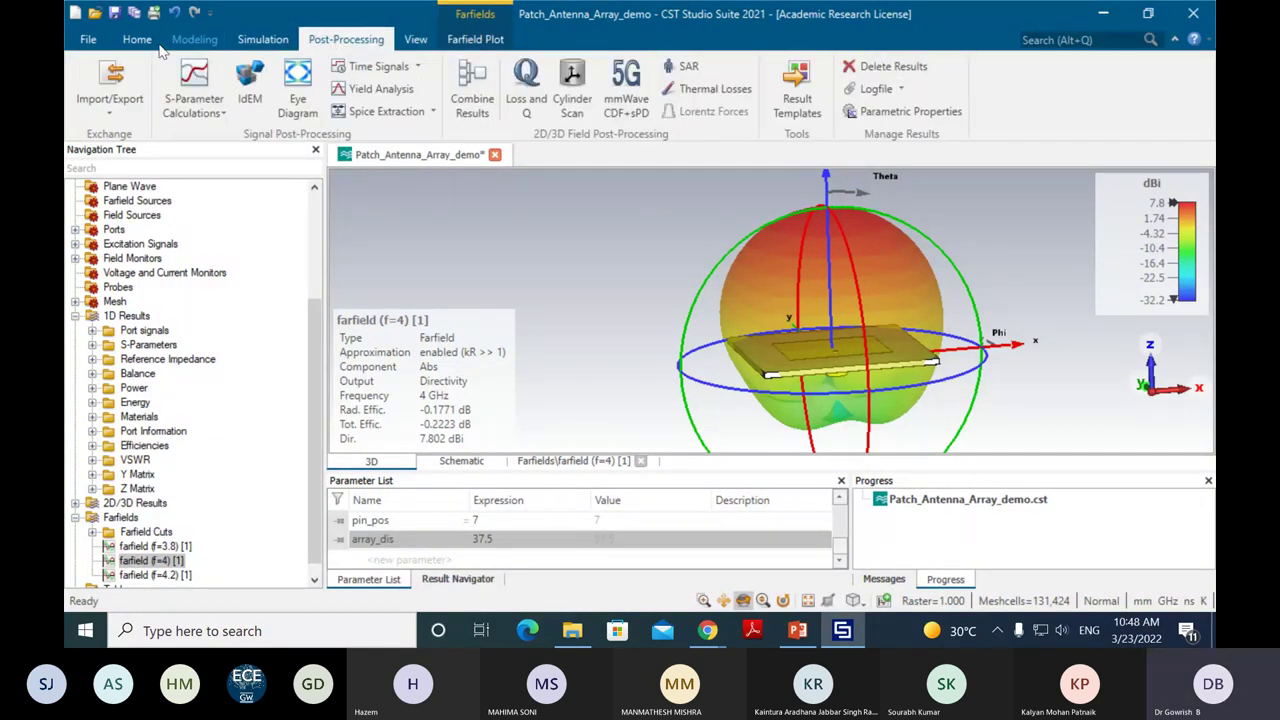
click(137, 39)
click(273, 100)
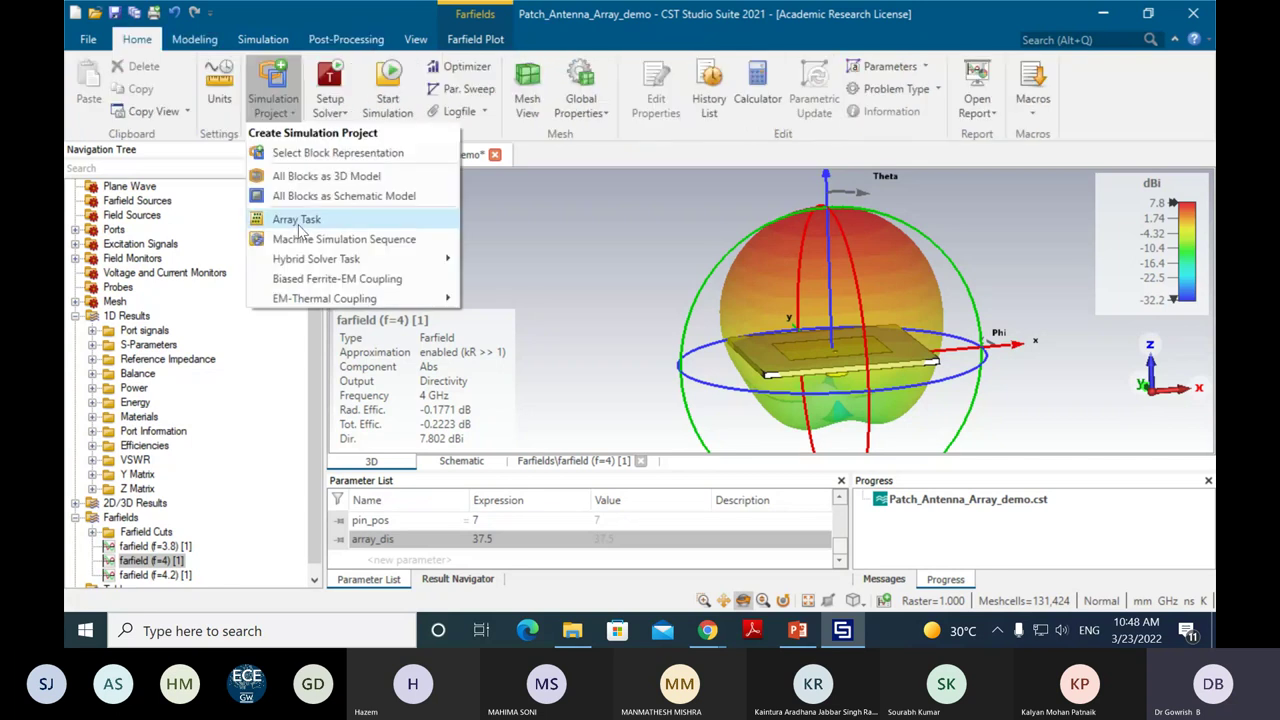
click(299, 229)
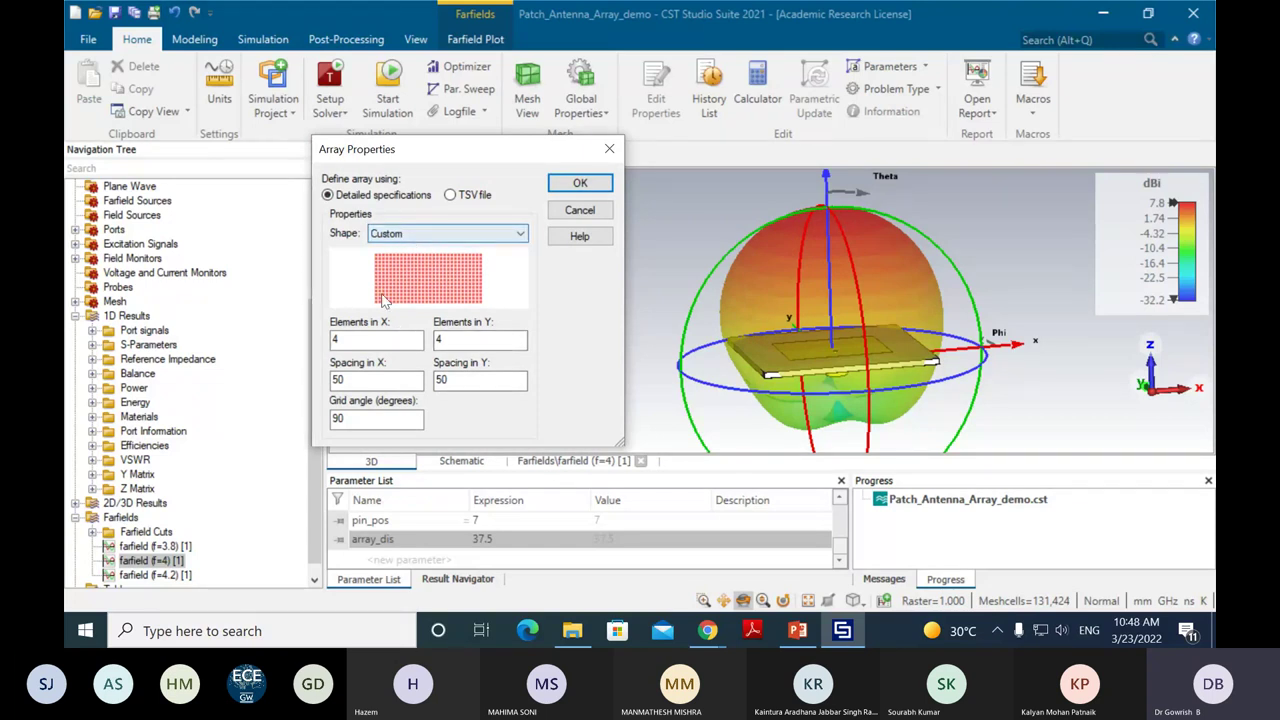
Step: Preview the Octagon, Circle and Ellipse element layouts among the available array shapes
click(444, 236)
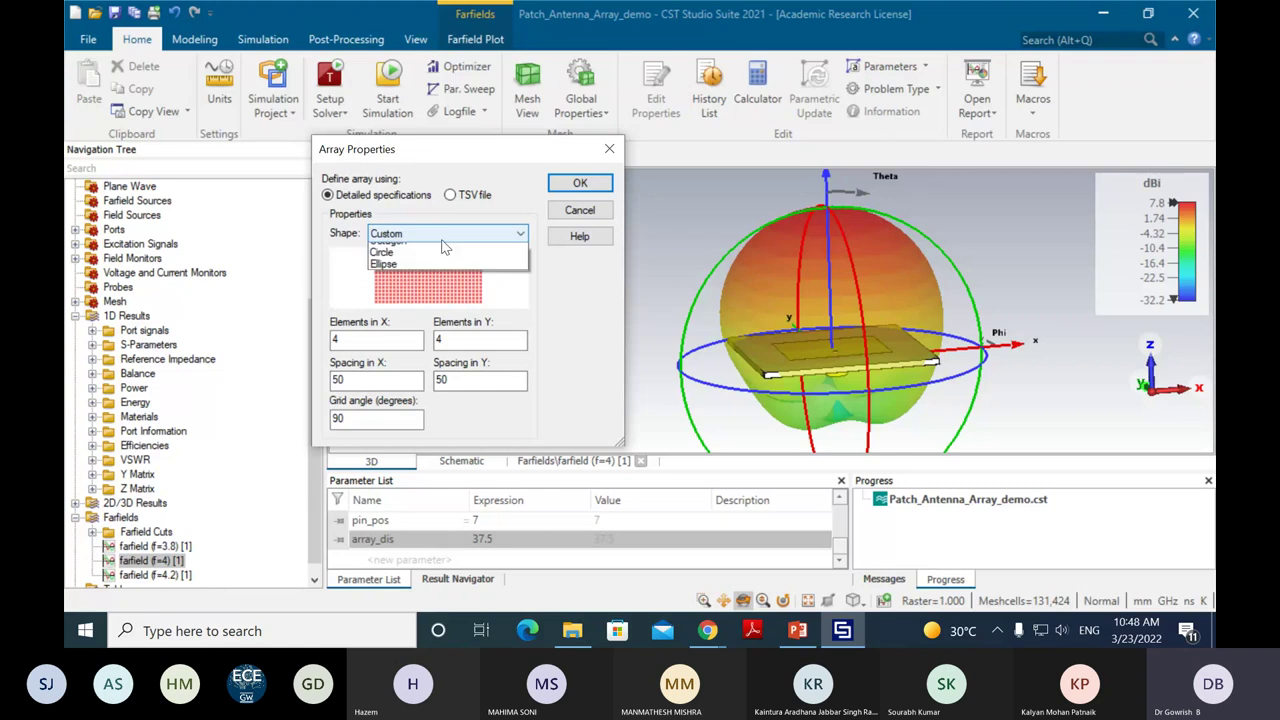
click(446, 286)
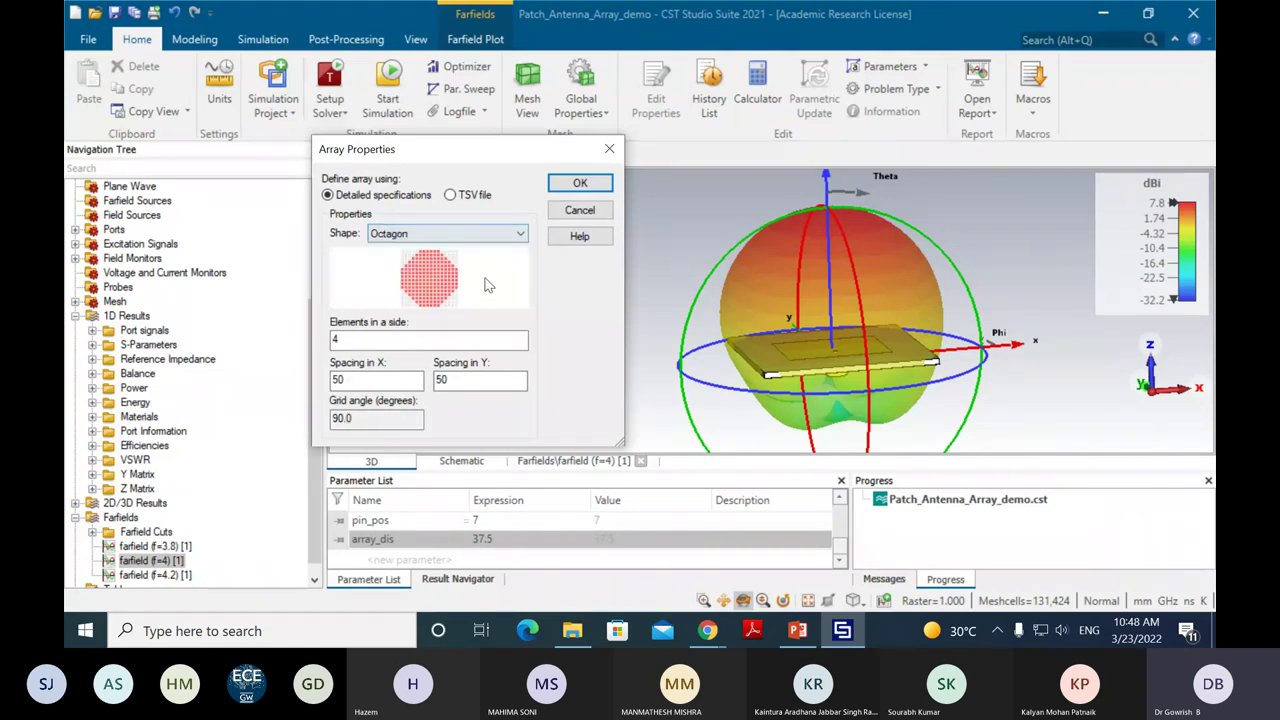
click(446, 234)
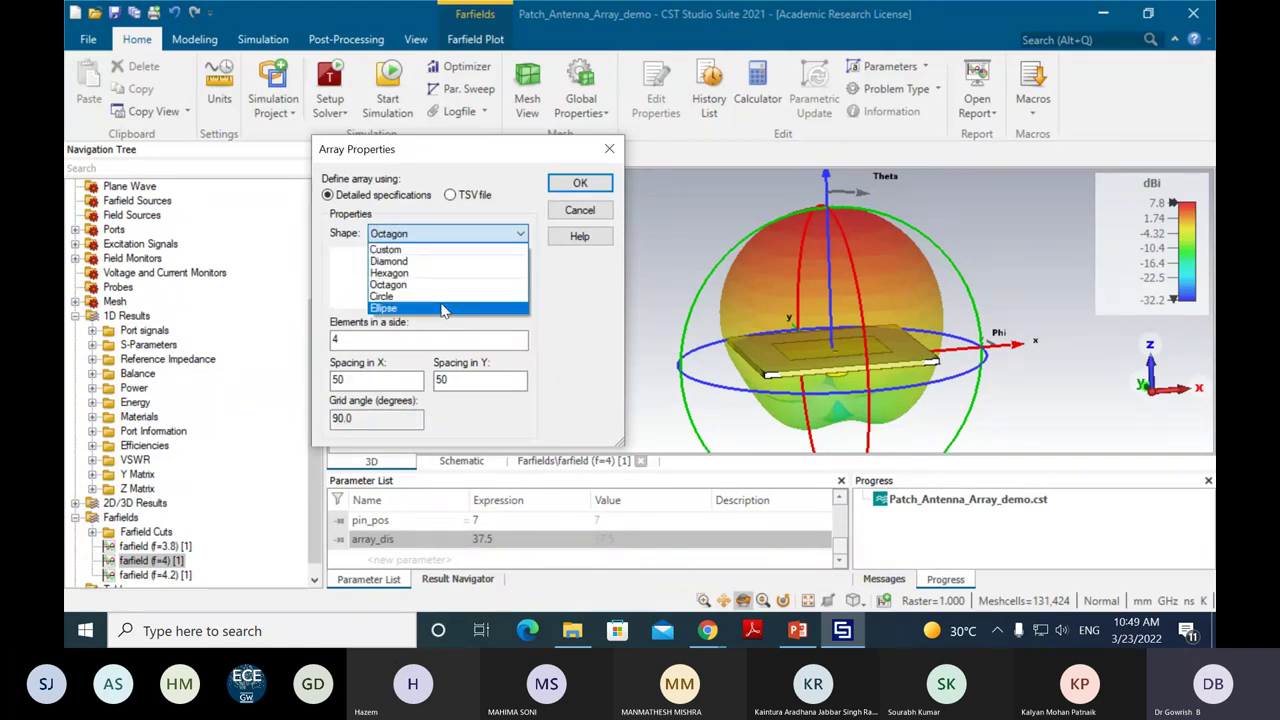
click(420, 297)
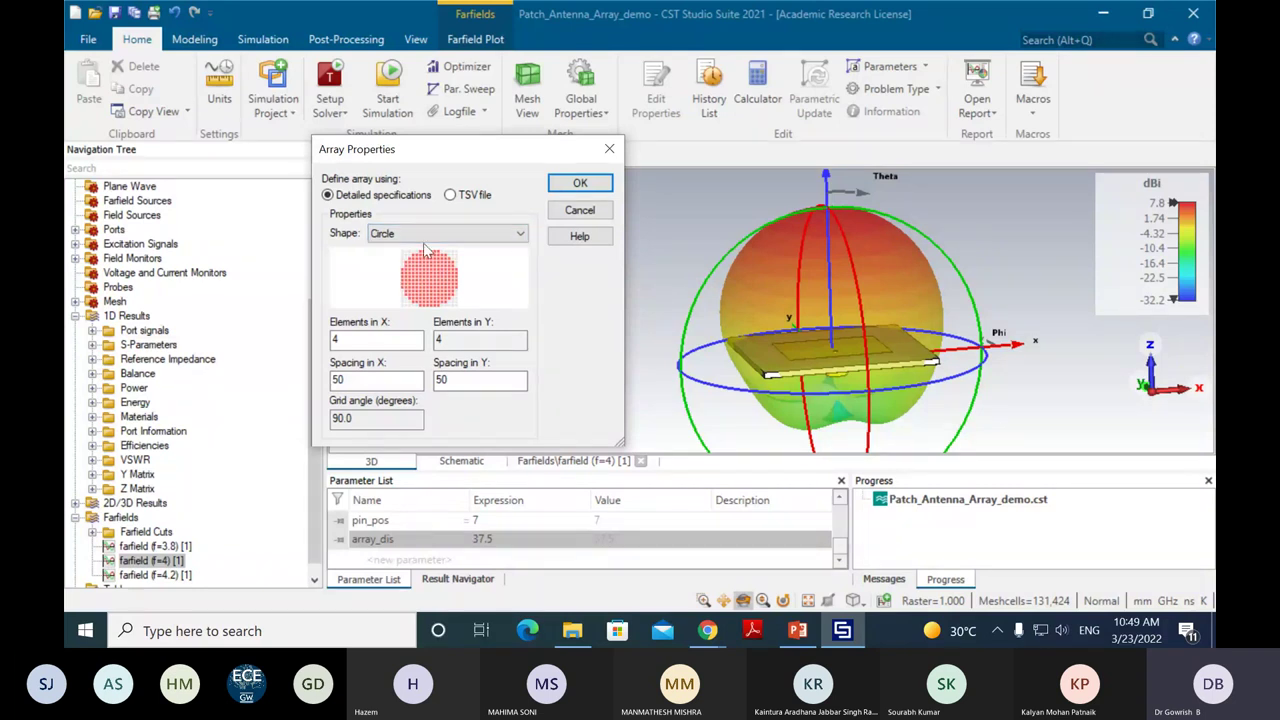
click(482, 235)
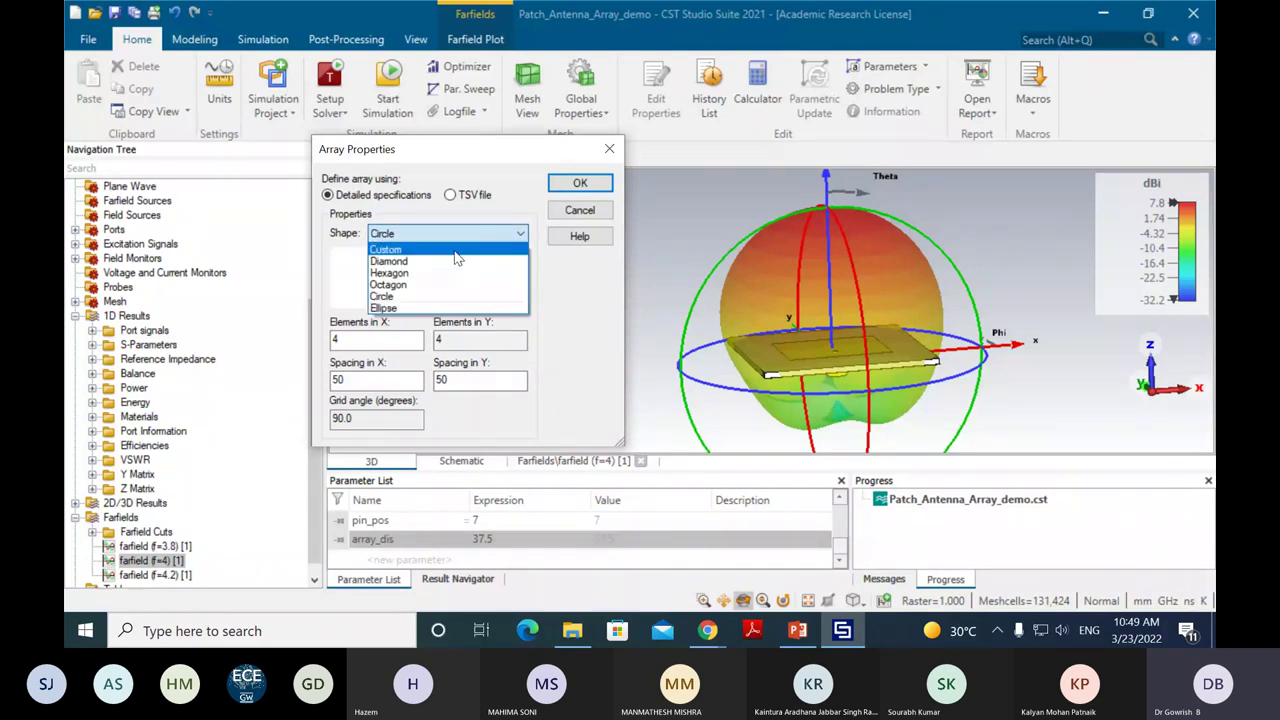
click(454, 252)
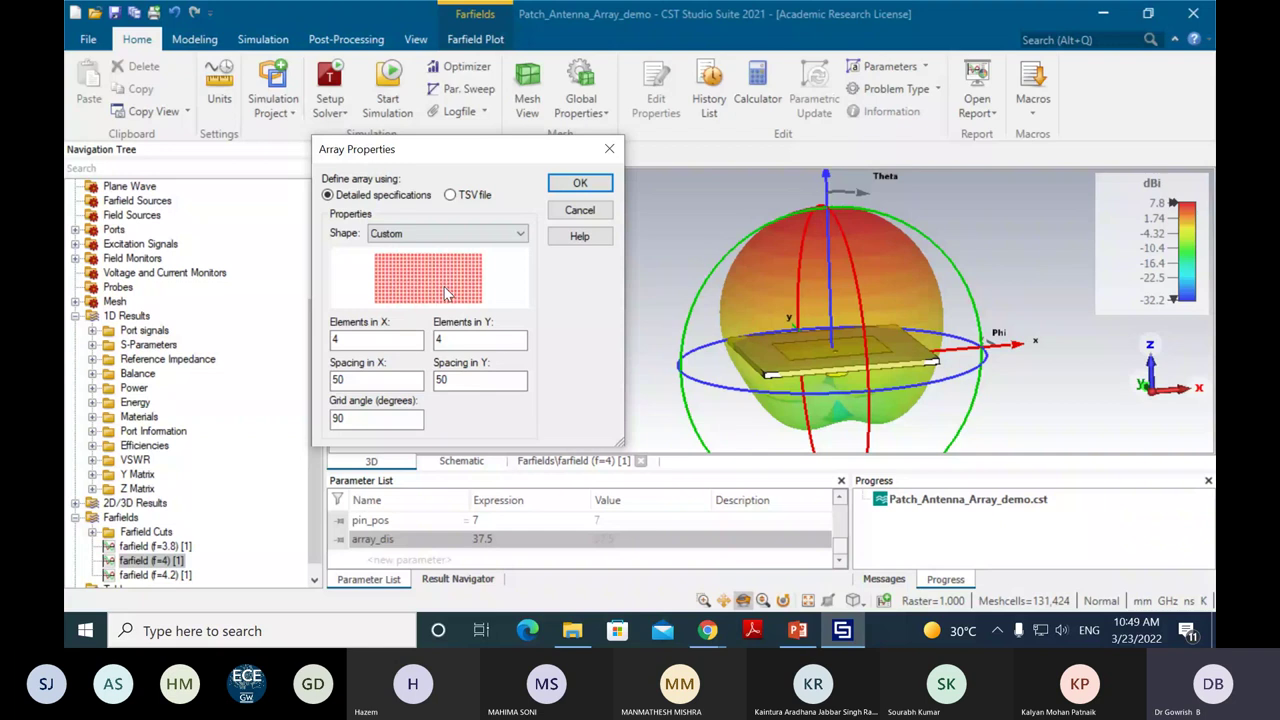
key(Down)
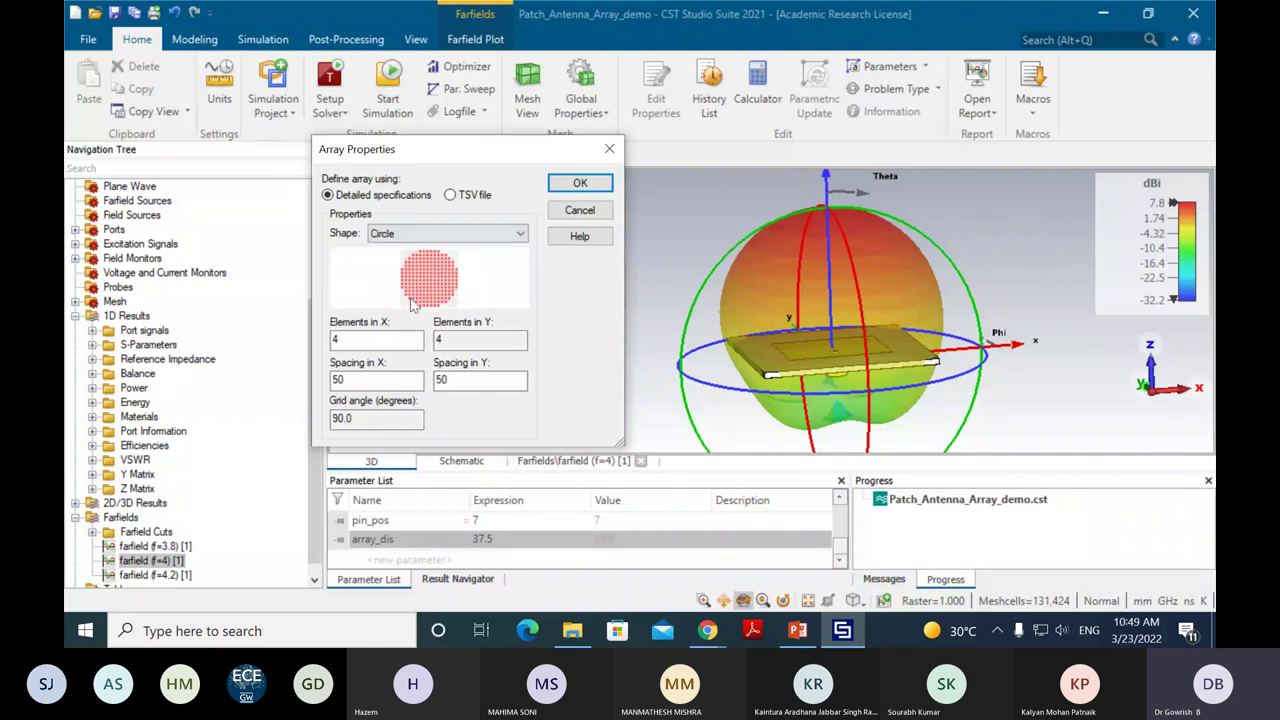
click(440, 235)
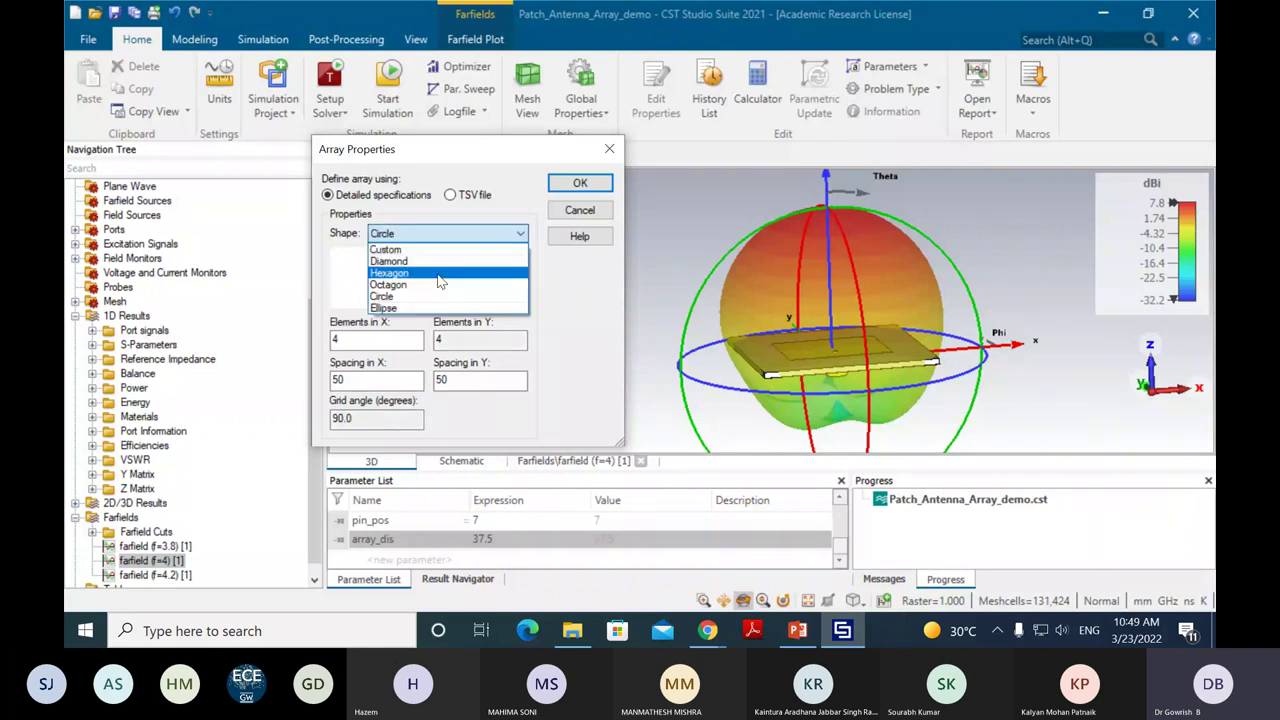
click(440, 307)
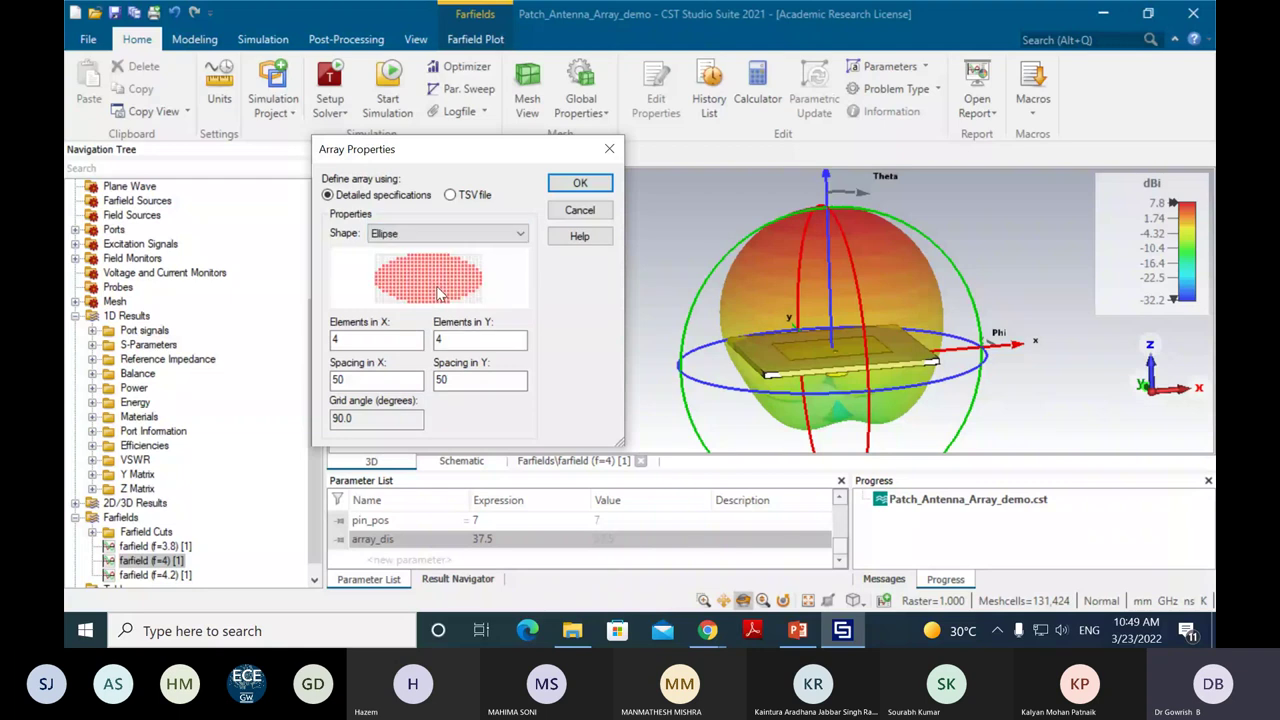
Step: Give the array a Custom shape with 2 elements in X and 2 elements in Y
click(446, 234)
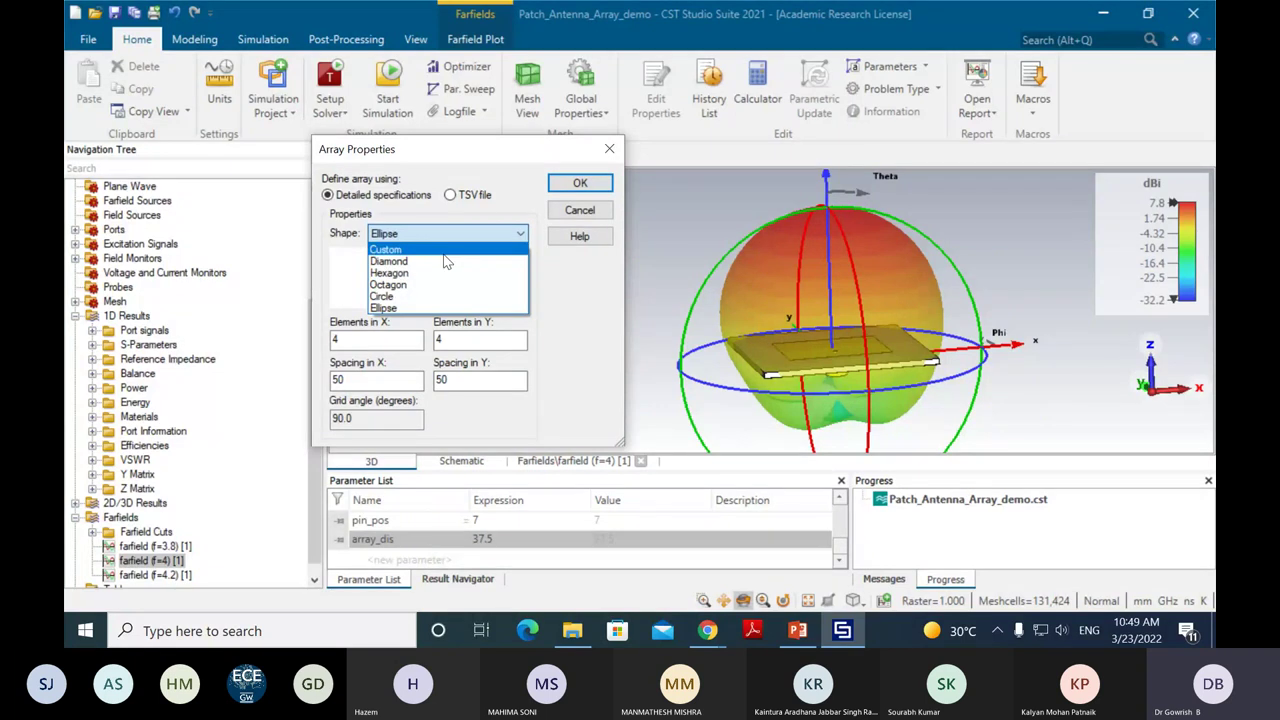
click(445, 251)
drag(360, 340, 302, 340)
text(2)
key(Tab)
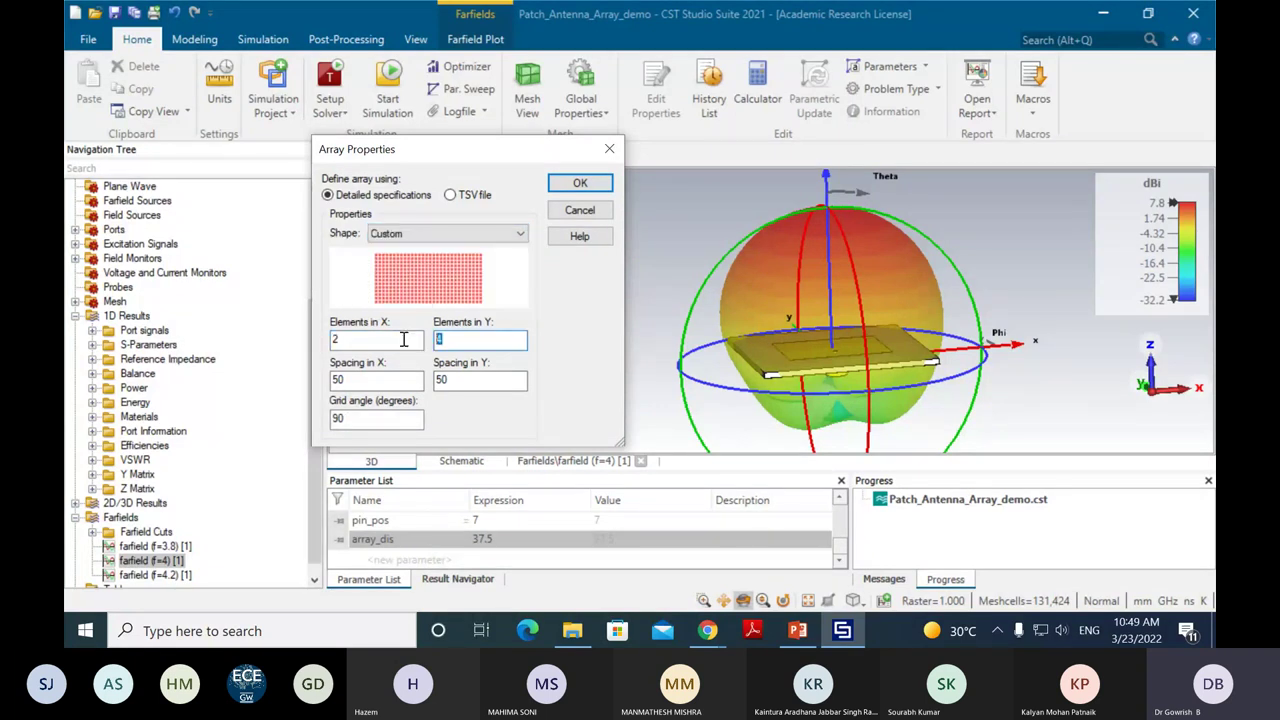
text(2)
Step: Set the element spacing in both X and Y to array_dis and accept the array properties
drag(405, 376, 334, 379)
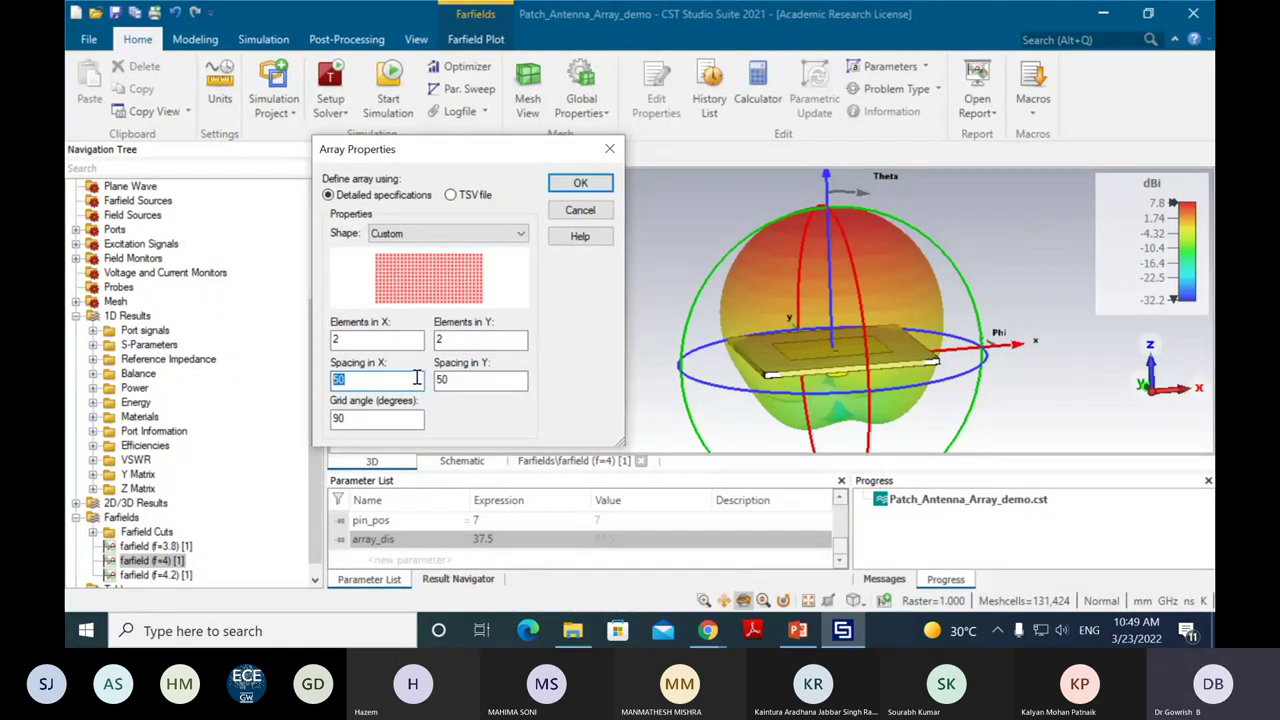
text(array_dis)
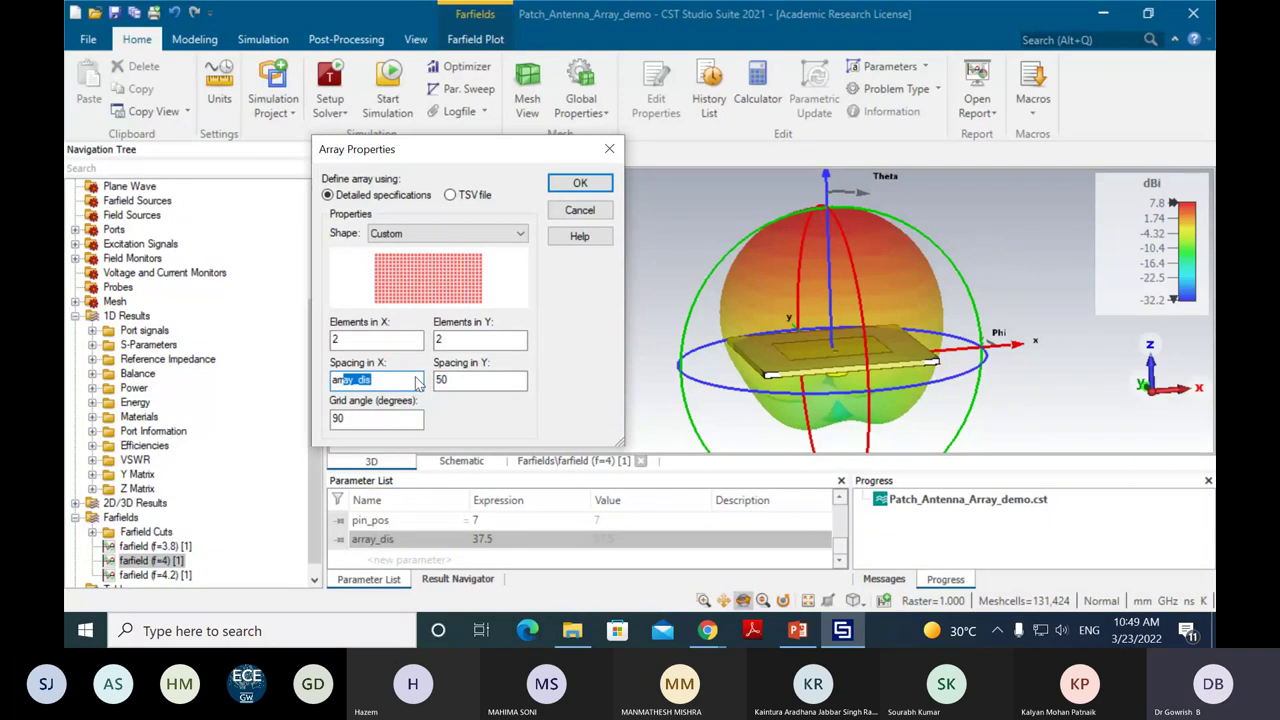
key(End)
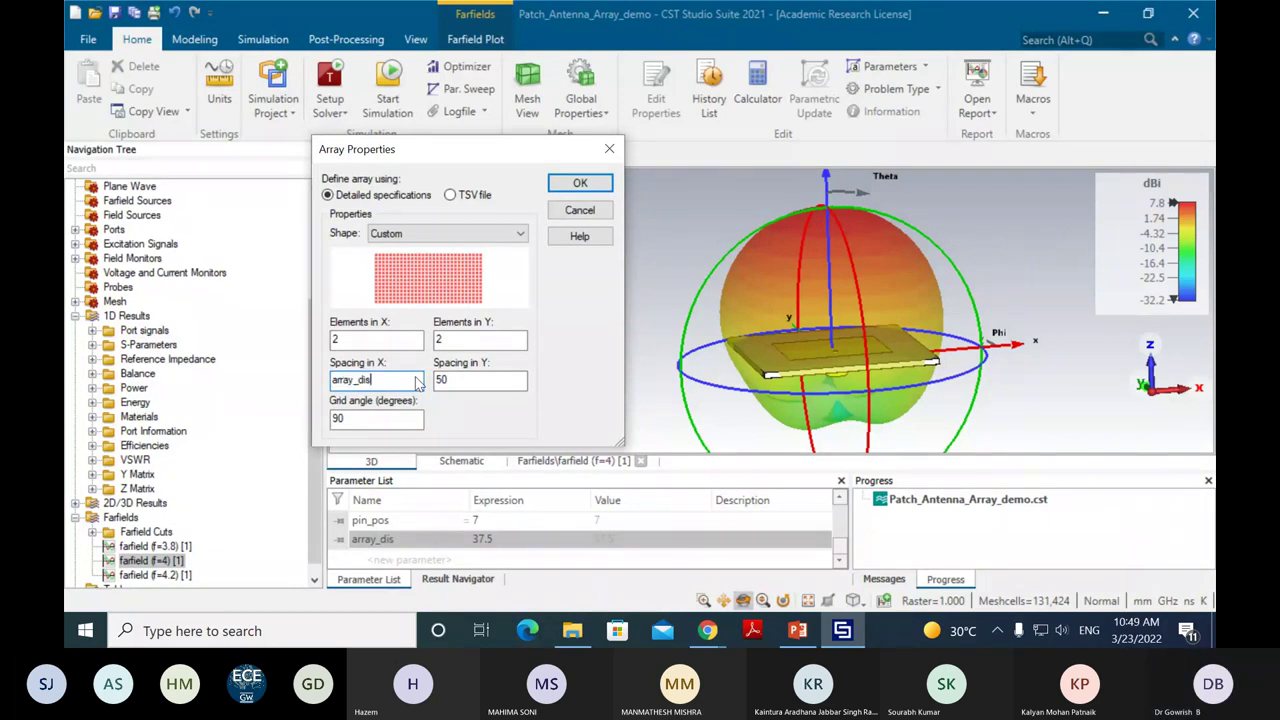
key(Tab)
text(a)
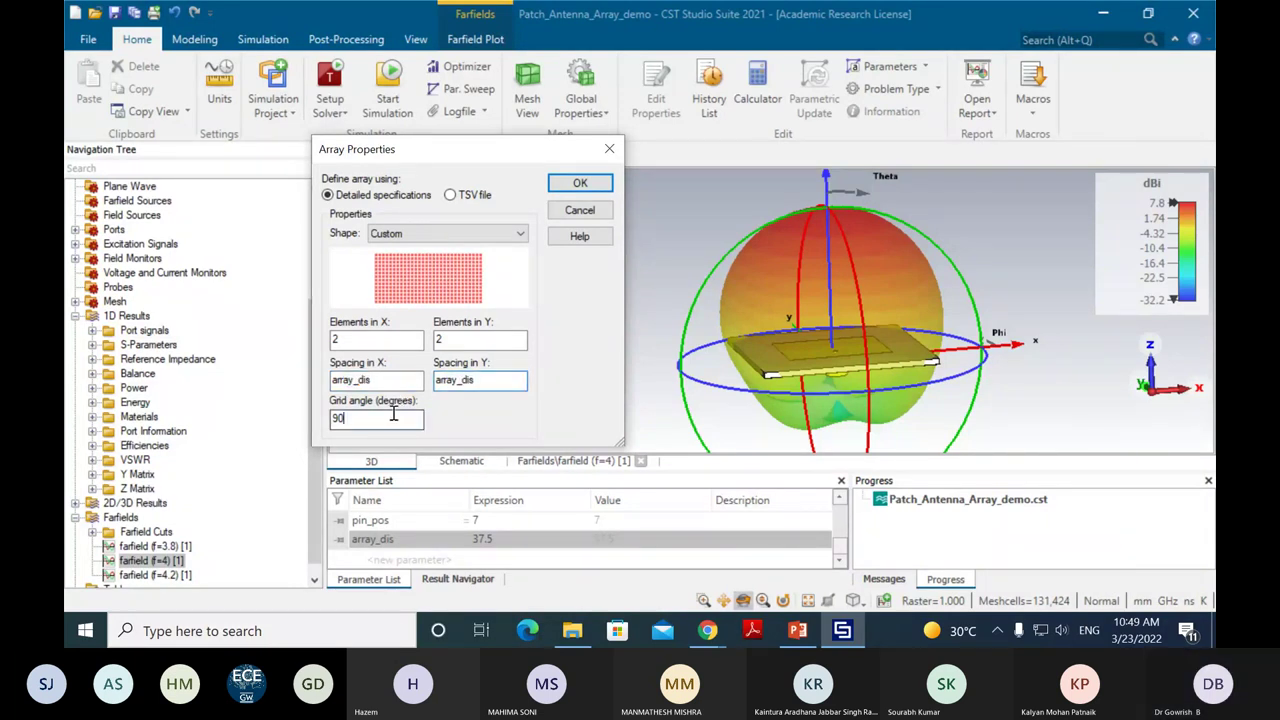
click(596, 182)
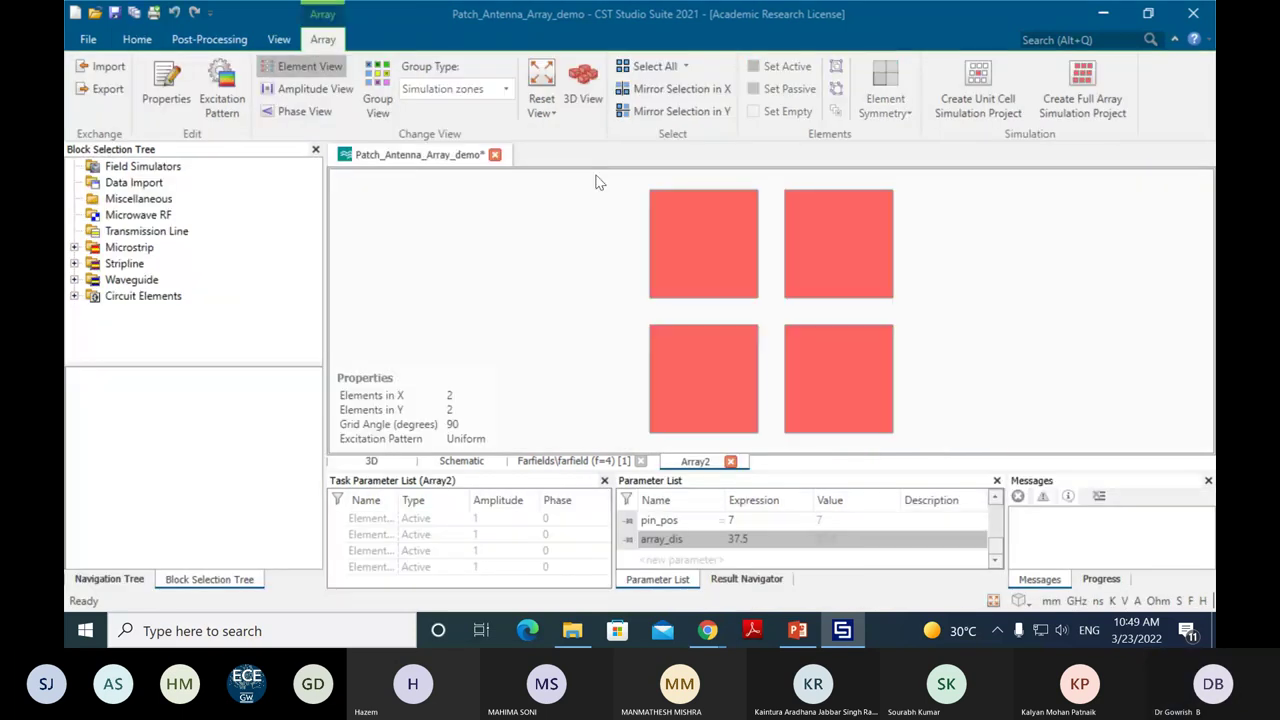
Step: Create a full array simulation project named Full Array3 with the Transient solver, simultaneous excitation and an operating frequency of 4.0 GHz
click(727, 393)
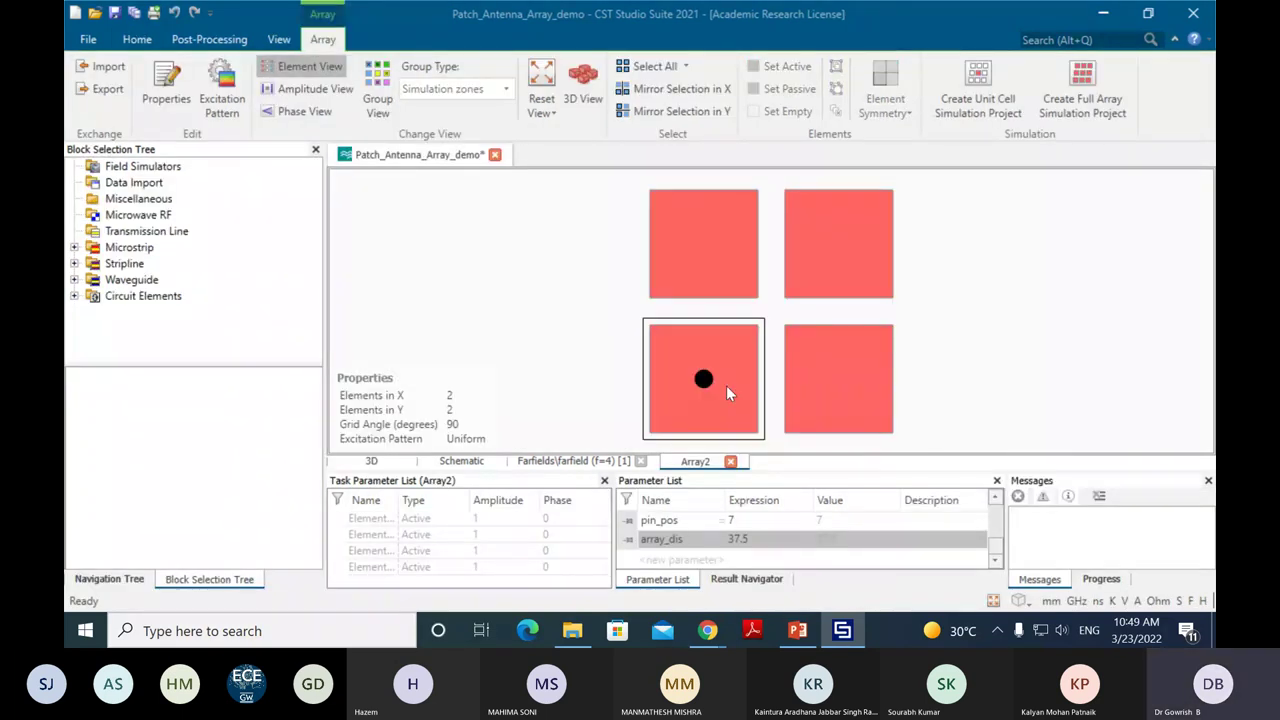
click(1083, 92)
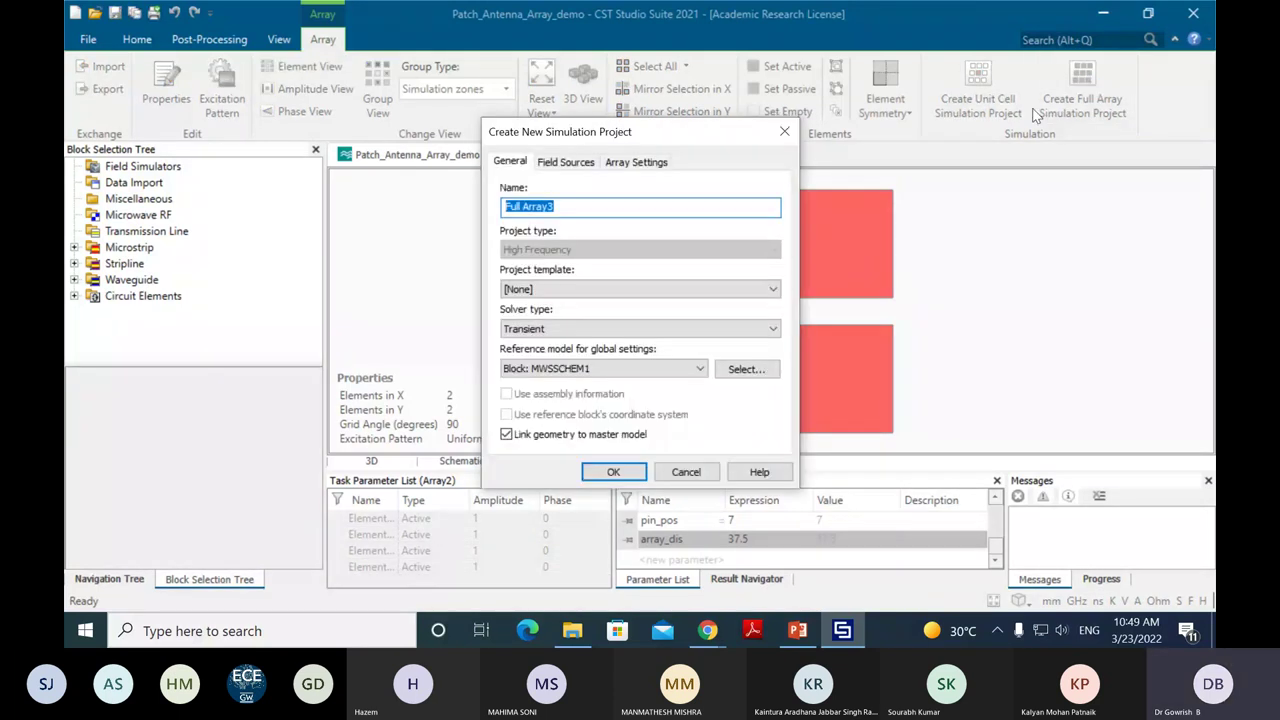
click(613, 471)
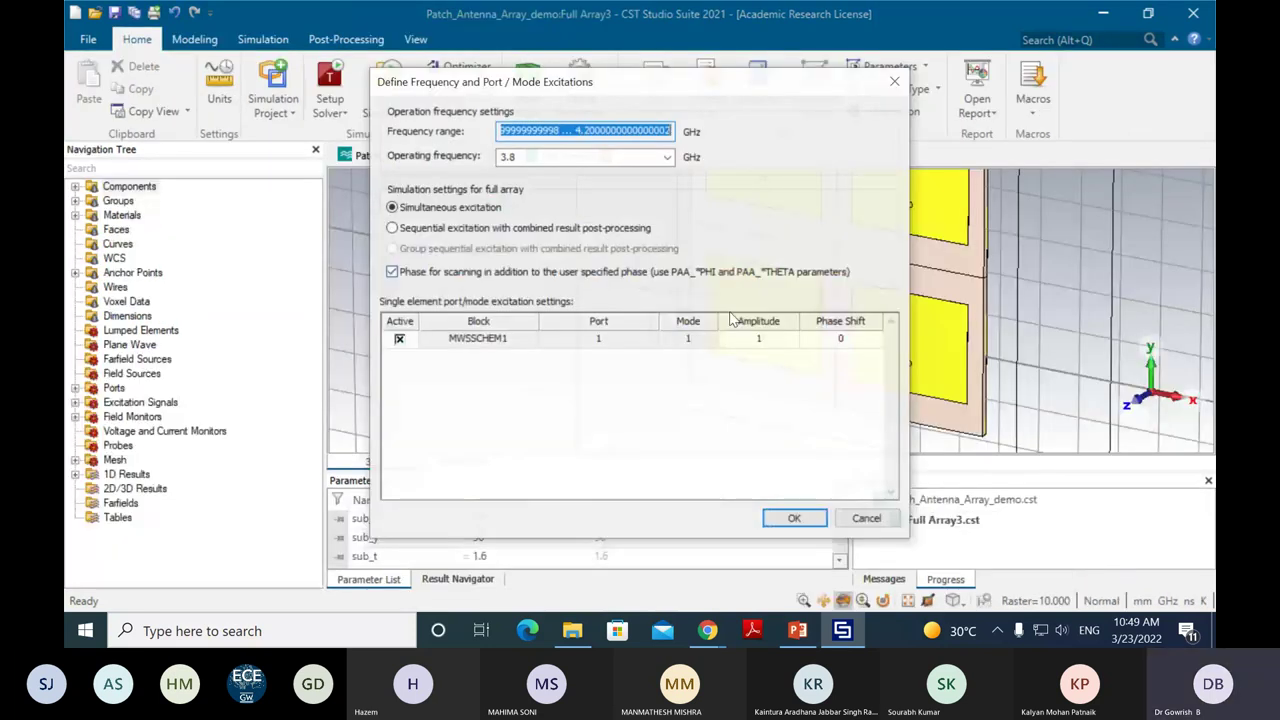
click(503, 158)
text(4.0)
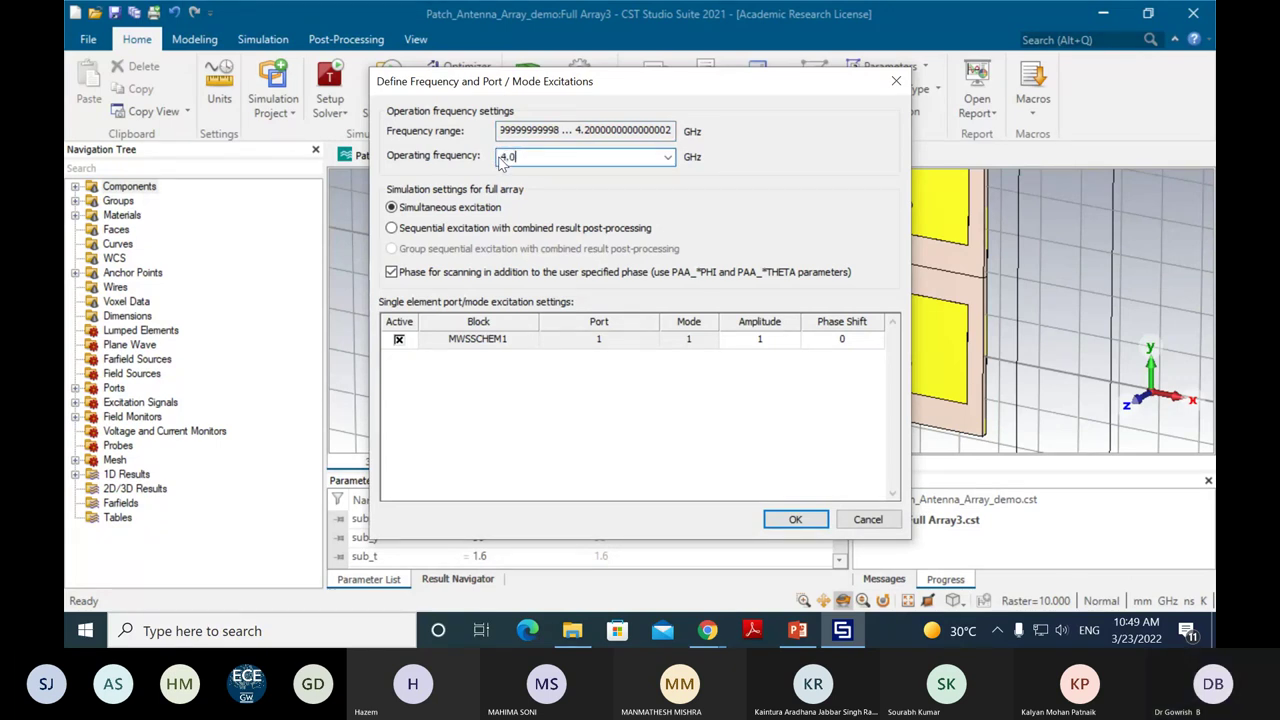
click(785, 519)
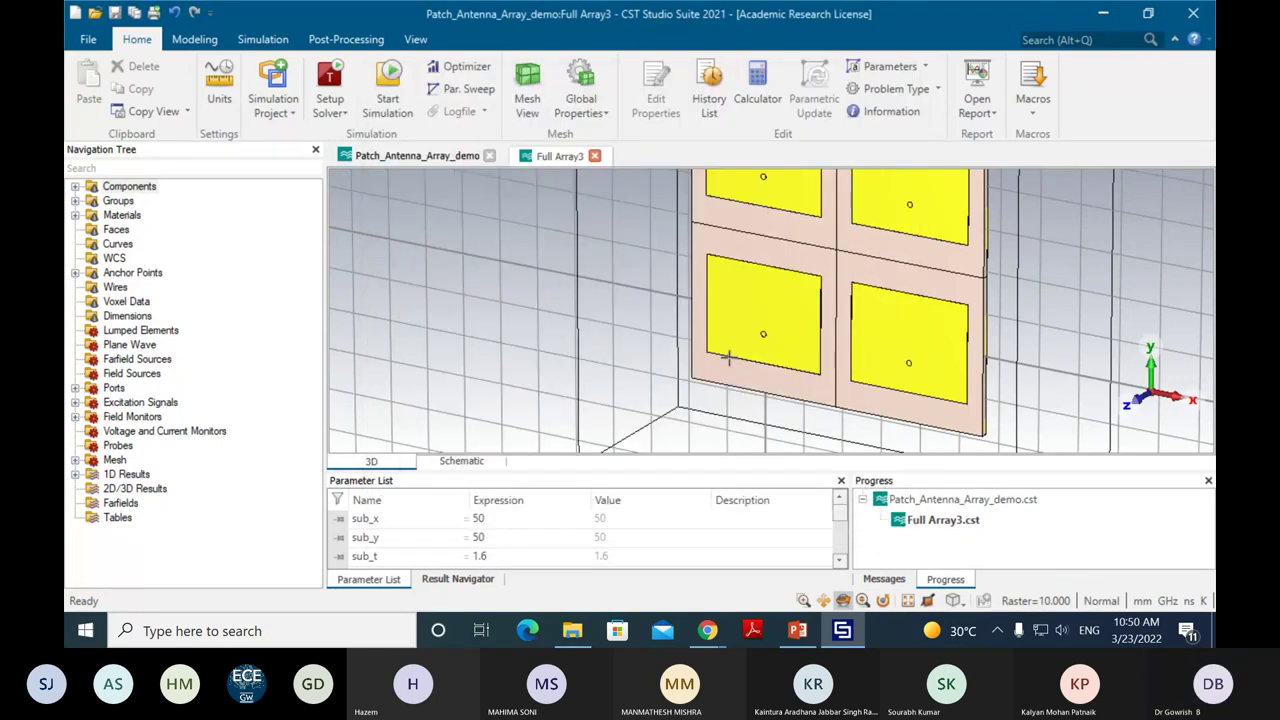
Step: Examine the full array model from the front and back, checking the four patches and the number on each feed port
drag(629, 362, 777, 303)
scroll(804, 260, down, 3)
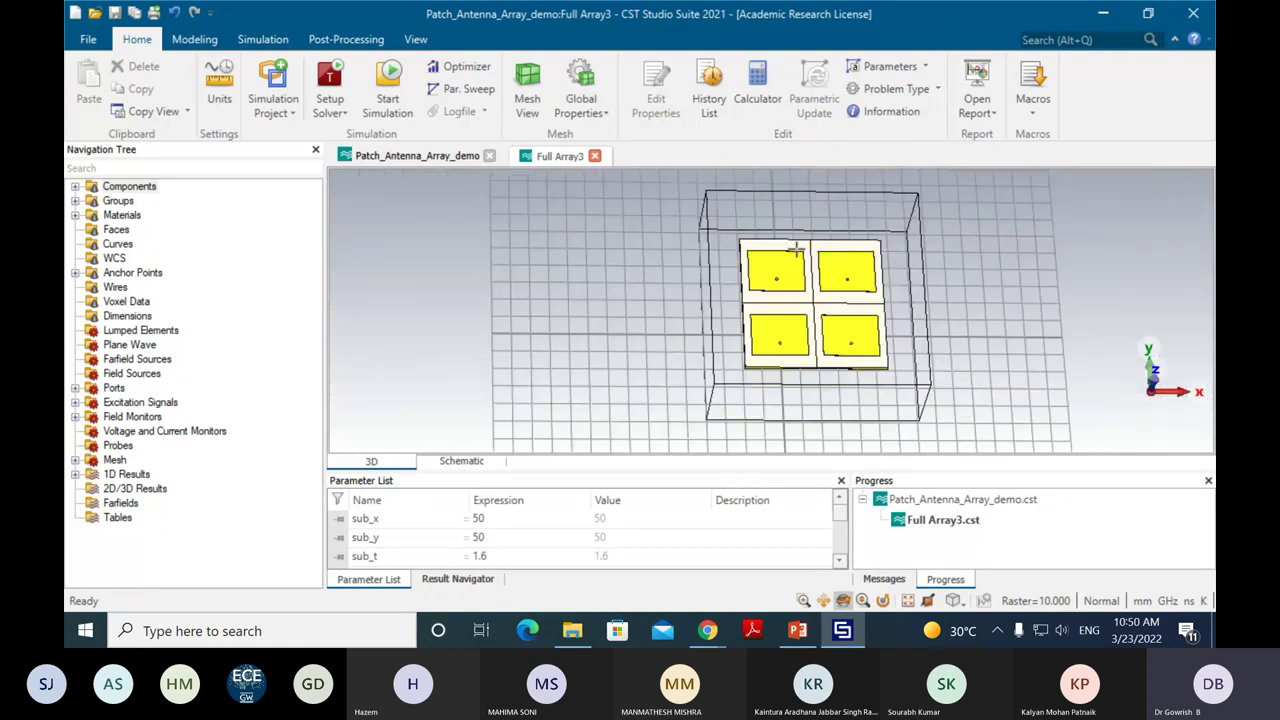
scroll(797, 249, up, 2)
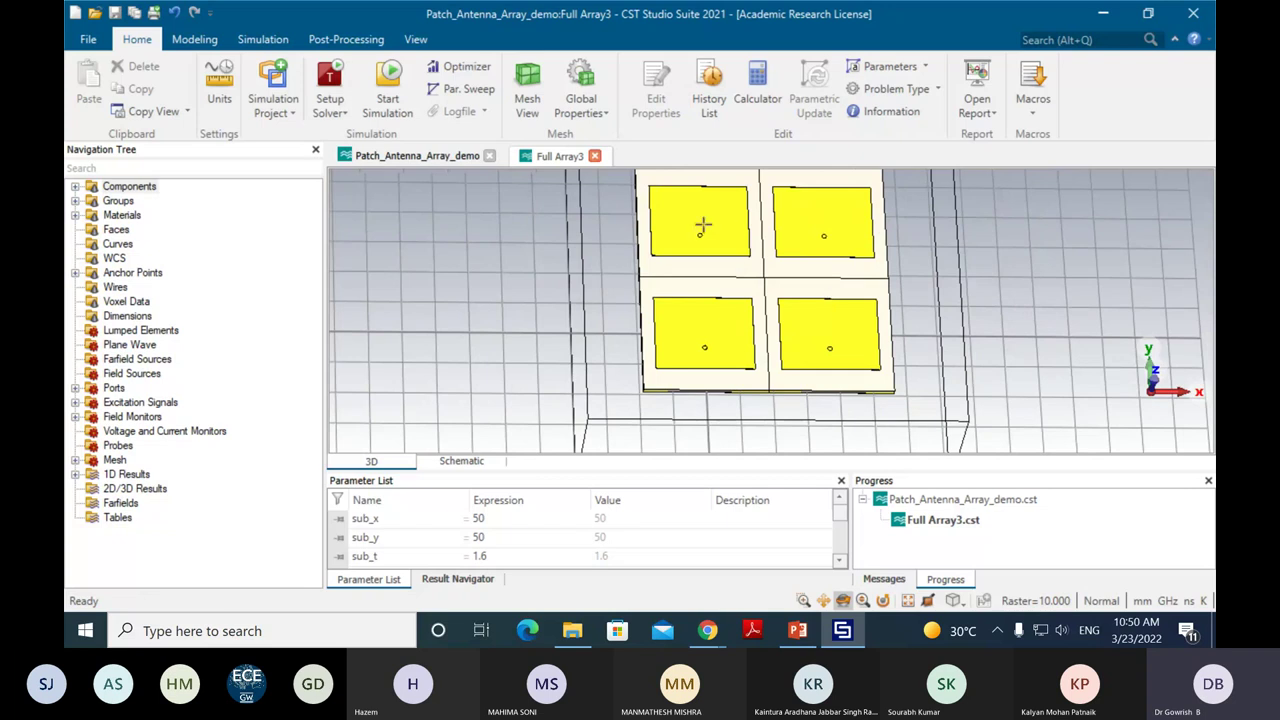
drag(628, 272, 752, 222)
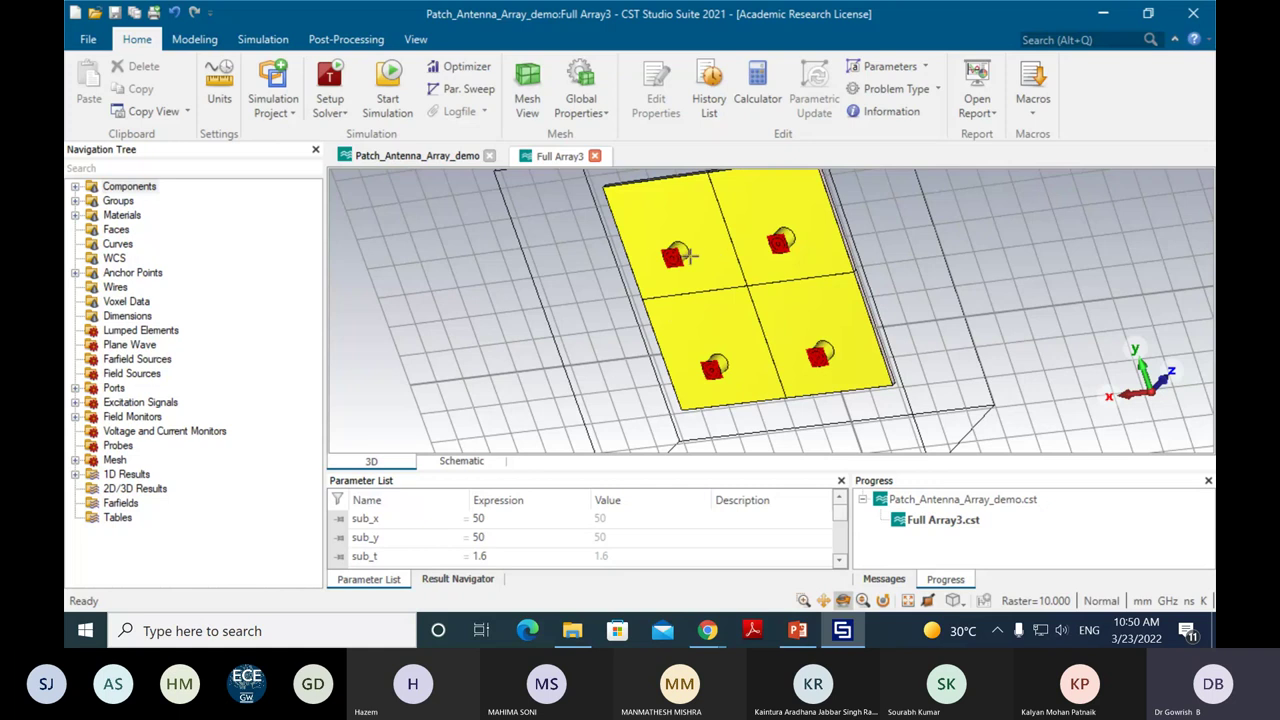
scroll(697, 360, up, 5)
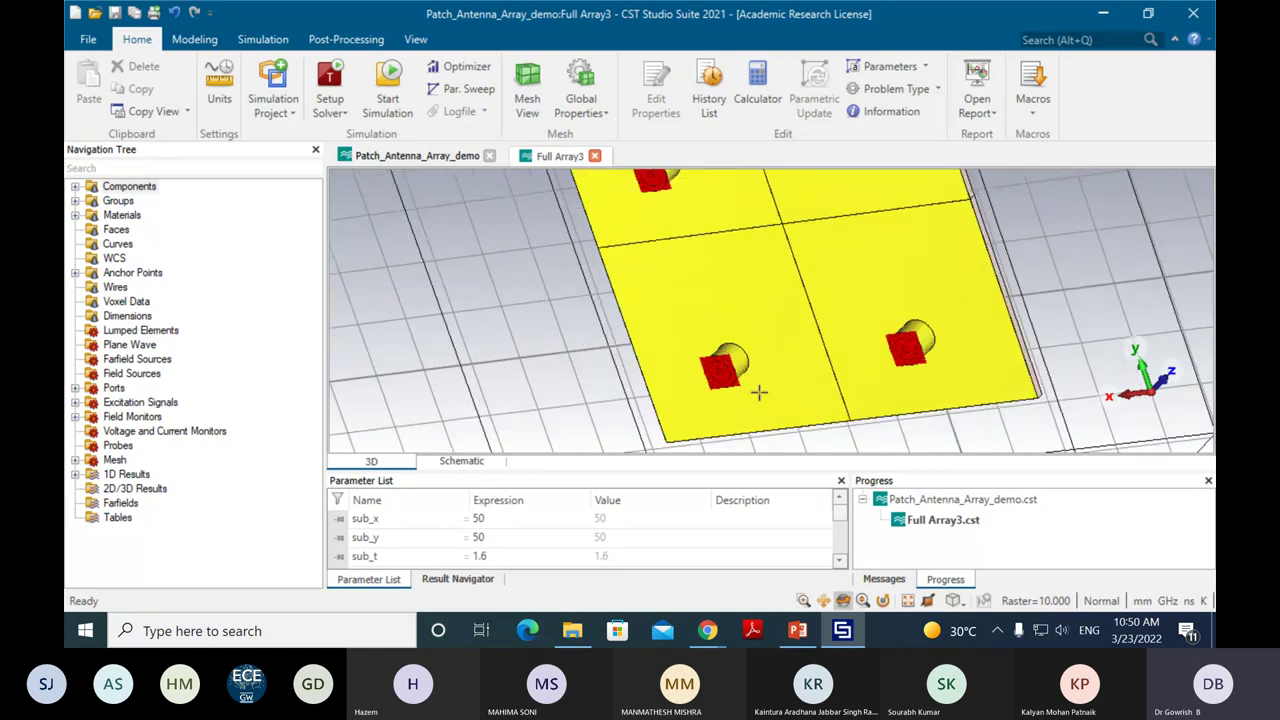
scroll(1090, 288, up, 2)
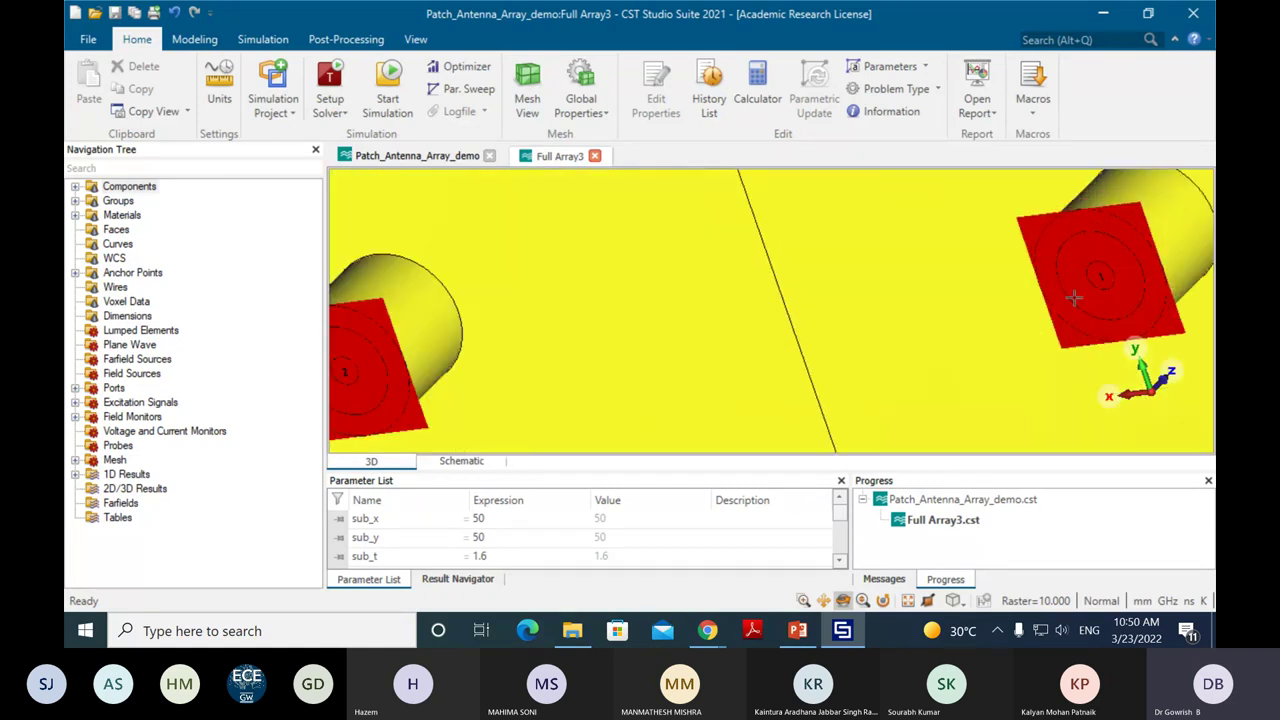
scroll(723, 363, down, 3)
scroll(499, 372, up, 3)
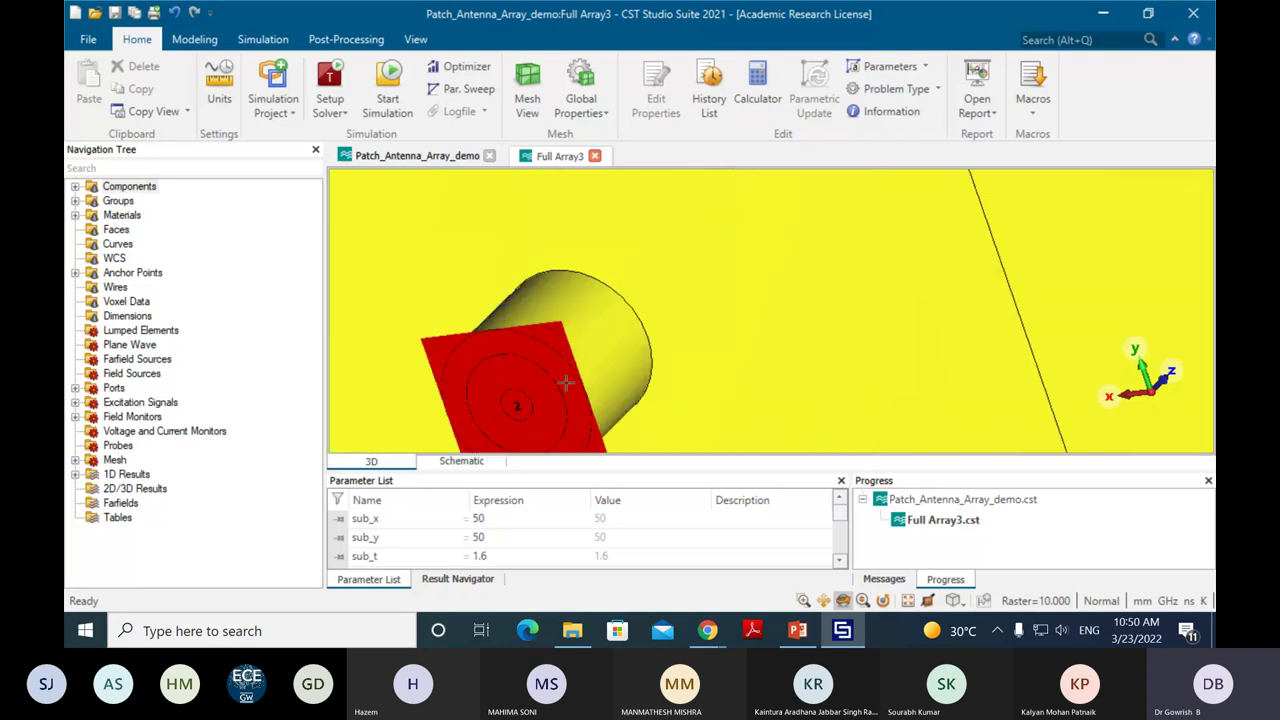
scroll(499, 372, down, 5)
scroll(499, 372, up, 4)
scroll(714, 317, down, 1)
scroll(1008, 237, up, 1)
scroll(1008, 237, down, 3)
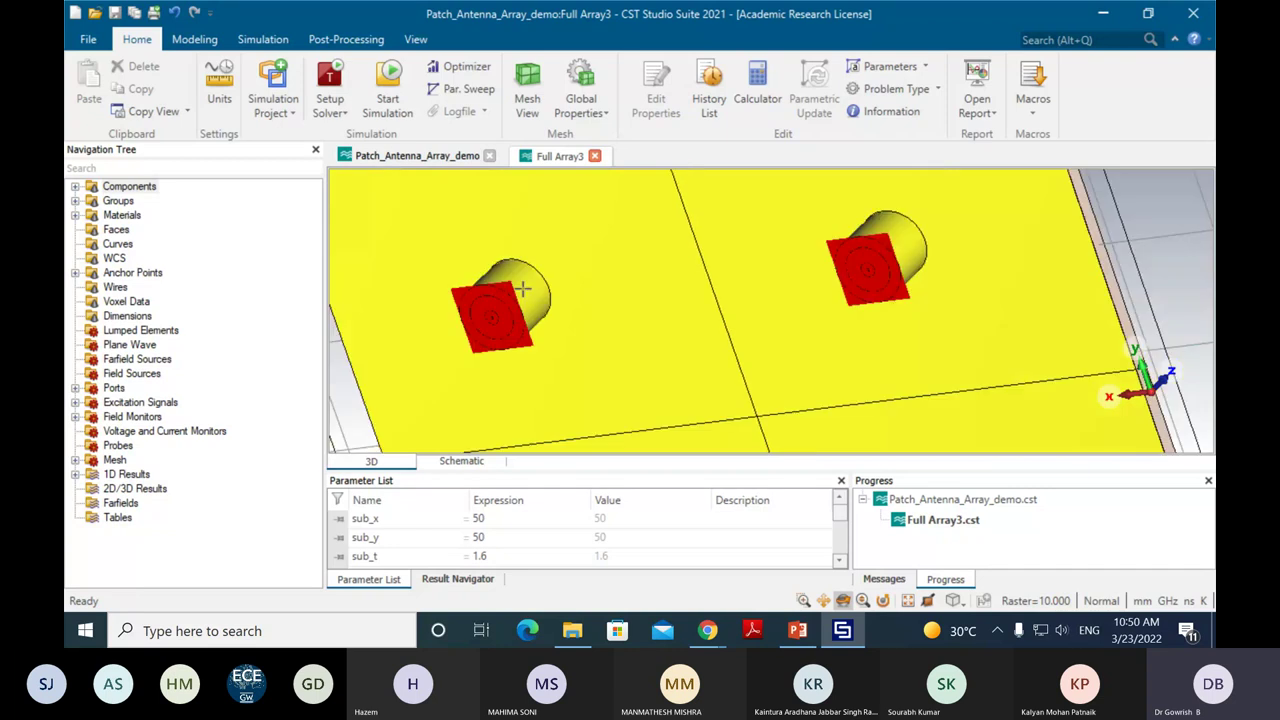
scroll(356, 289, up, 4)
drag(356, 289, 512, 272)
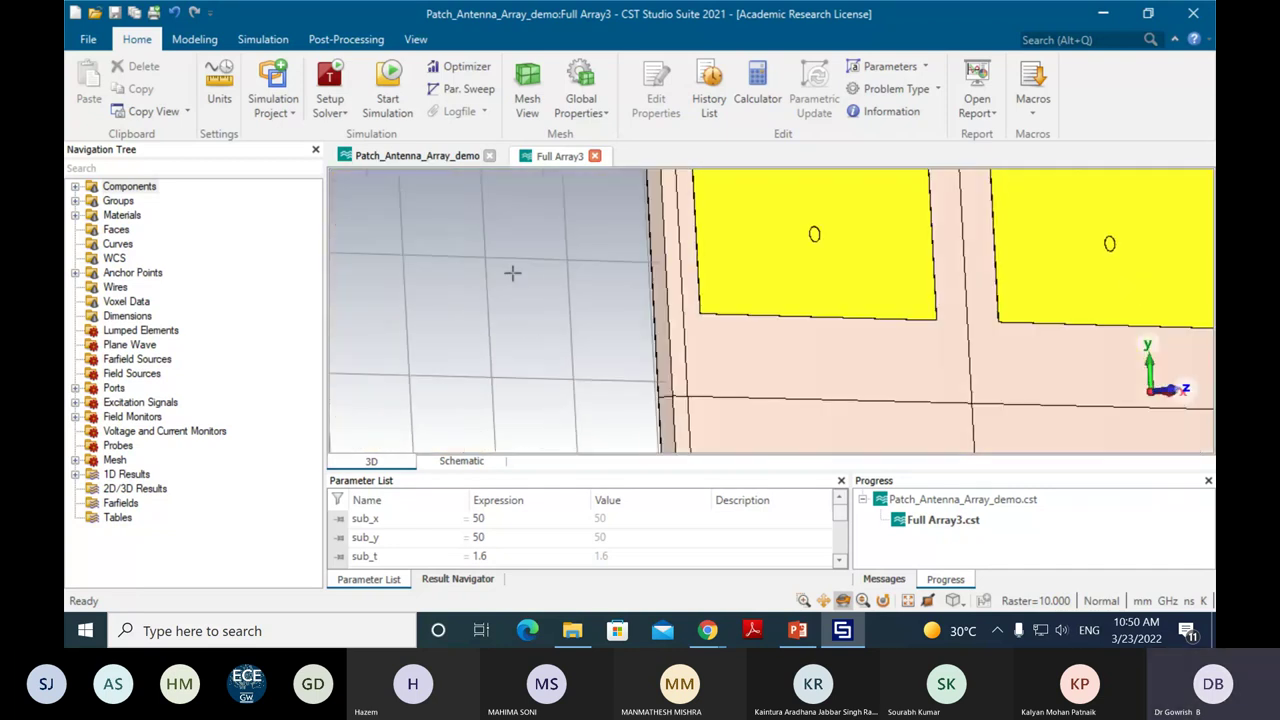
scroll(512, 272, down, 3)
scroll(603, 277, up, 1)
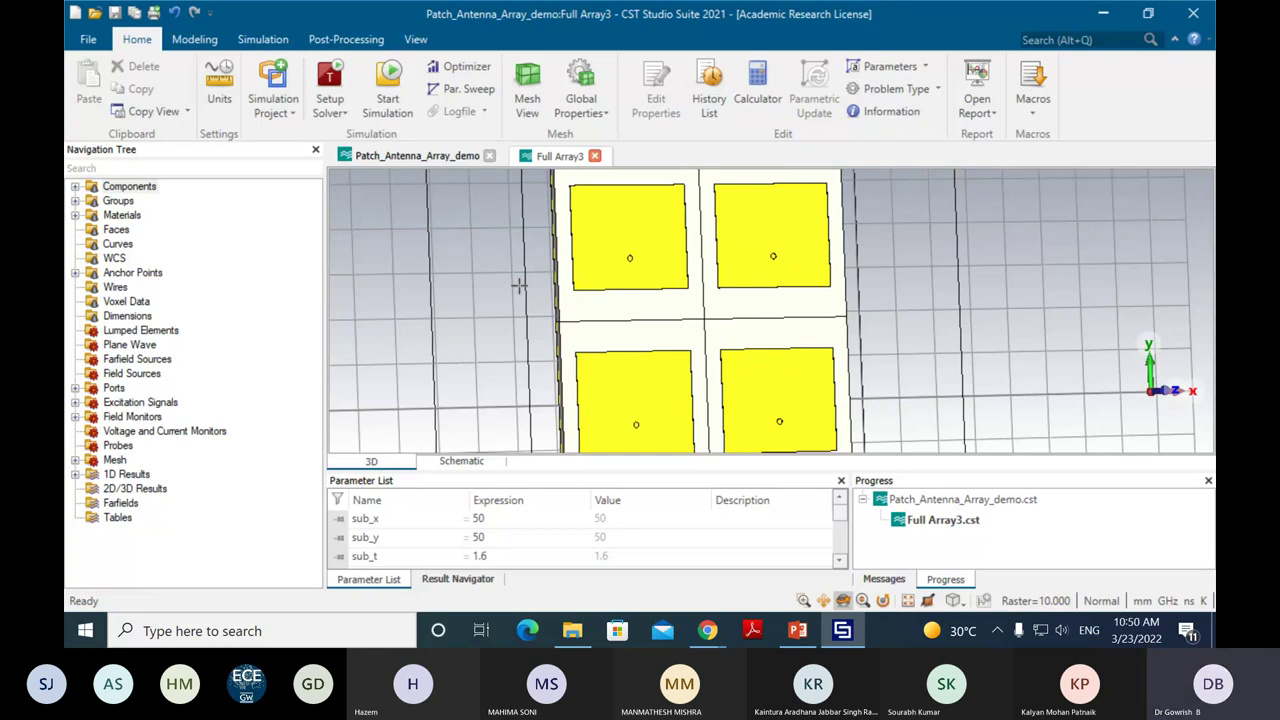
Step: Compare the 2 by 2 element layout in Patch_Antenna_Array_demo with the Full Array3 model
click(410, 156)
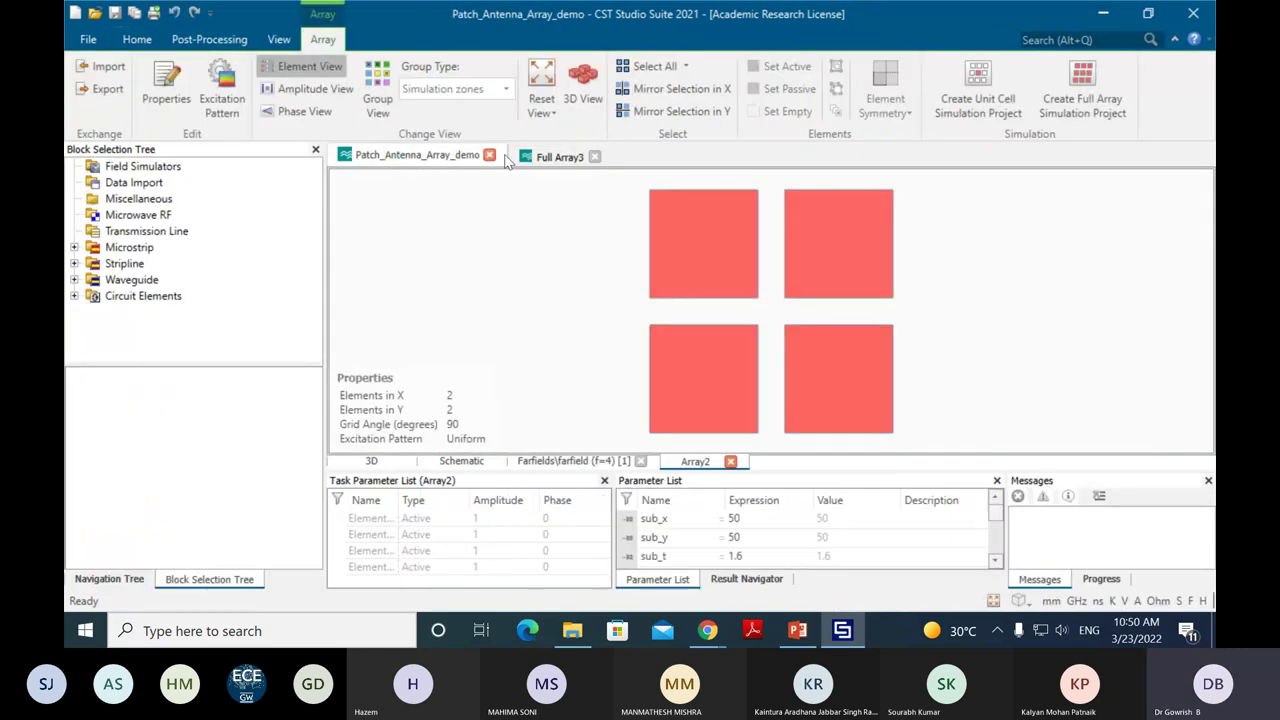
click(555, 157)
click(420, 155)
click(560, 156)
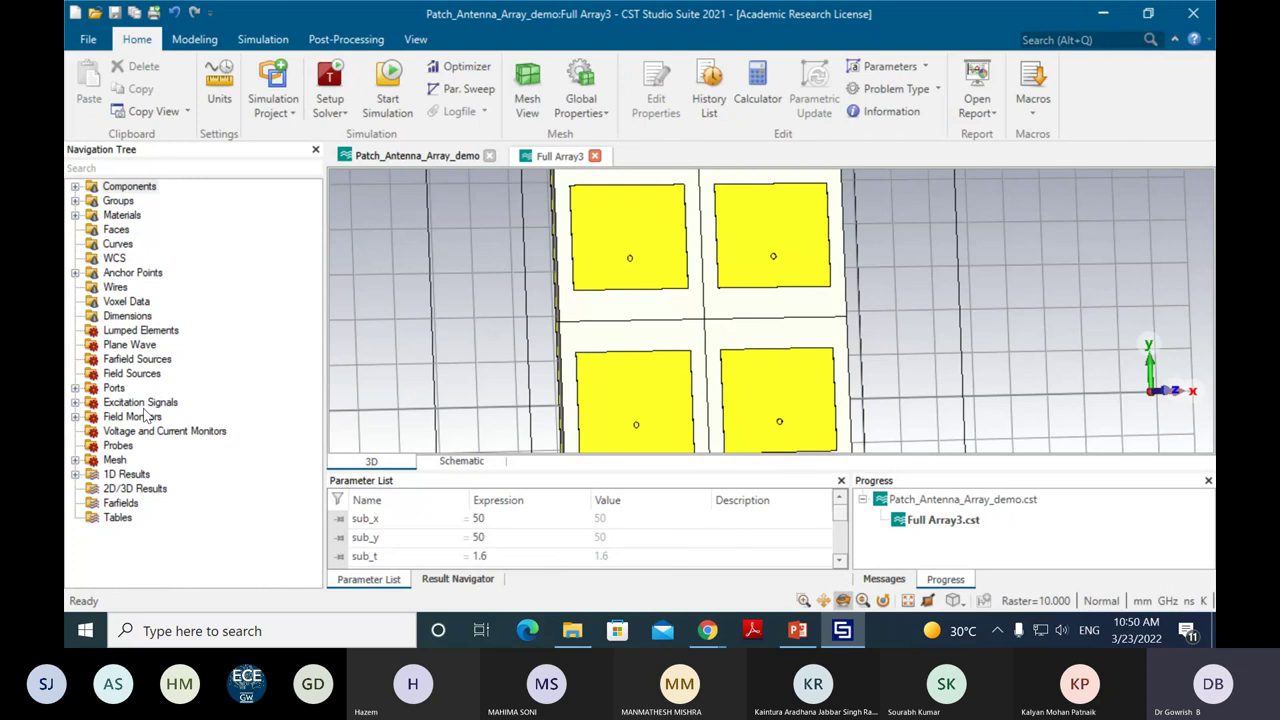
Step: Set the time domain solver accuracy to -60 dB with All Ports as the source type, and start the simulation
click(333, 80)
click(708, 186)
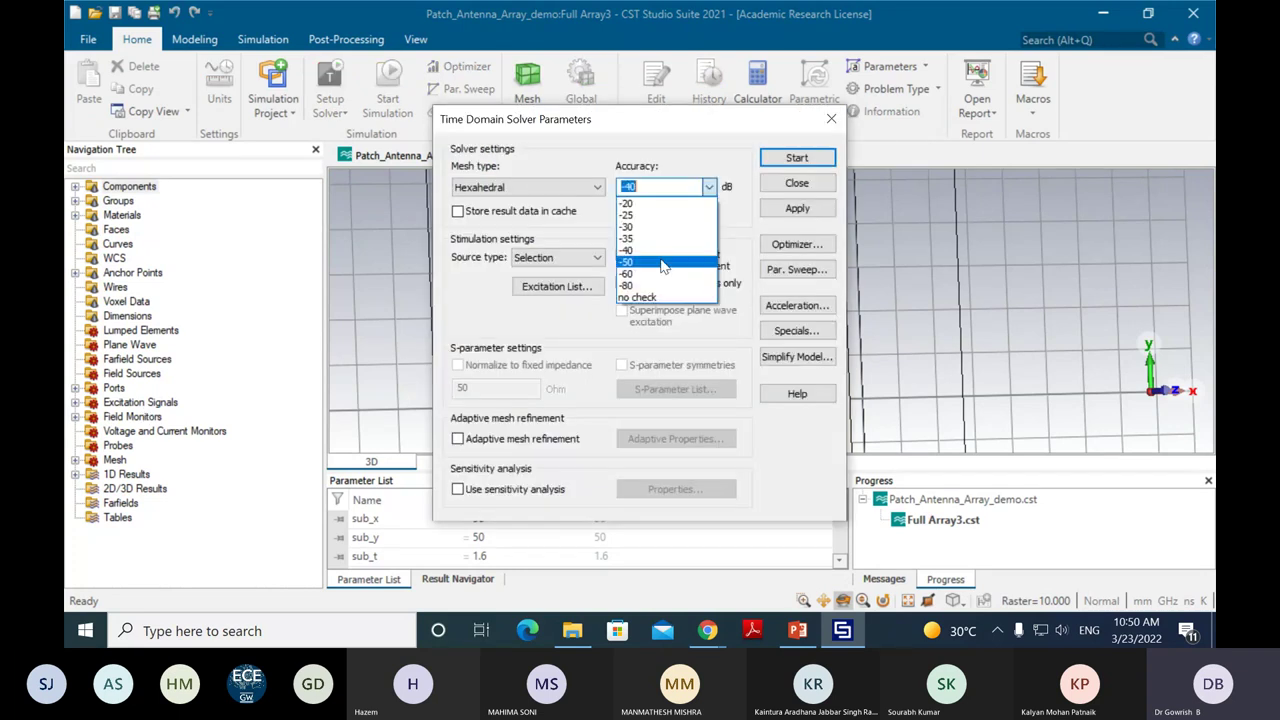
click(625, 272)
click(597, 258)
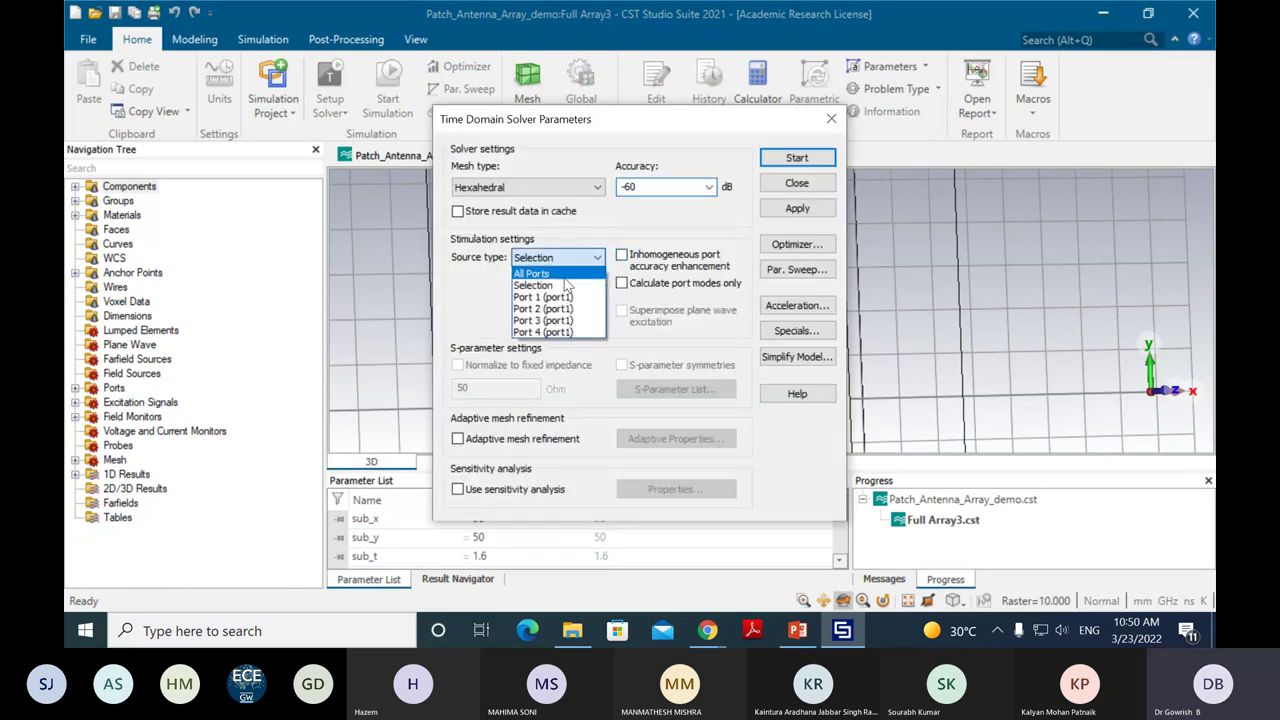
click(537, 268)
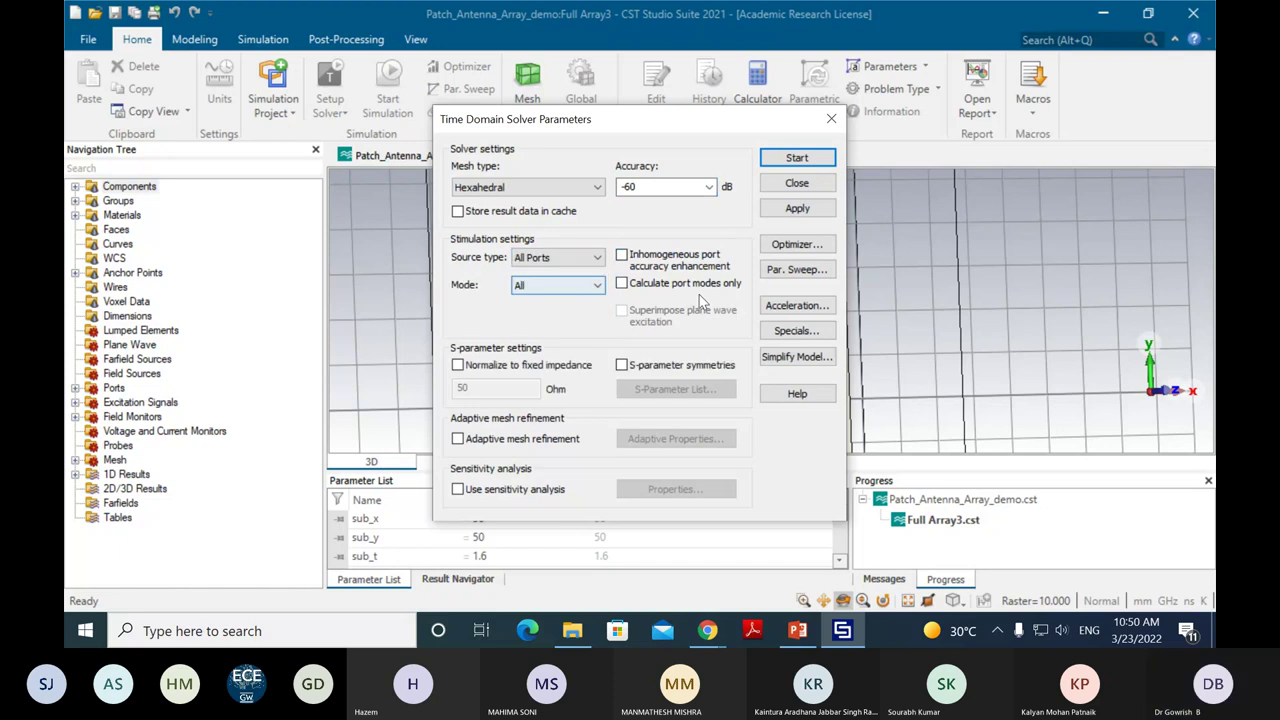
click(808, 211)
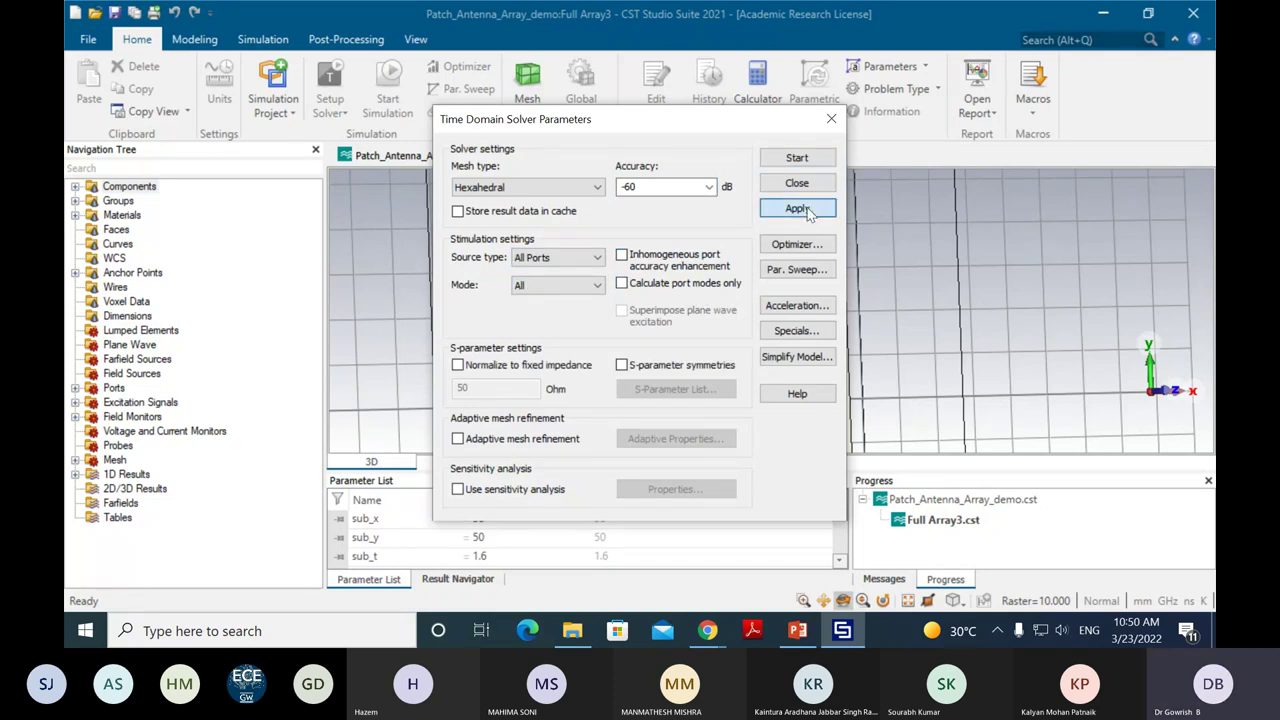
click(797, 158)
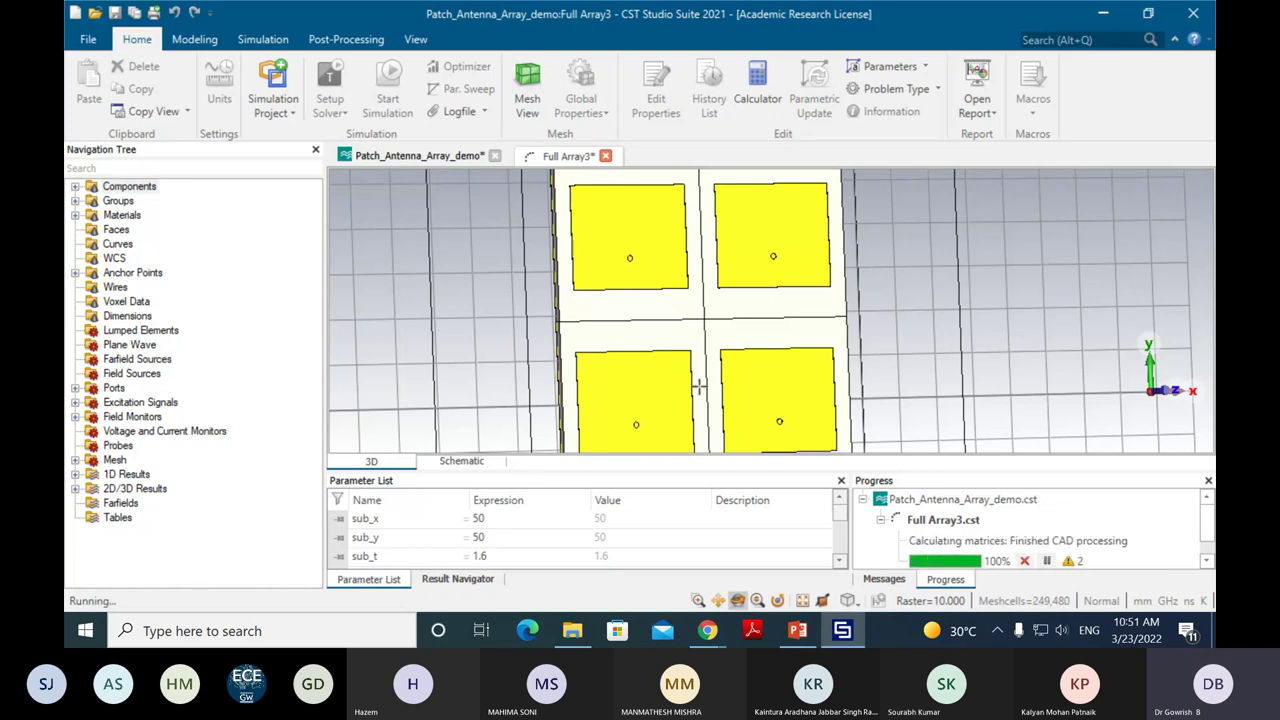
Step: Abort the running transient analysis of Full Array3, discarding its results
scroll(733, 378, down, 3)
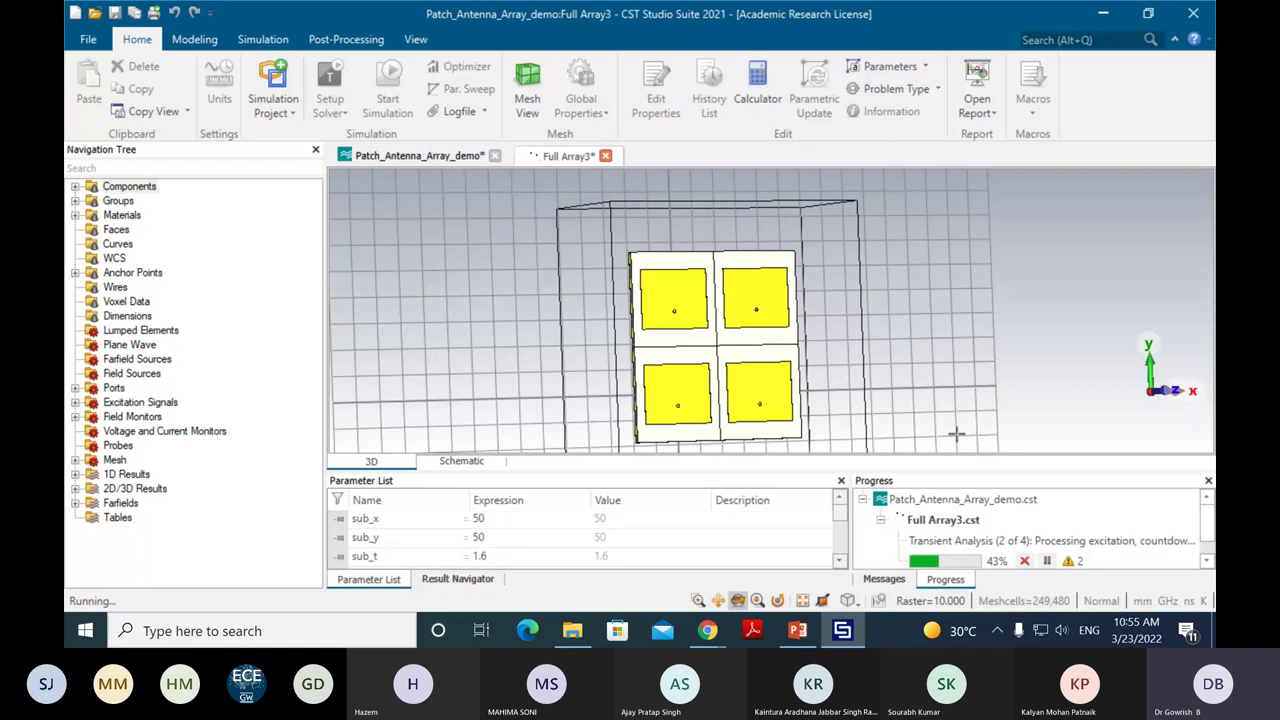
click(1024, 560)
click(576, 321)
click(601, 349)
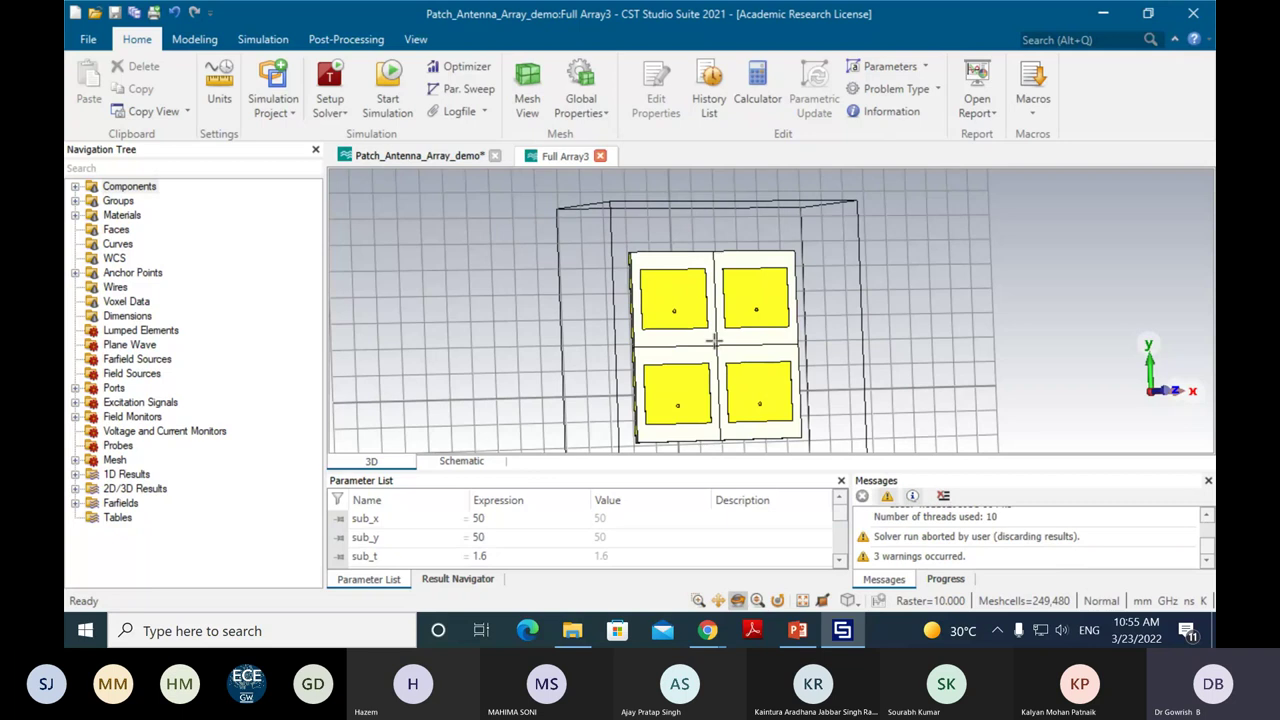
drag(663, 301, 605, 357)
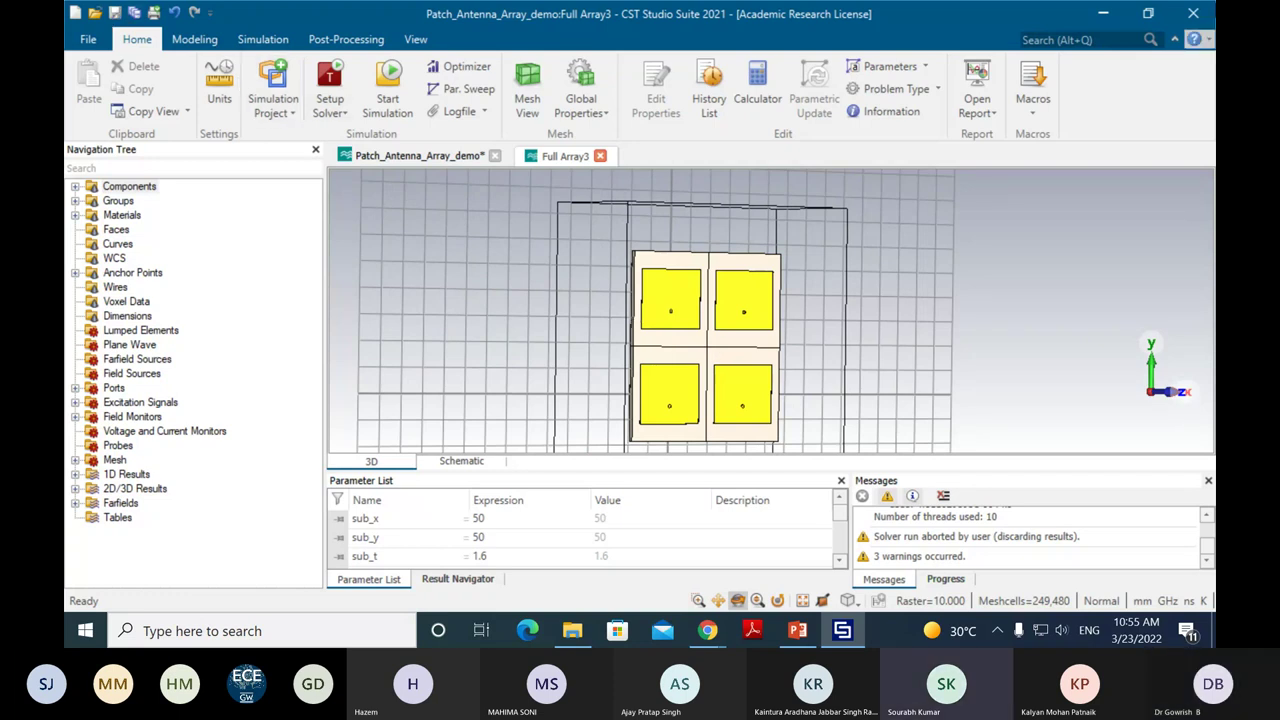
Step: Close CST Studio Suite with its open projects and bring up the additional actions of the Microsoft Teams meeting
click(1196, 12)
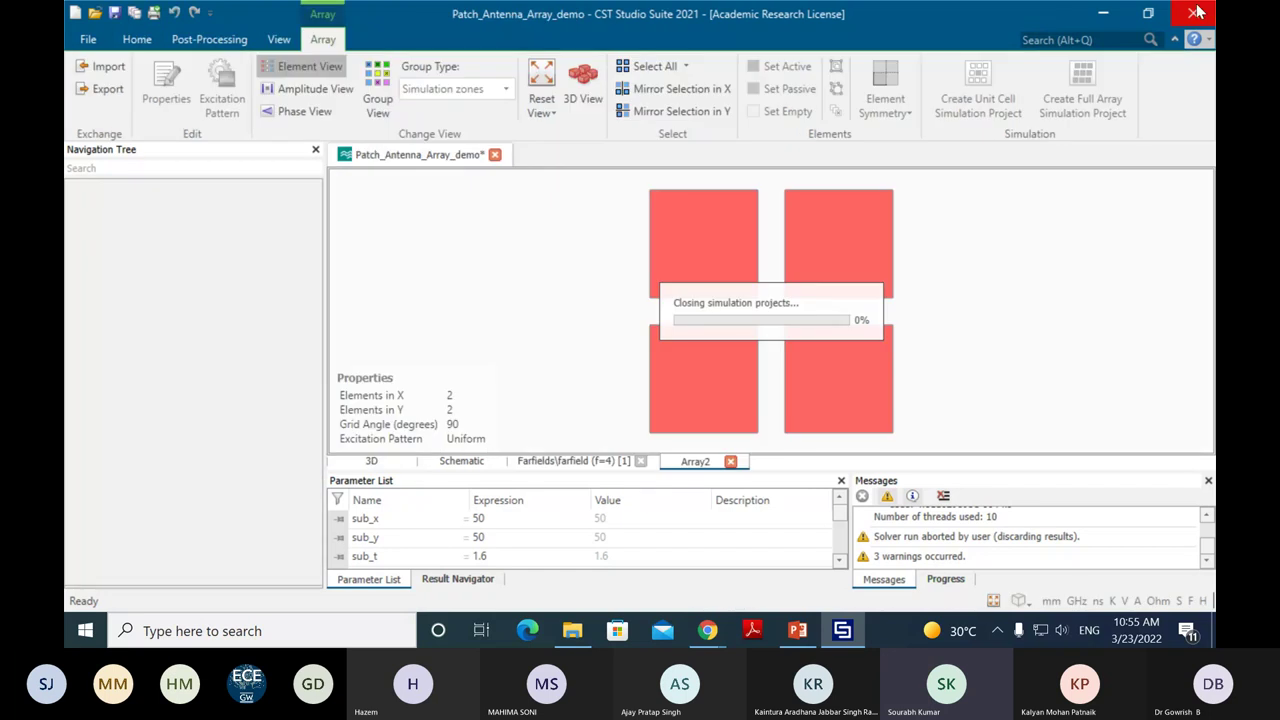
click(641, 359)
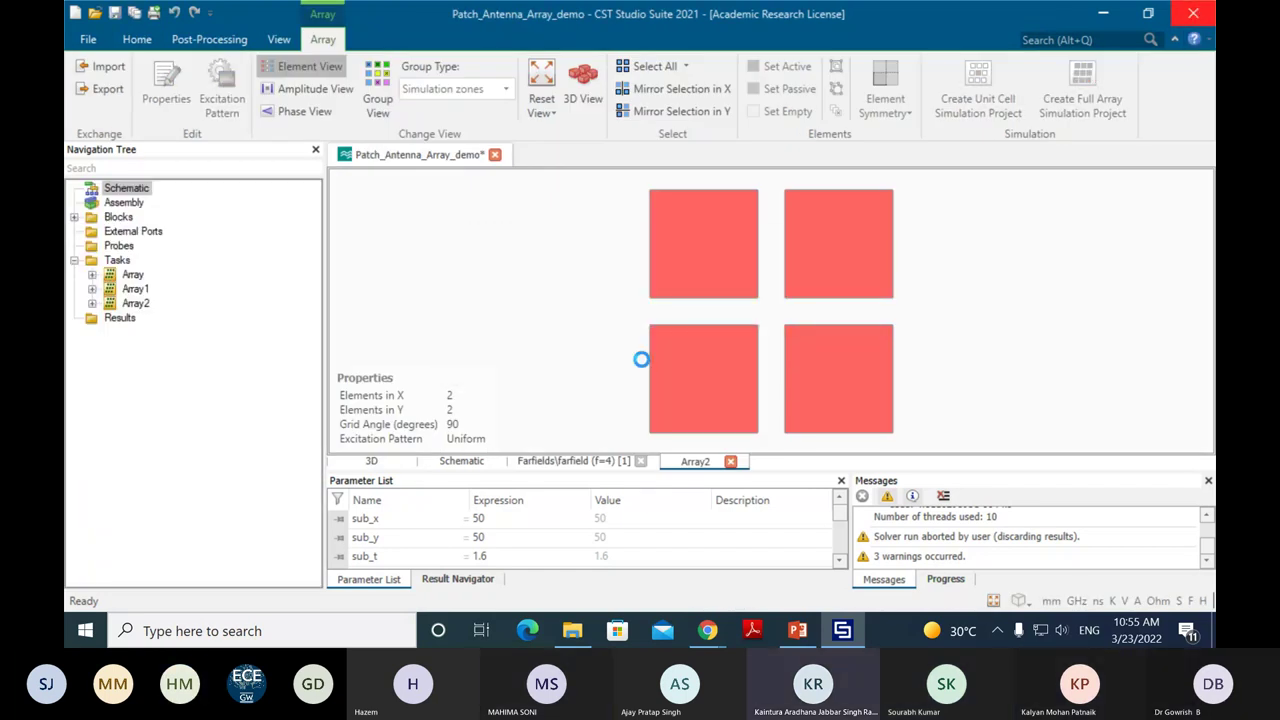
key(alt+Tab)
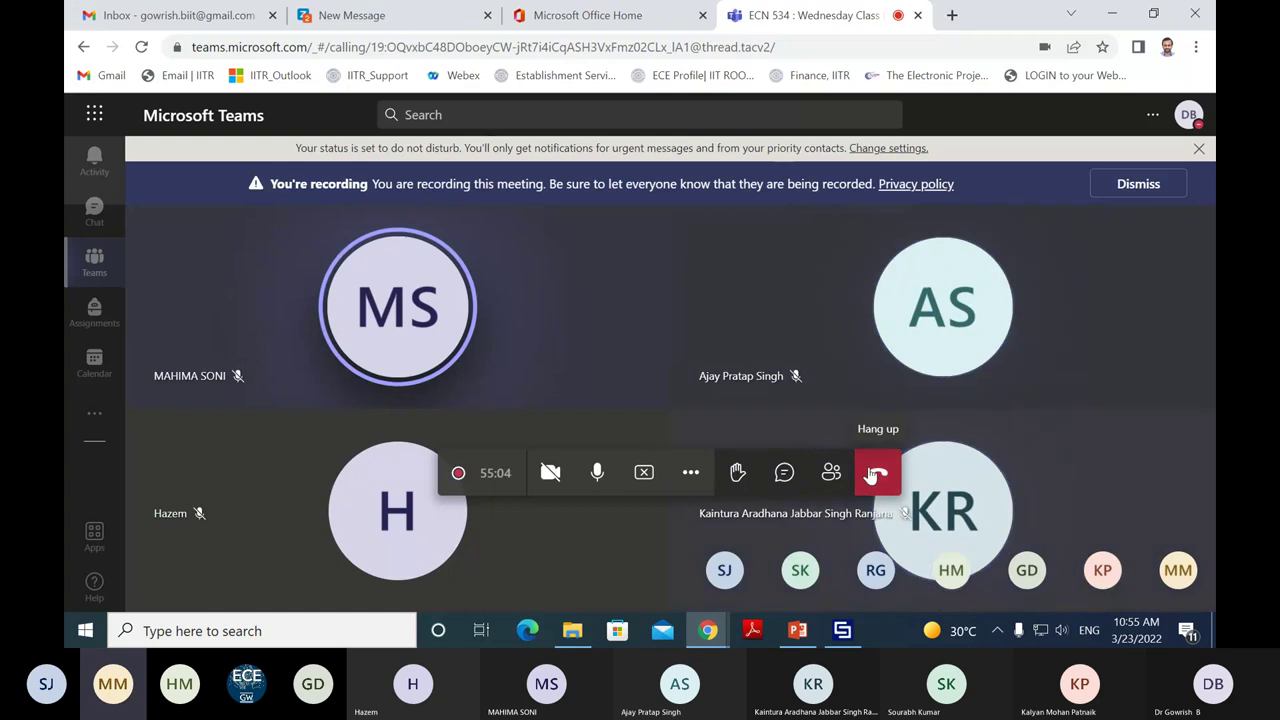
click(688, 475)
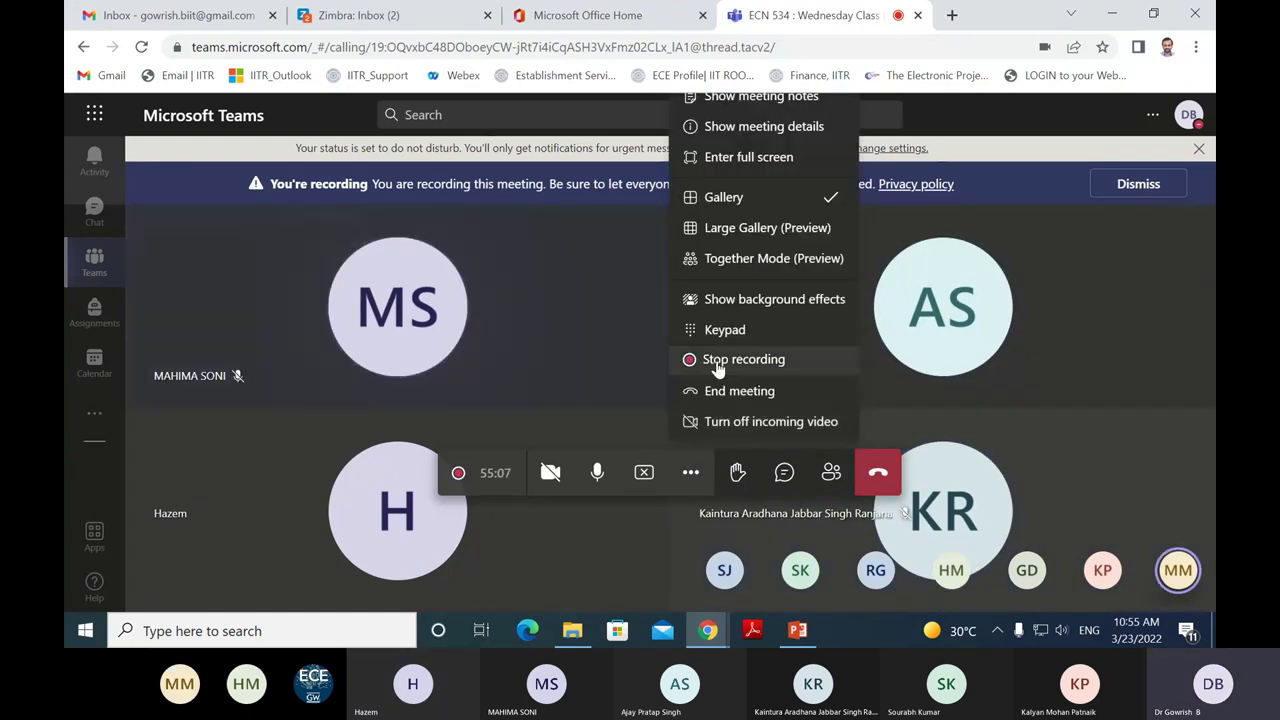